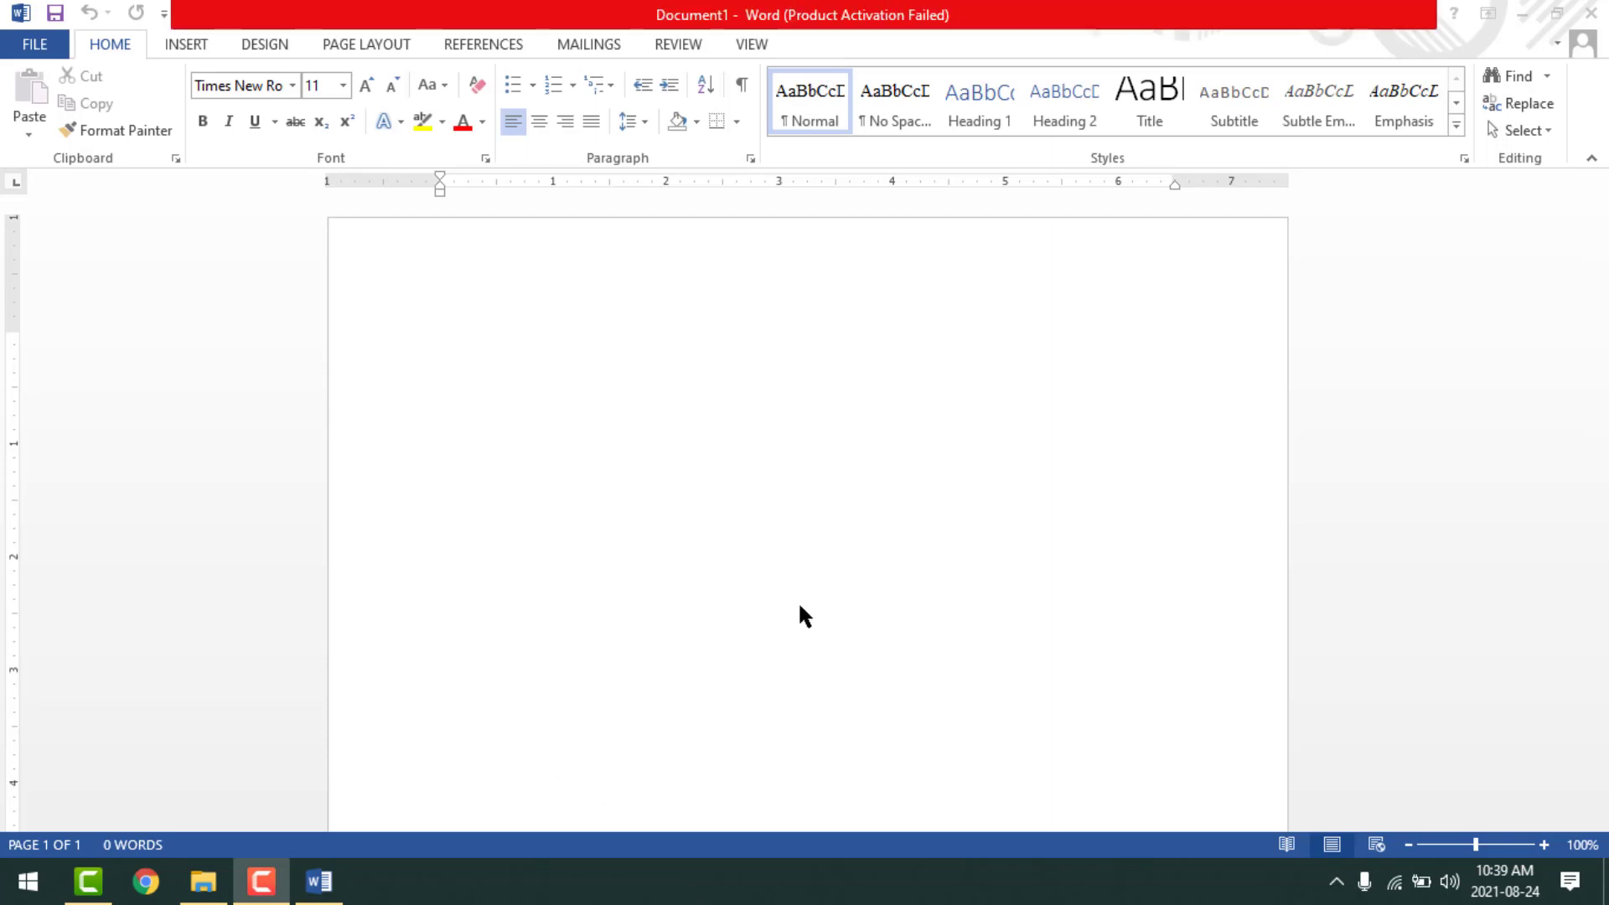
Examine the PDF save options for the blank document in Word 2013 and cancel without saving
left_click(1048, 672)
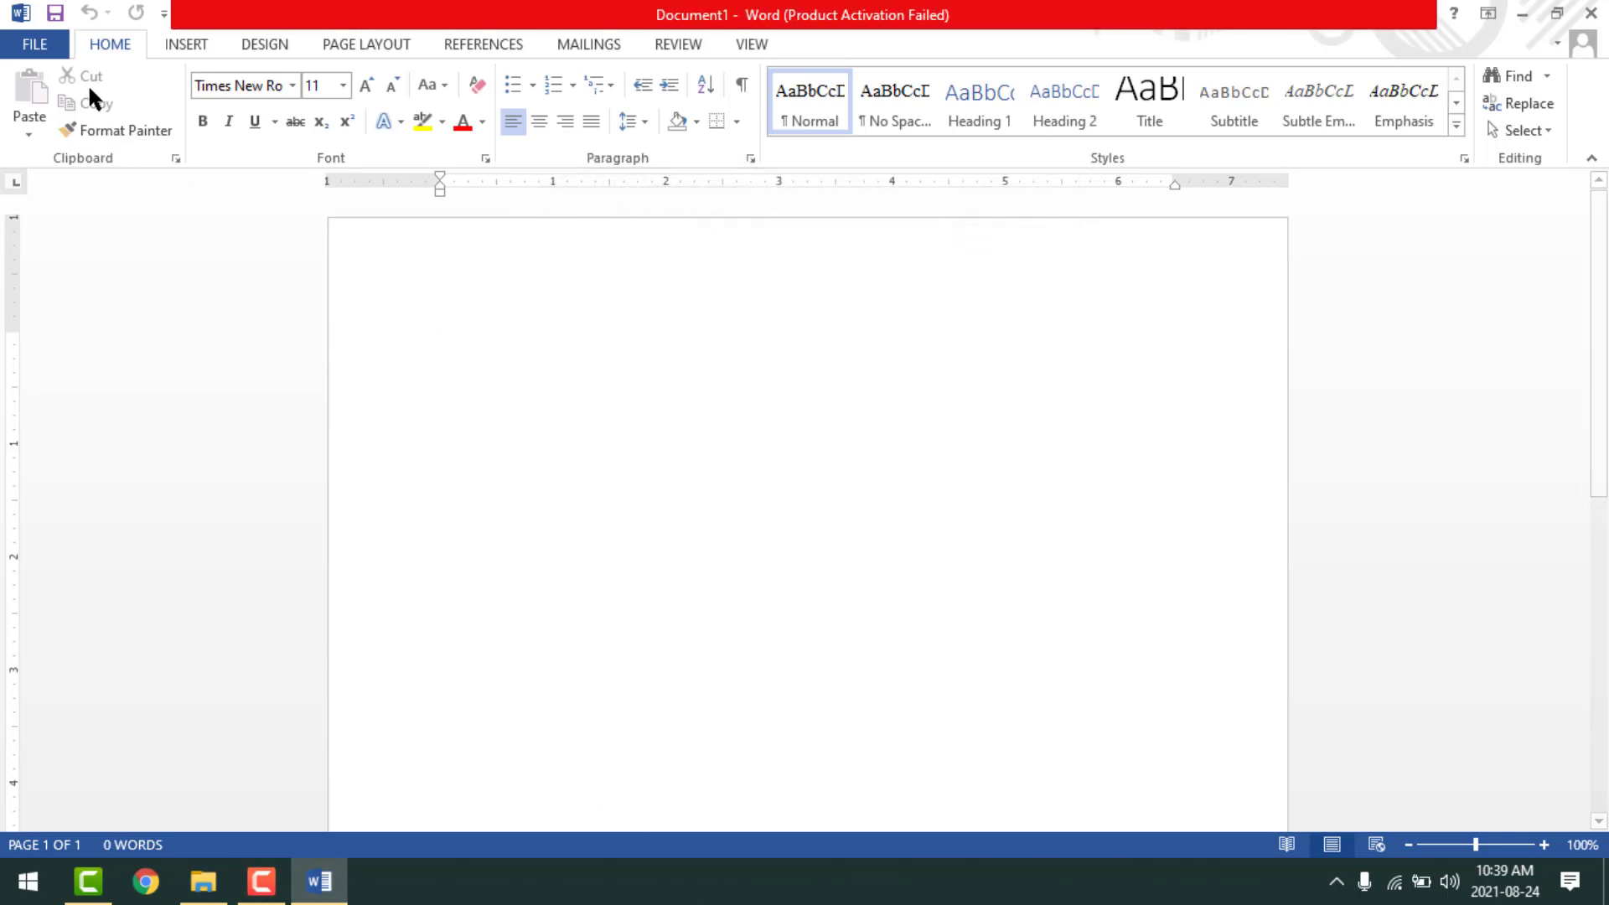
left_click(44, 44)
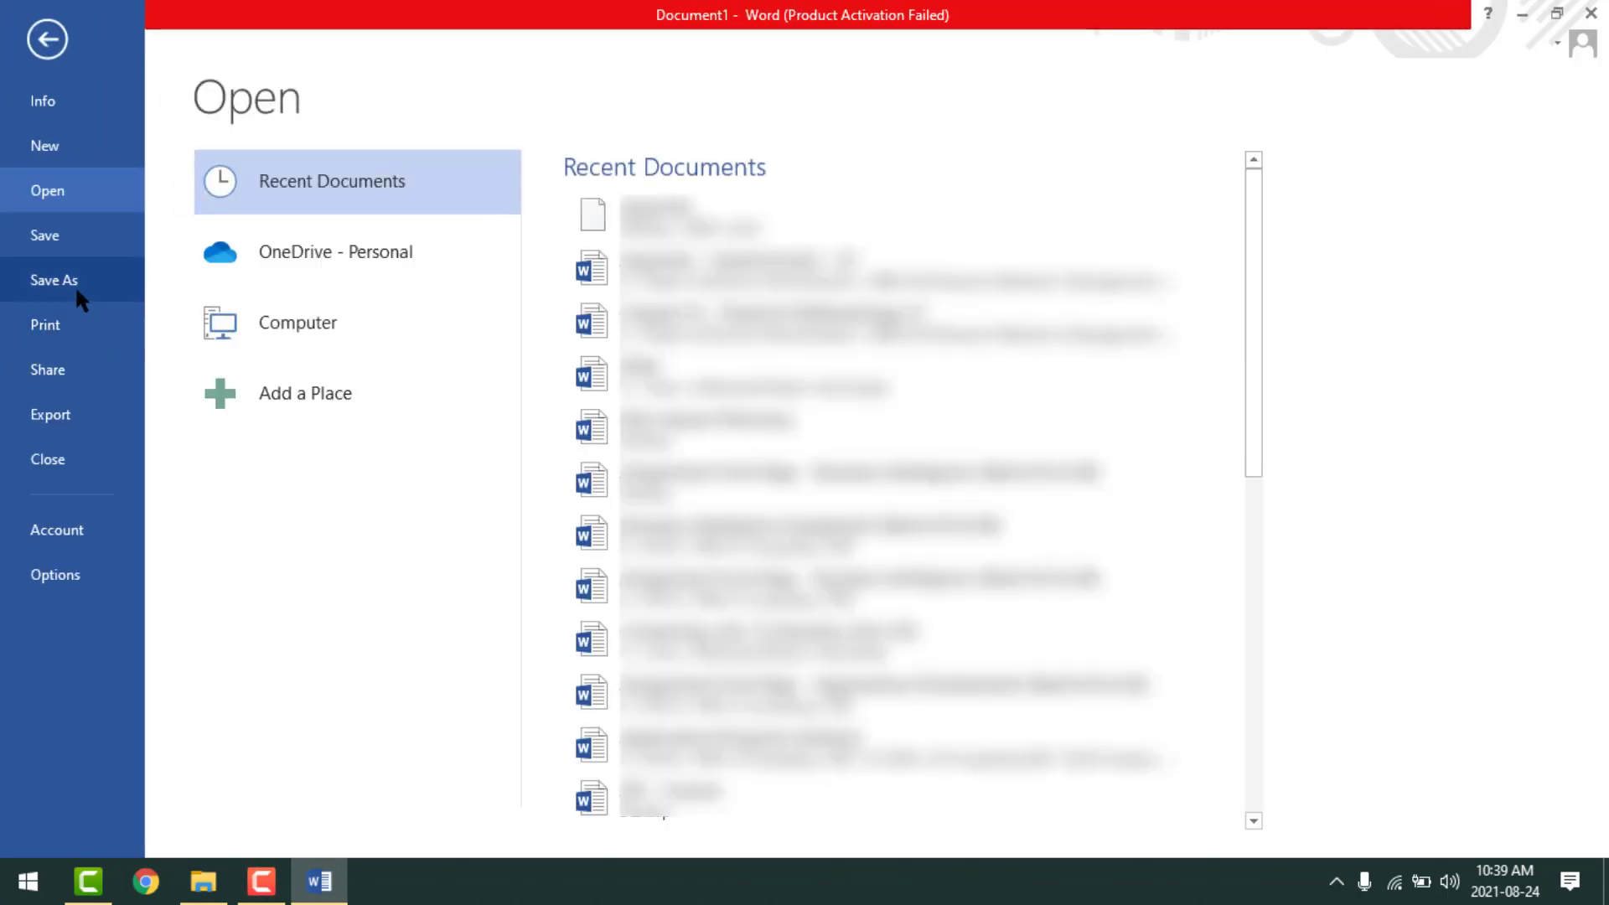
left_click(74, 285)
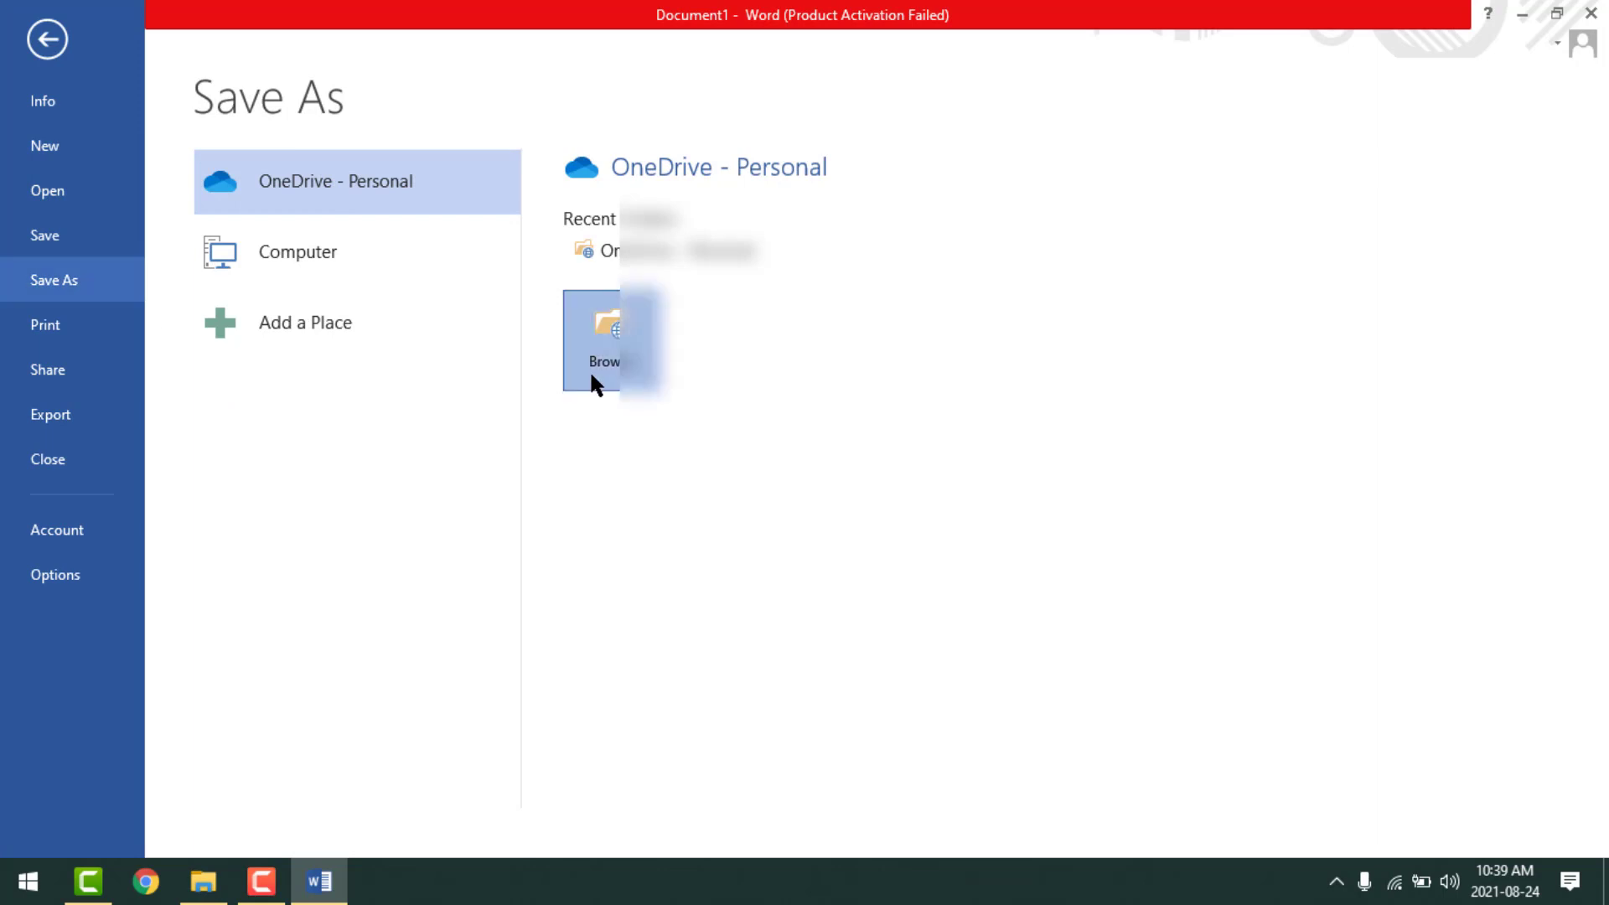
left_click(624, 344)
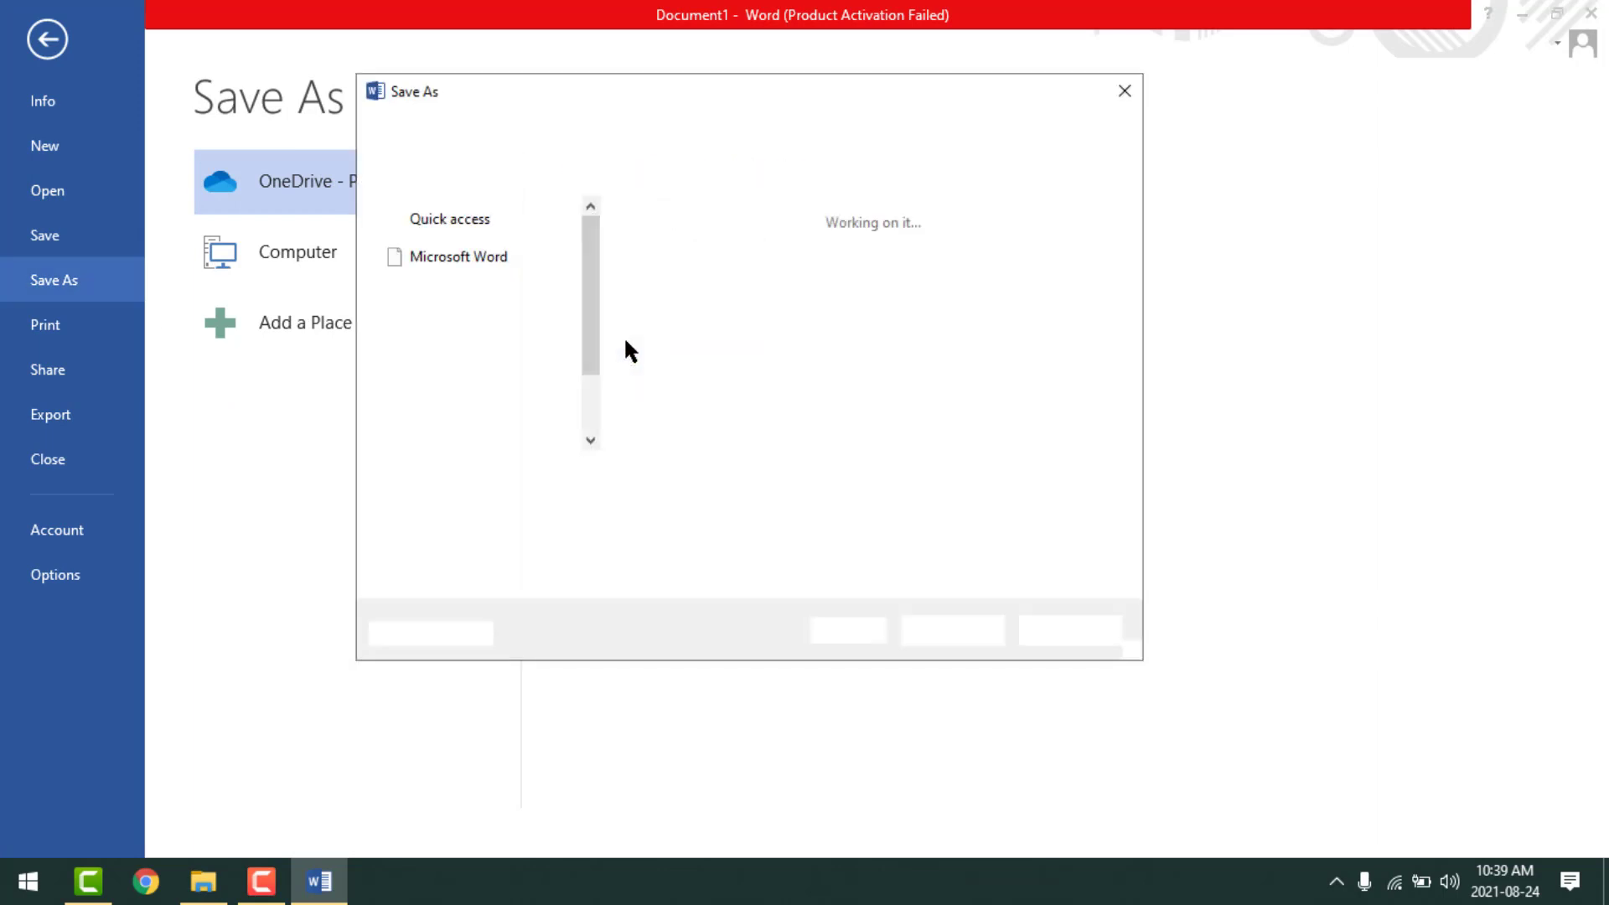
left_click(716, 506)
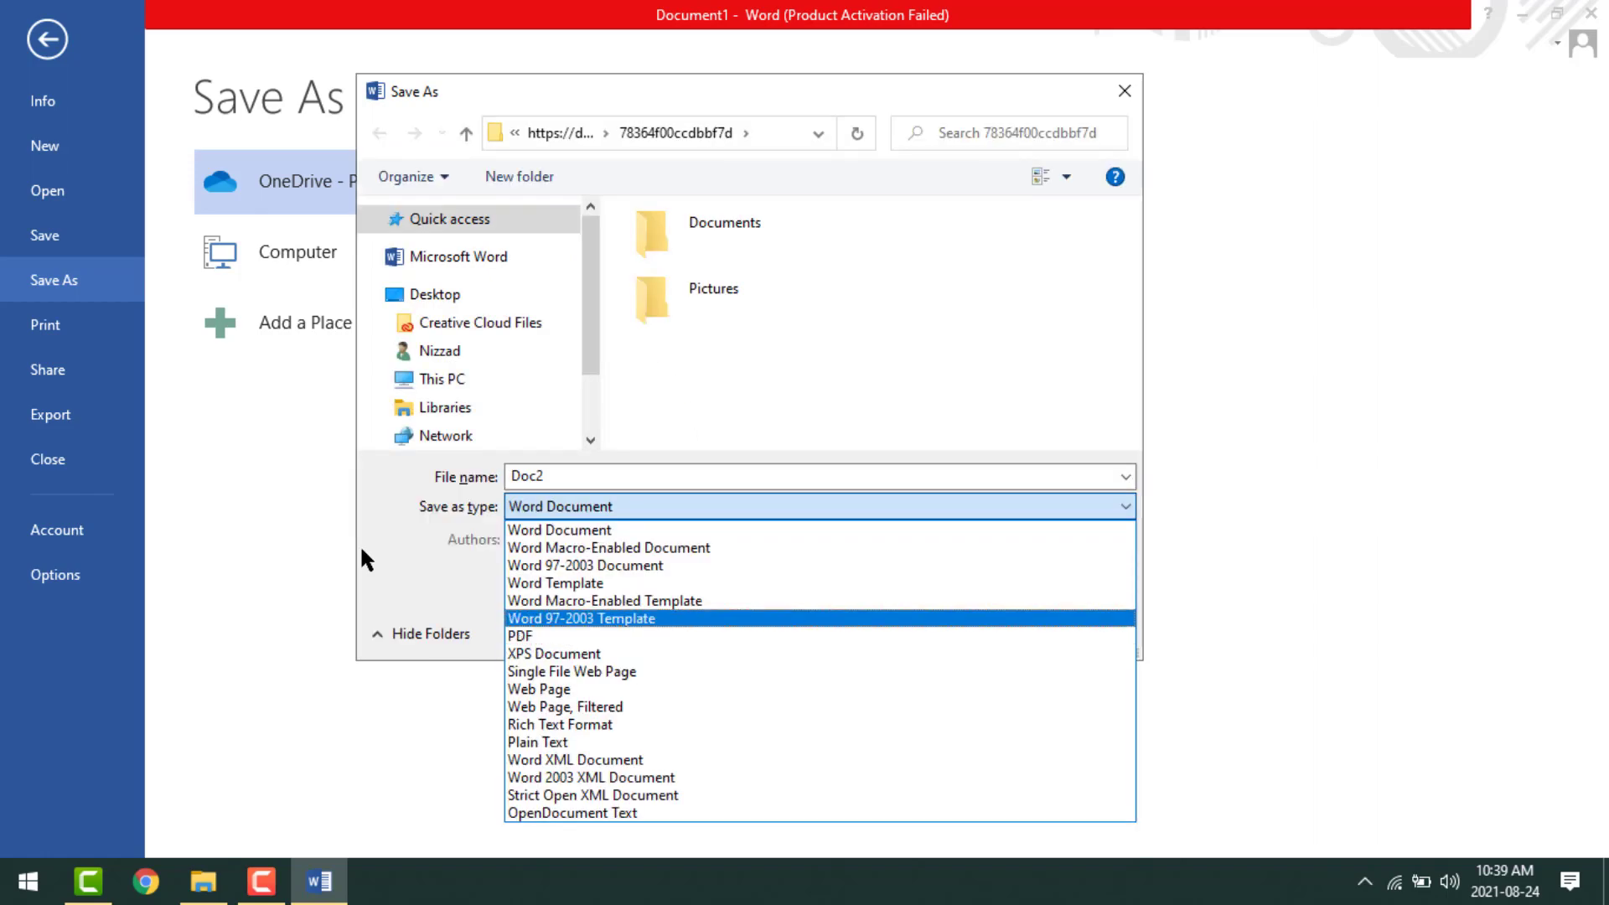
left_click(529, 637)
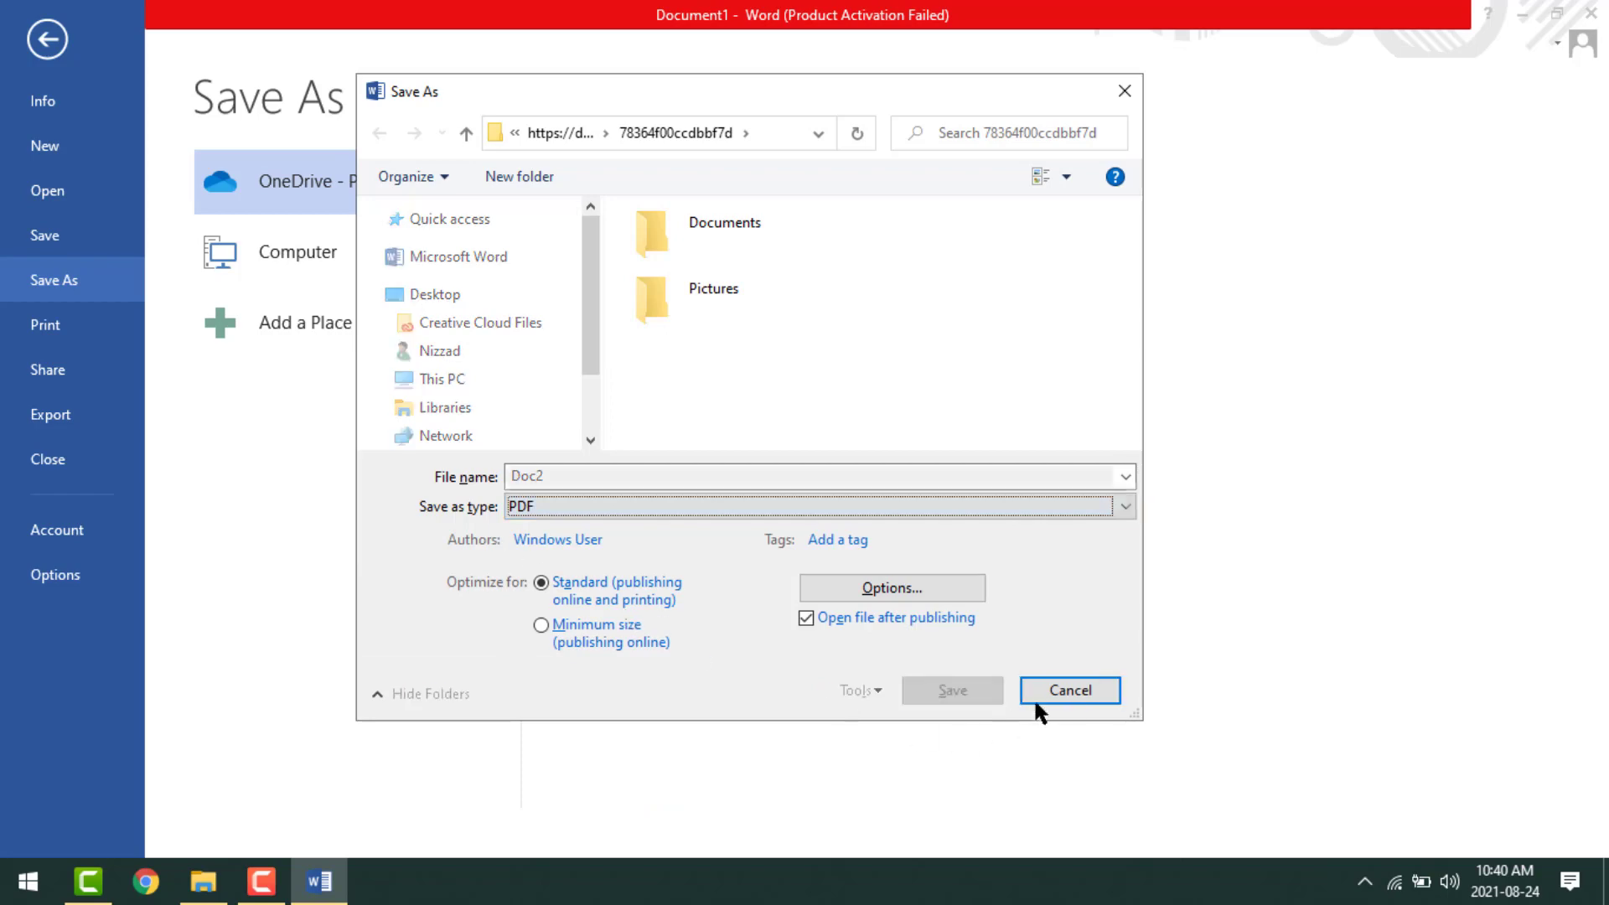
left_click(1070, 692)
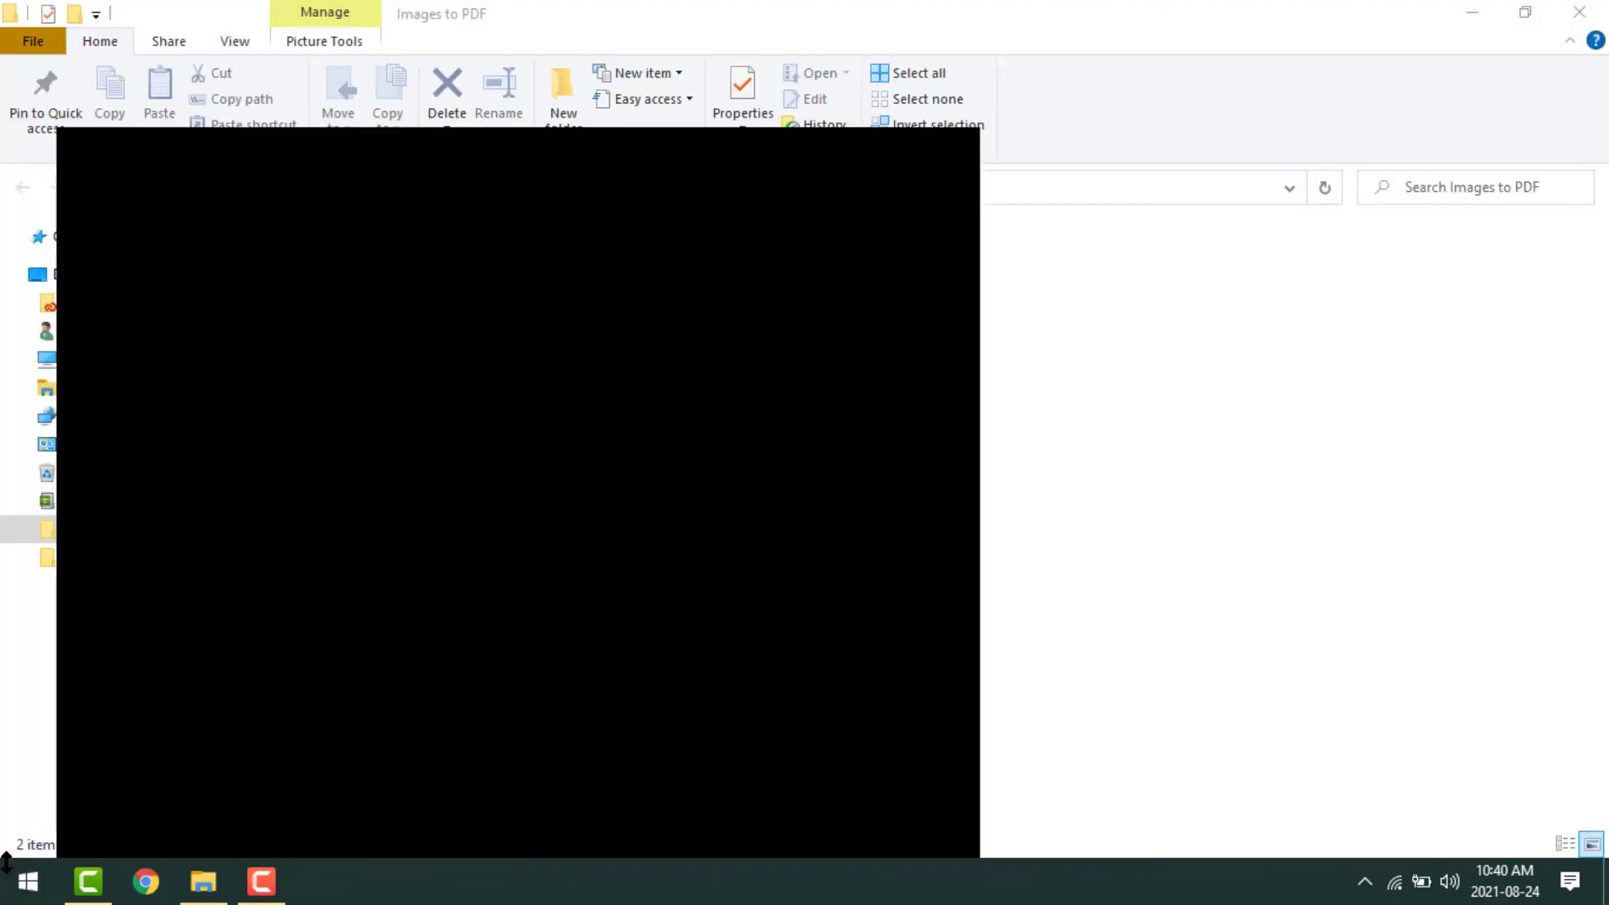
Open a blank document in the newer Word version and examine the file types available for saving it
type("word")
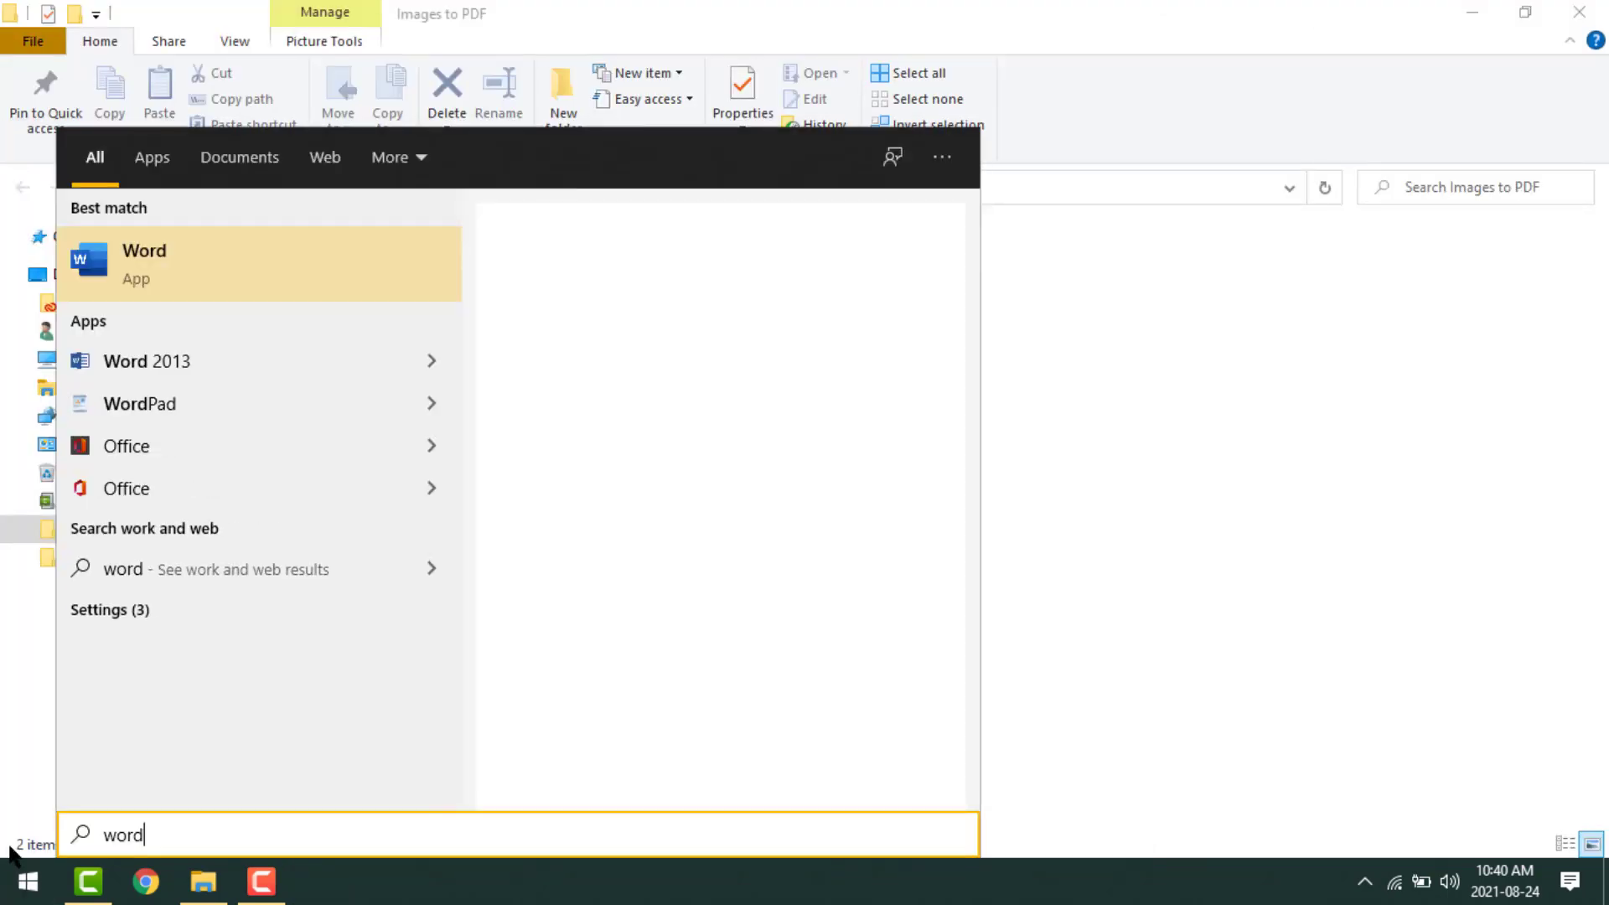
left_click(178, 261)
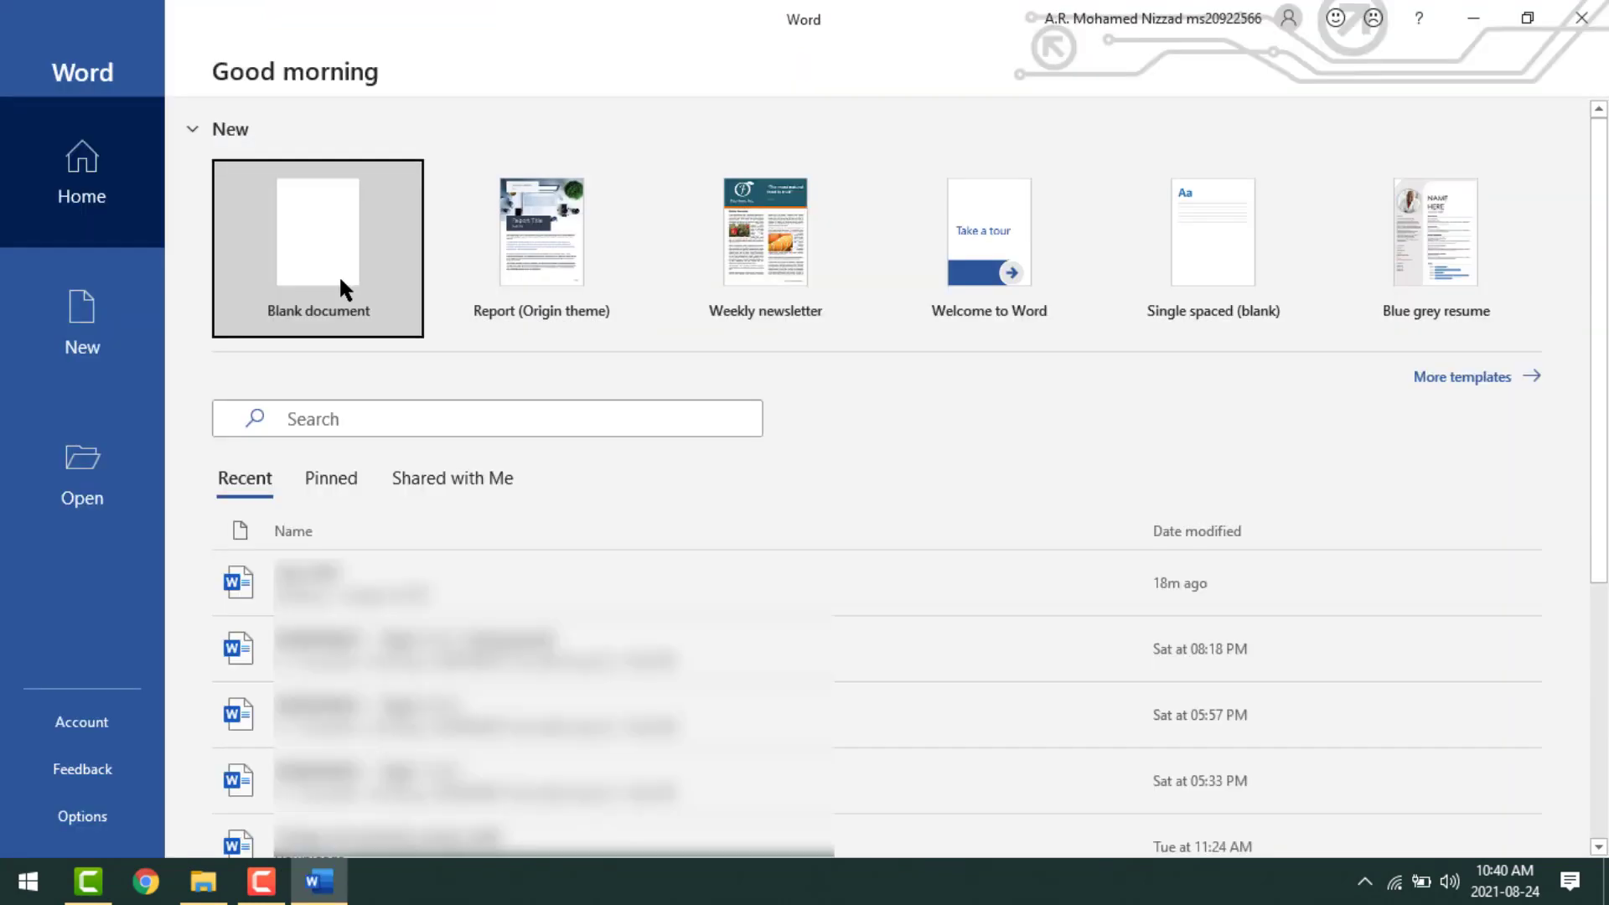
left_click(339, 274)
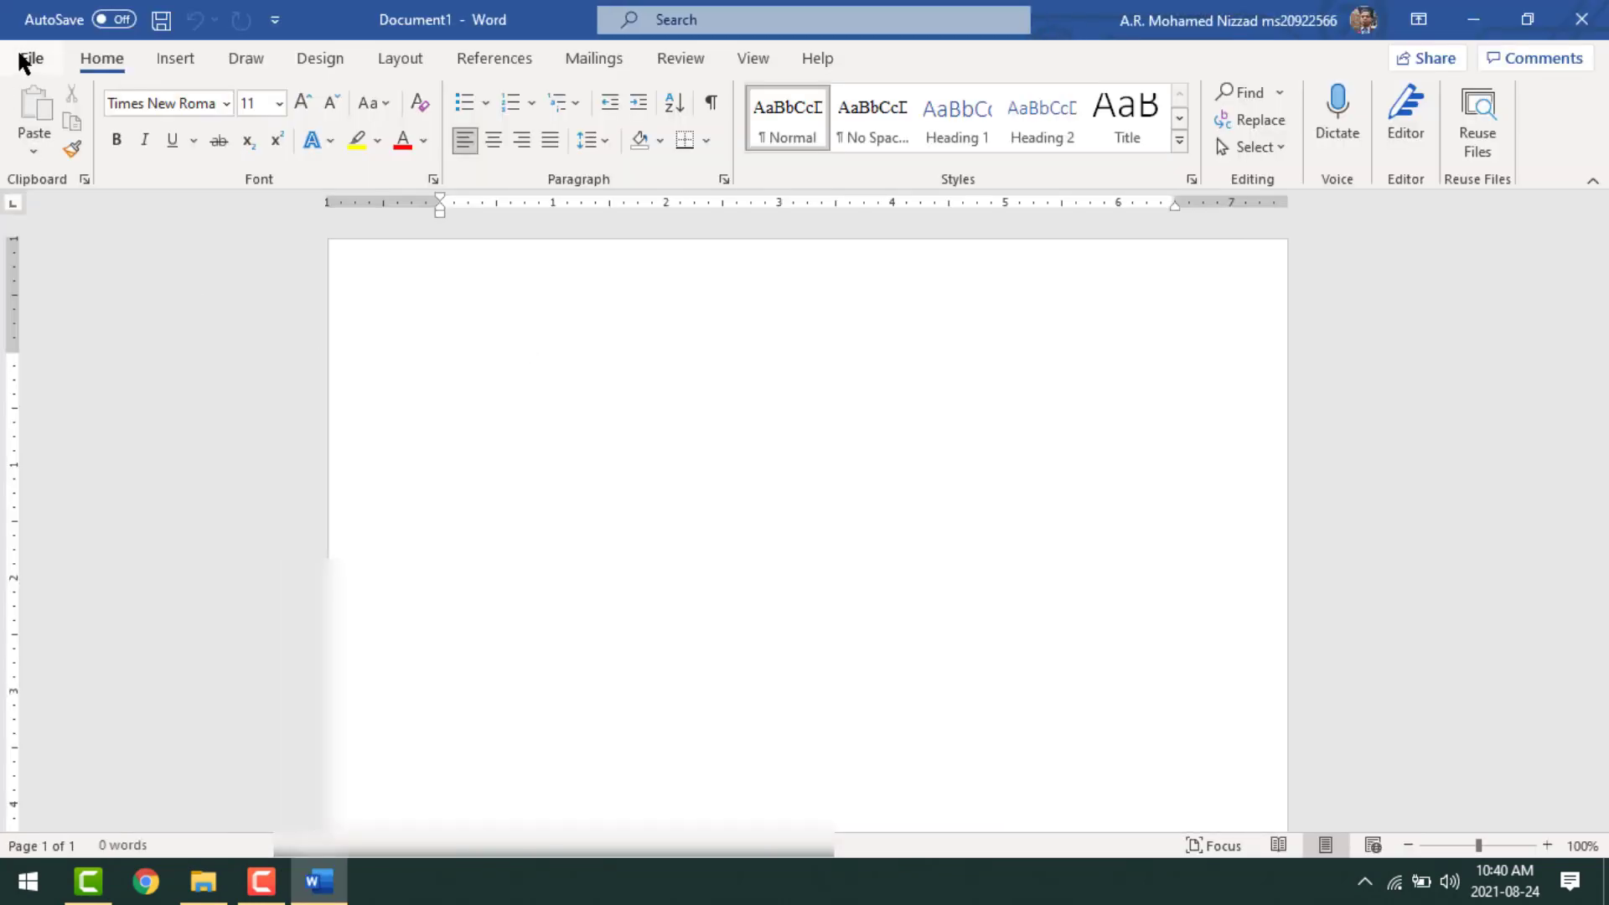
left_click(20, 57)
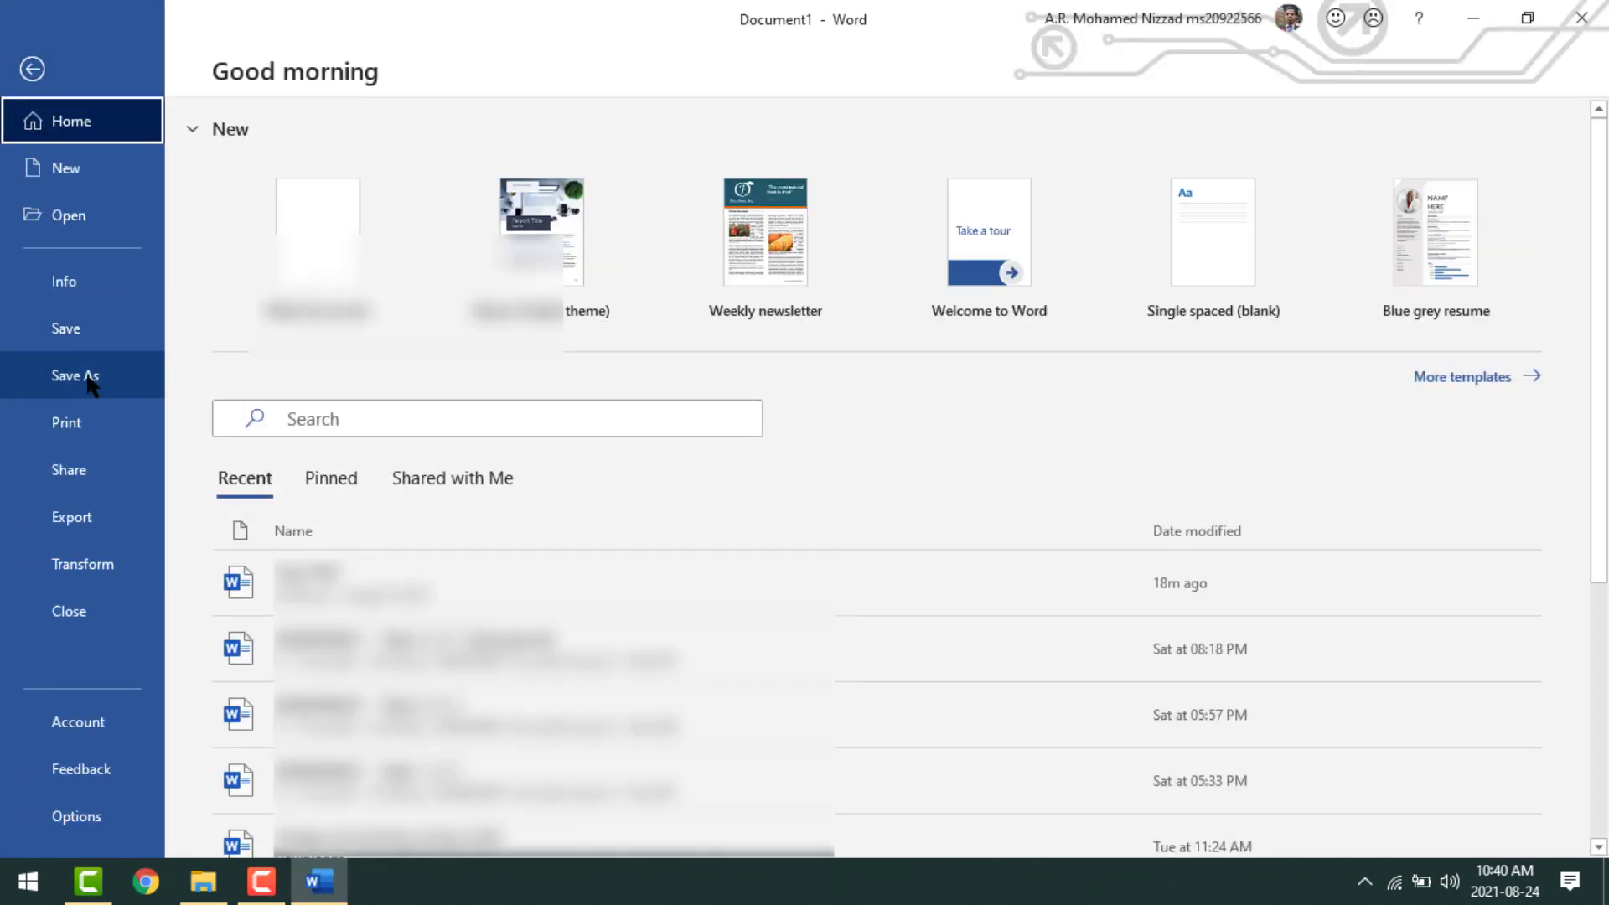
left_click(101, 373)
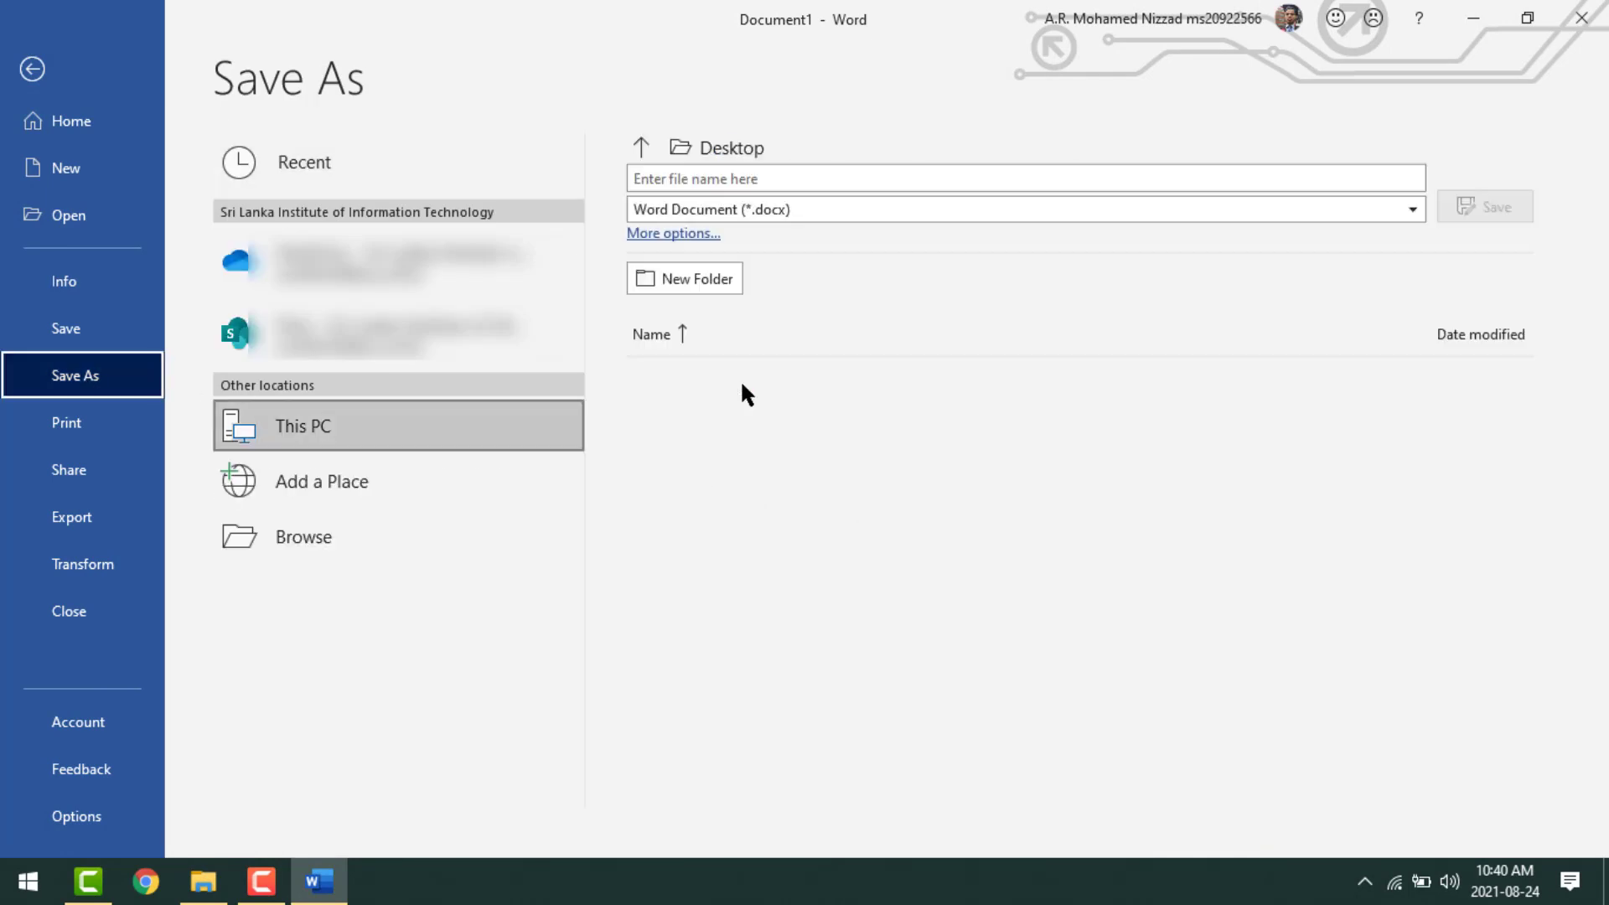
left_click(696, 208)
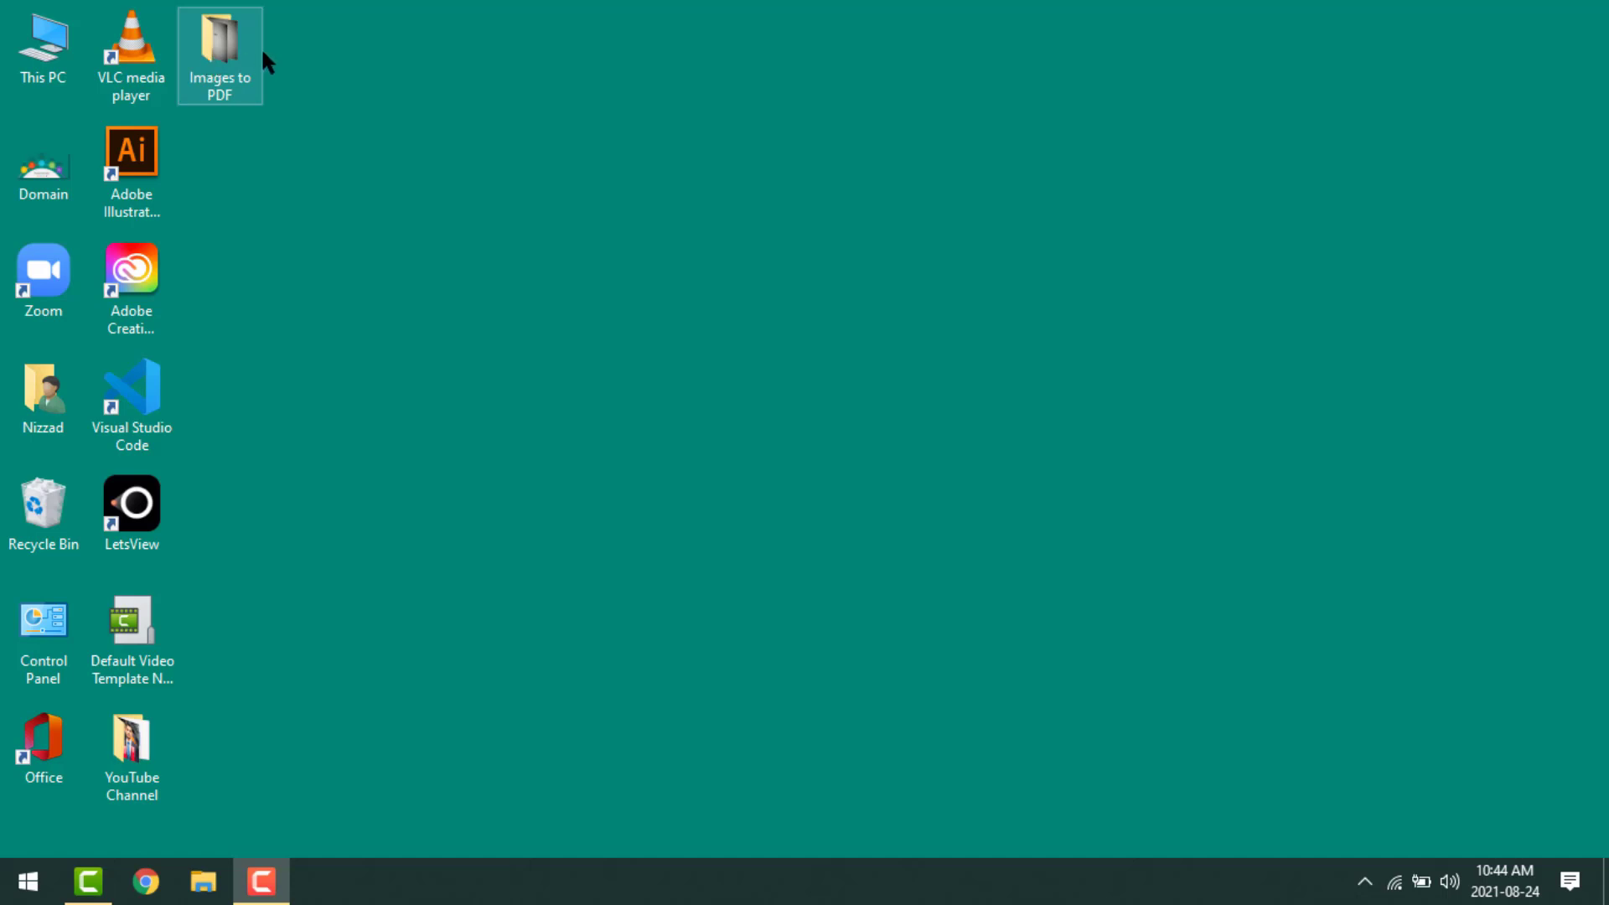
Open the Images to PDF folder on the desktop, view Image 01 and Image 02, and close the viewer
double_click(217, 53)
double_click(217, 53)
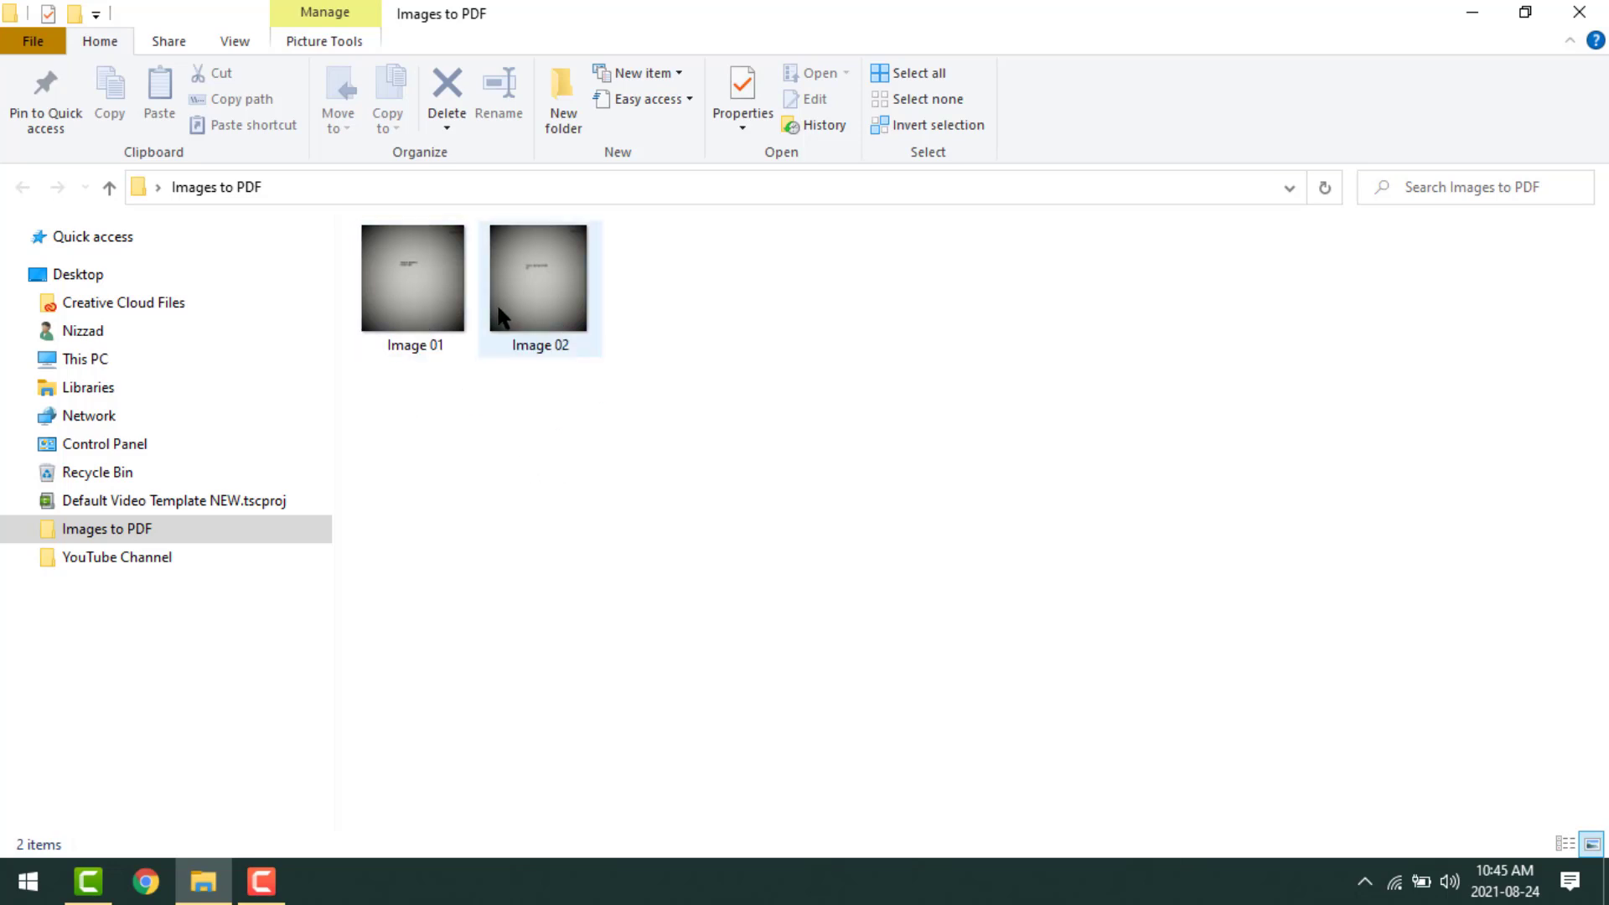
double_click(397, 300)
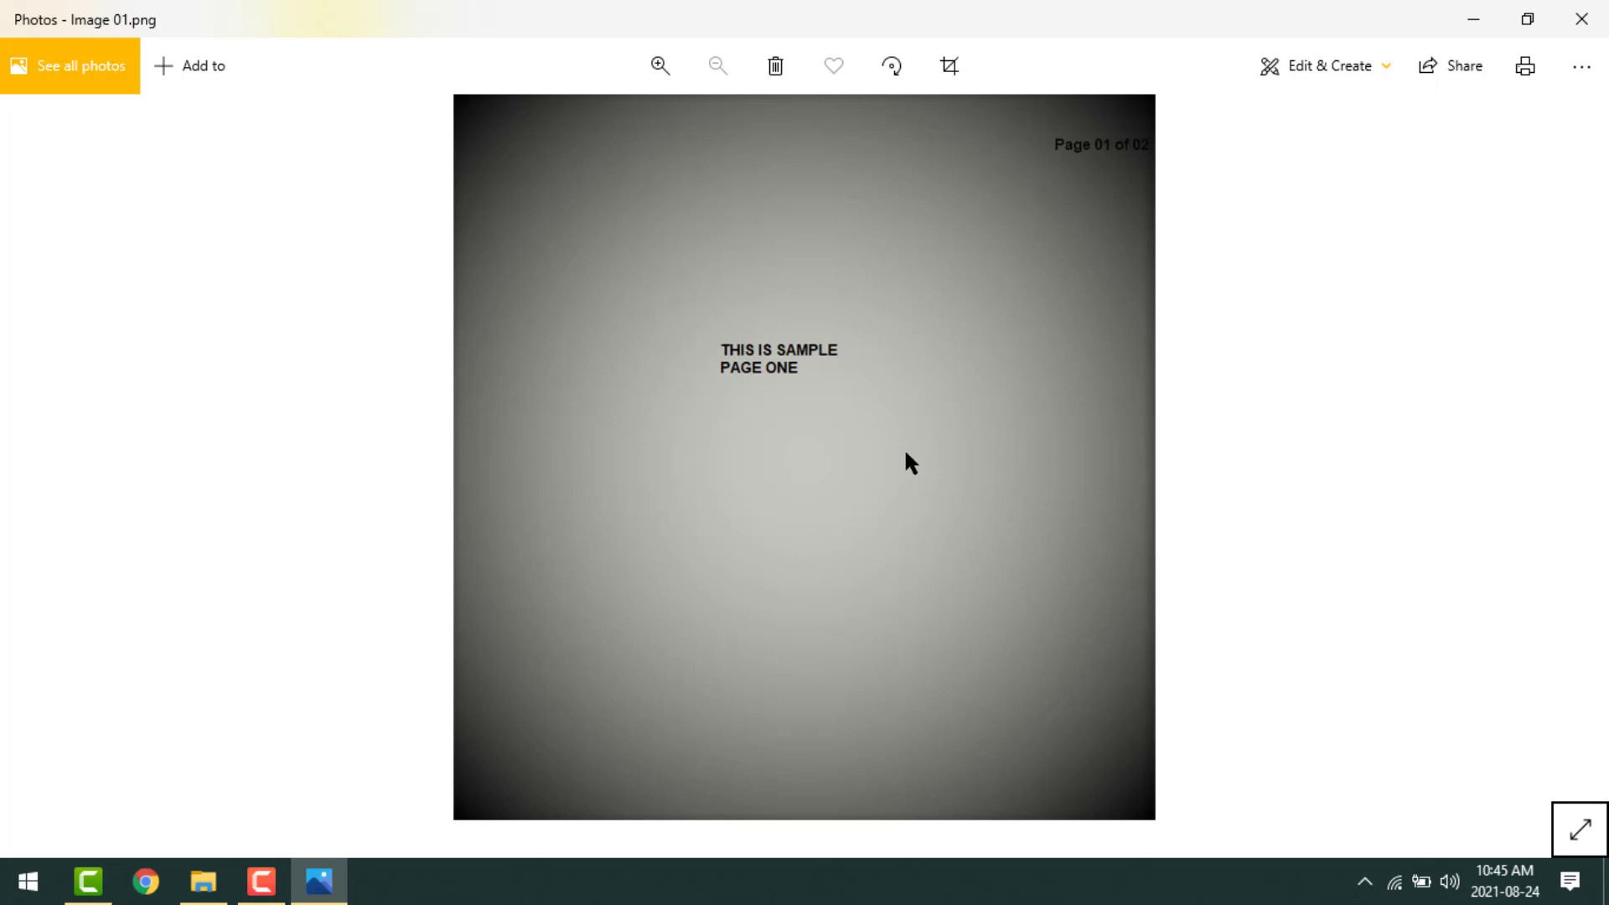
key("Right")
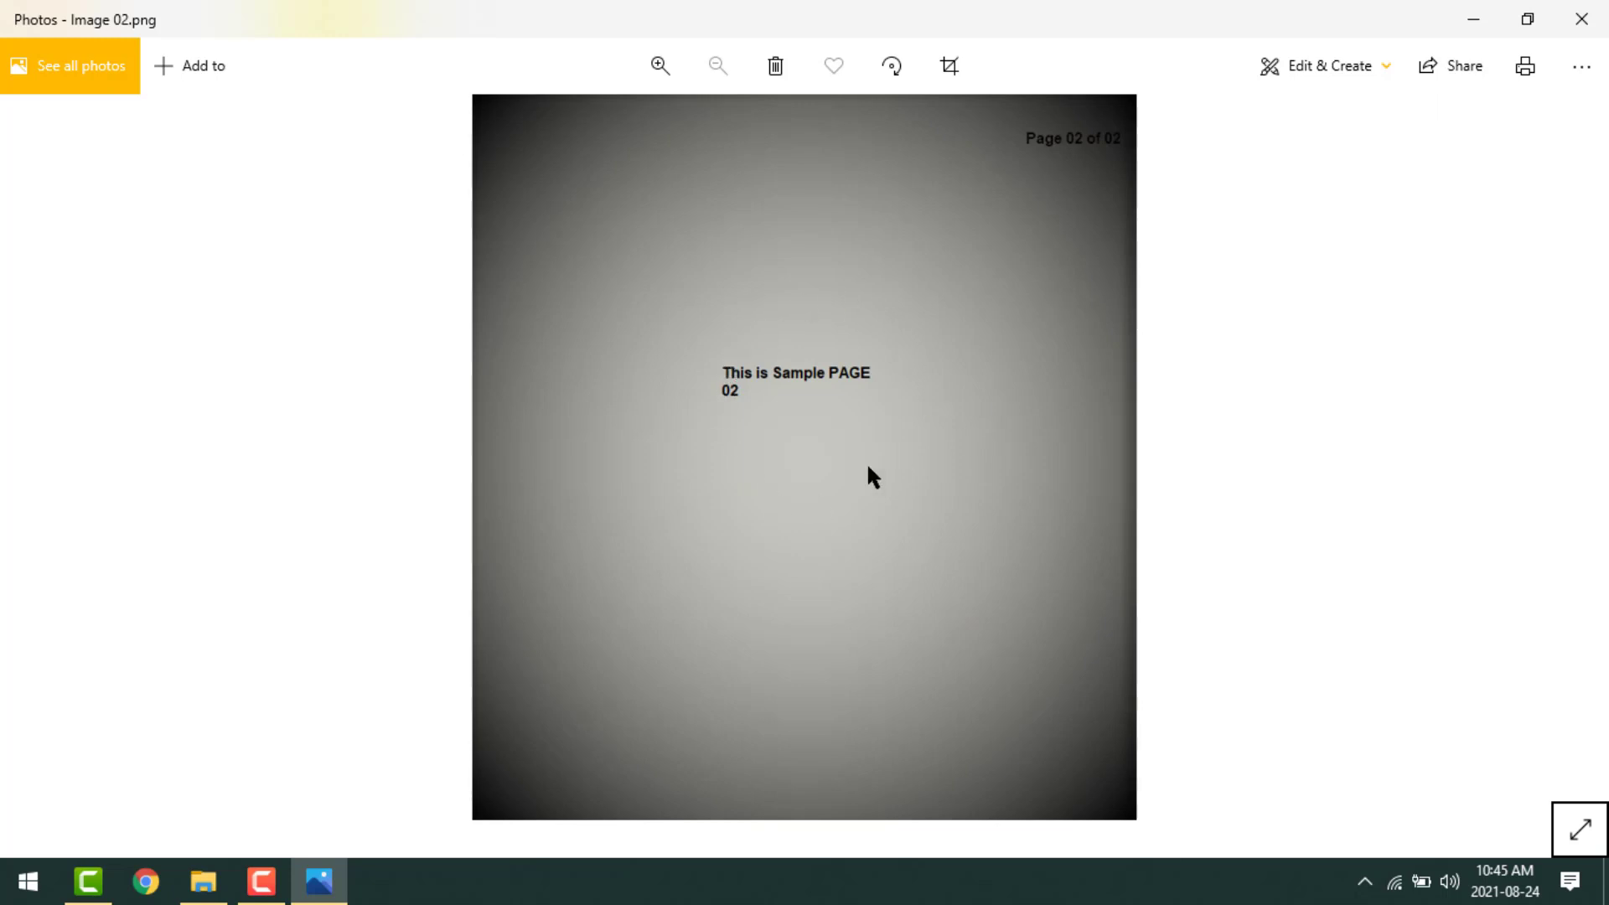
left_click(1581, 19)
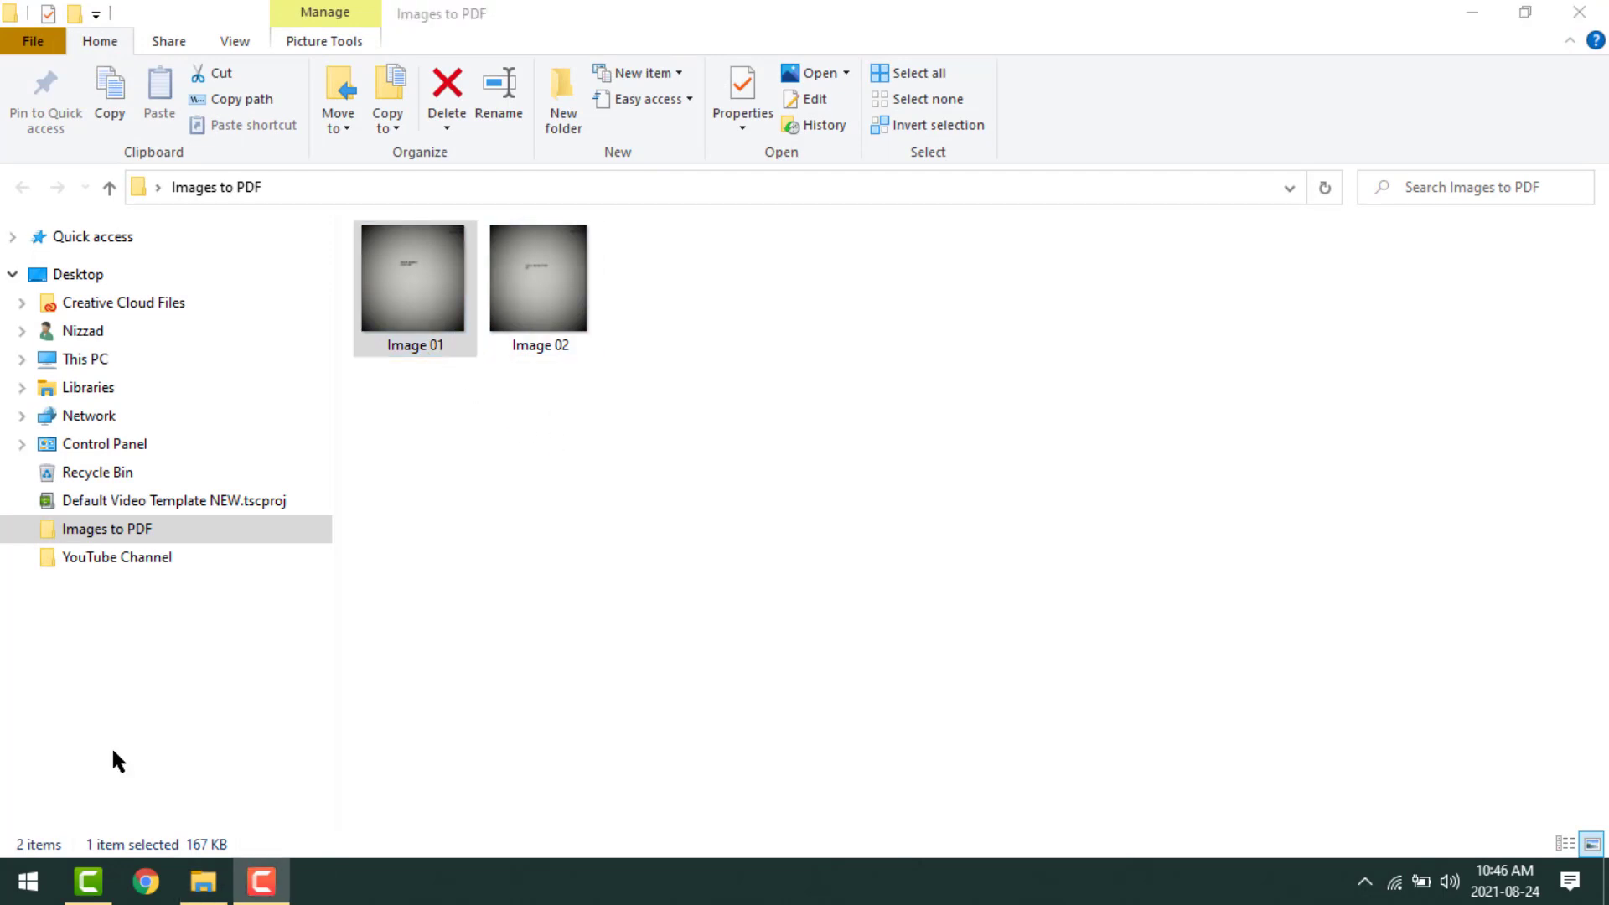
Switch to Word and create a blank document
left_click(22, 895)
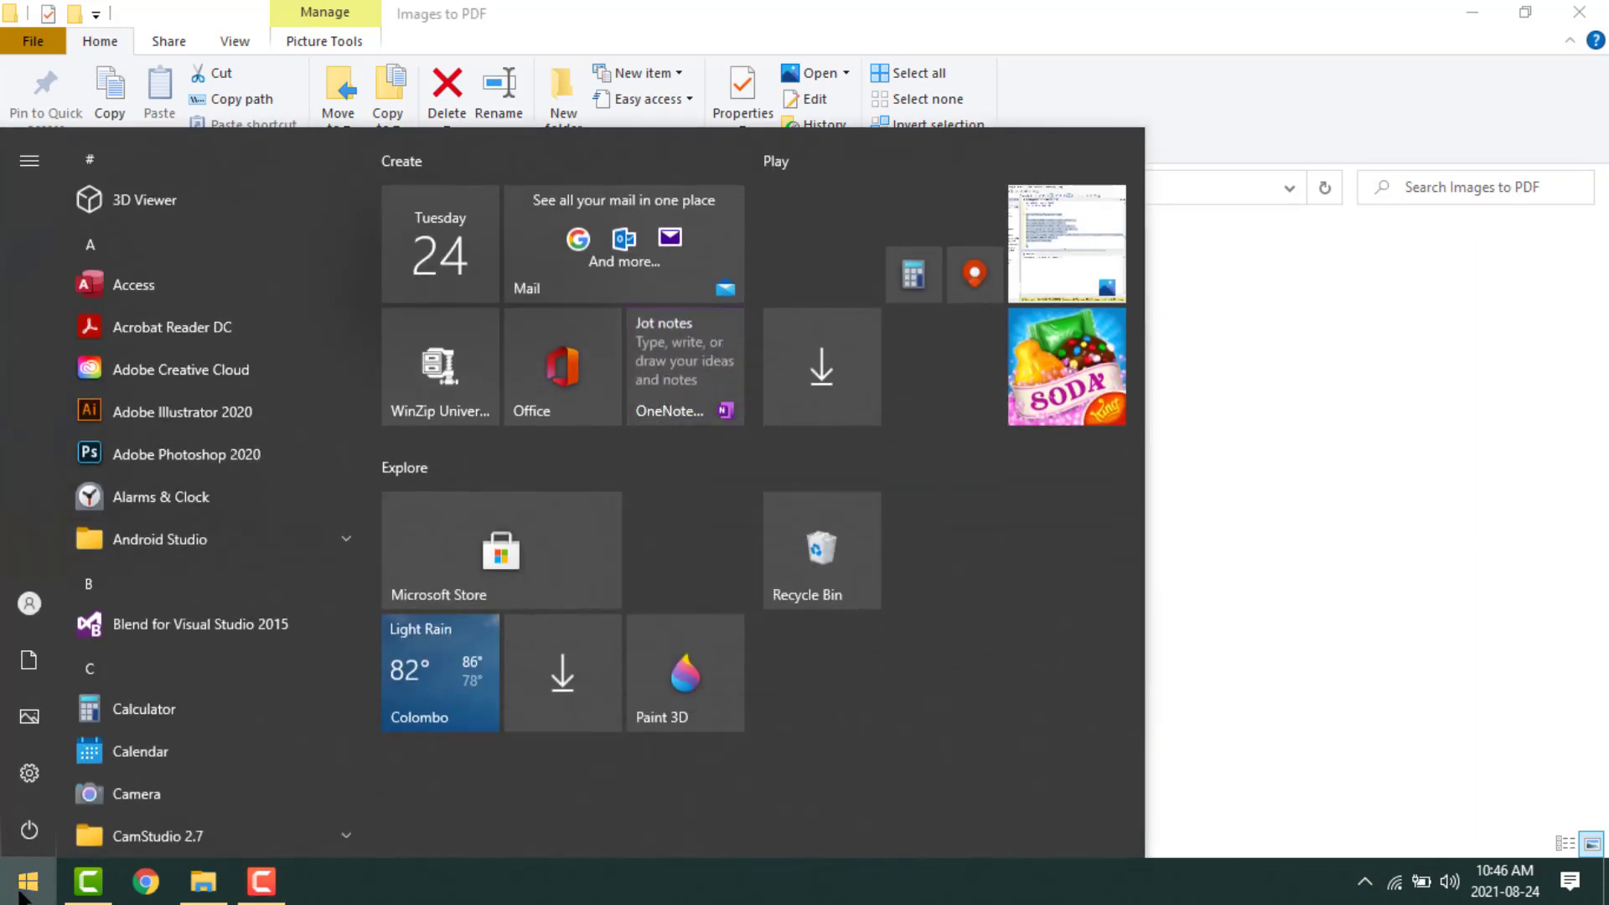
type("word")
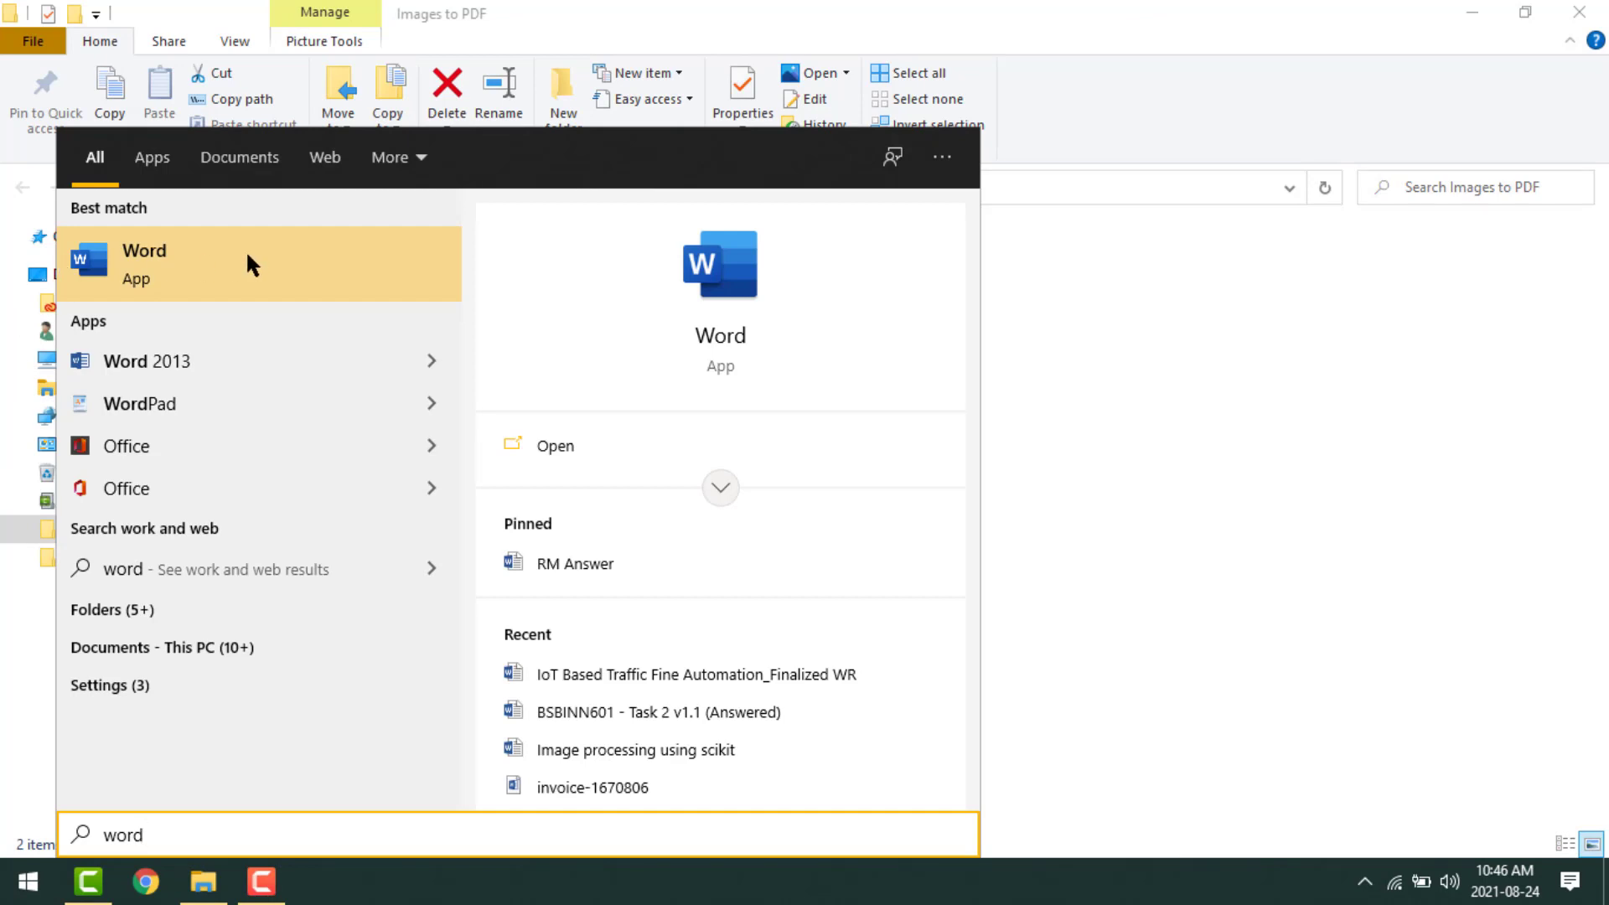
left_click(211, 250)
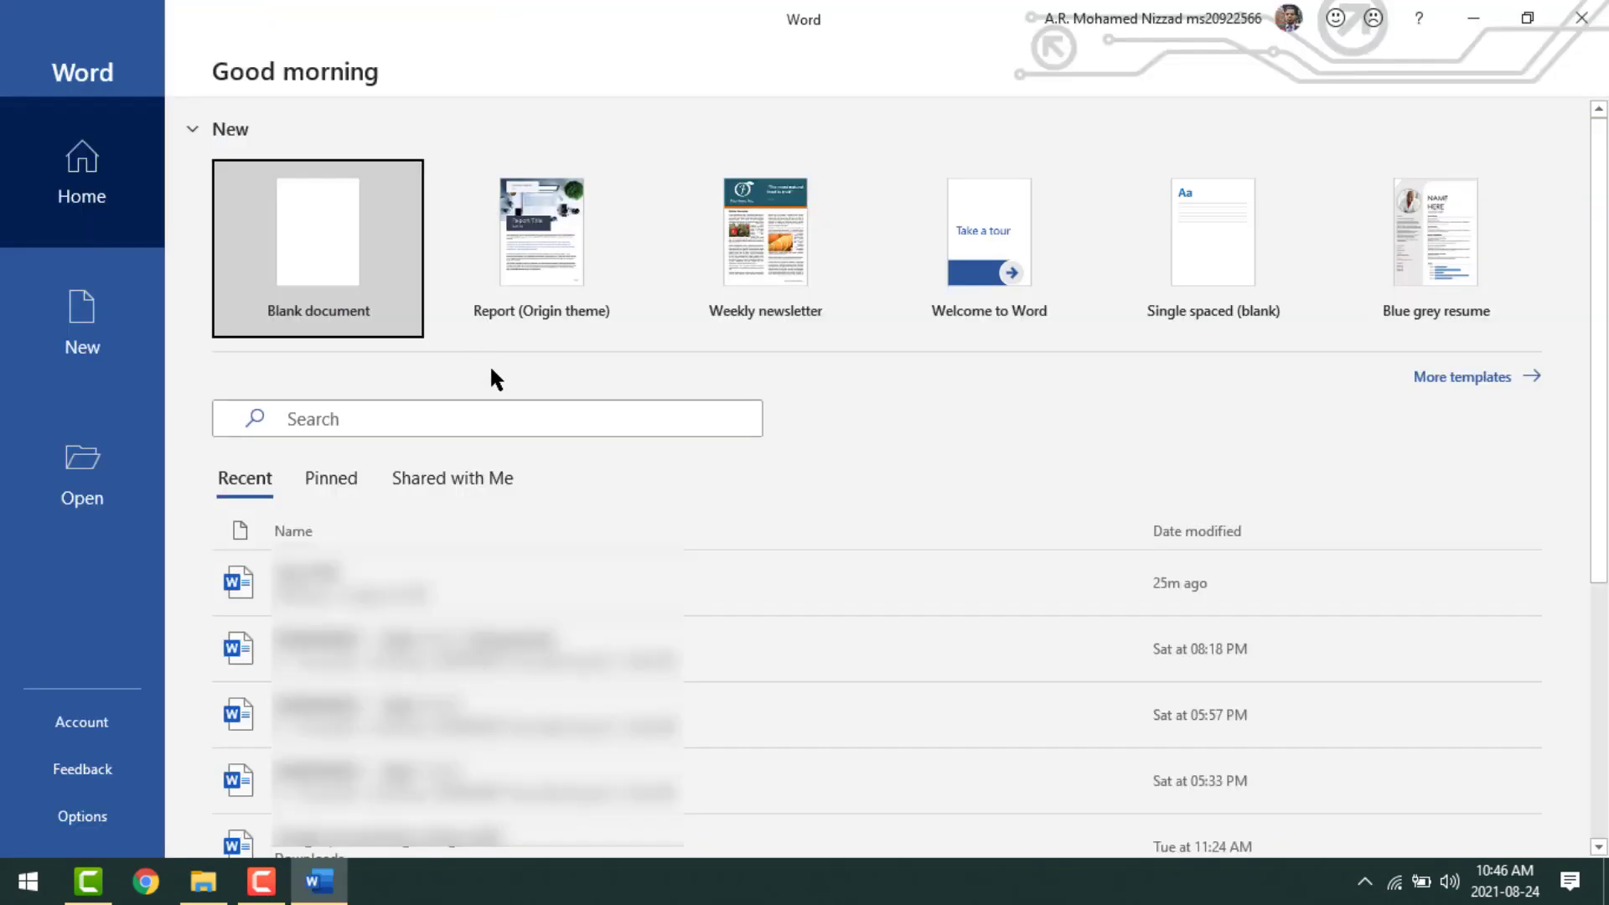
left_click(320, 243)
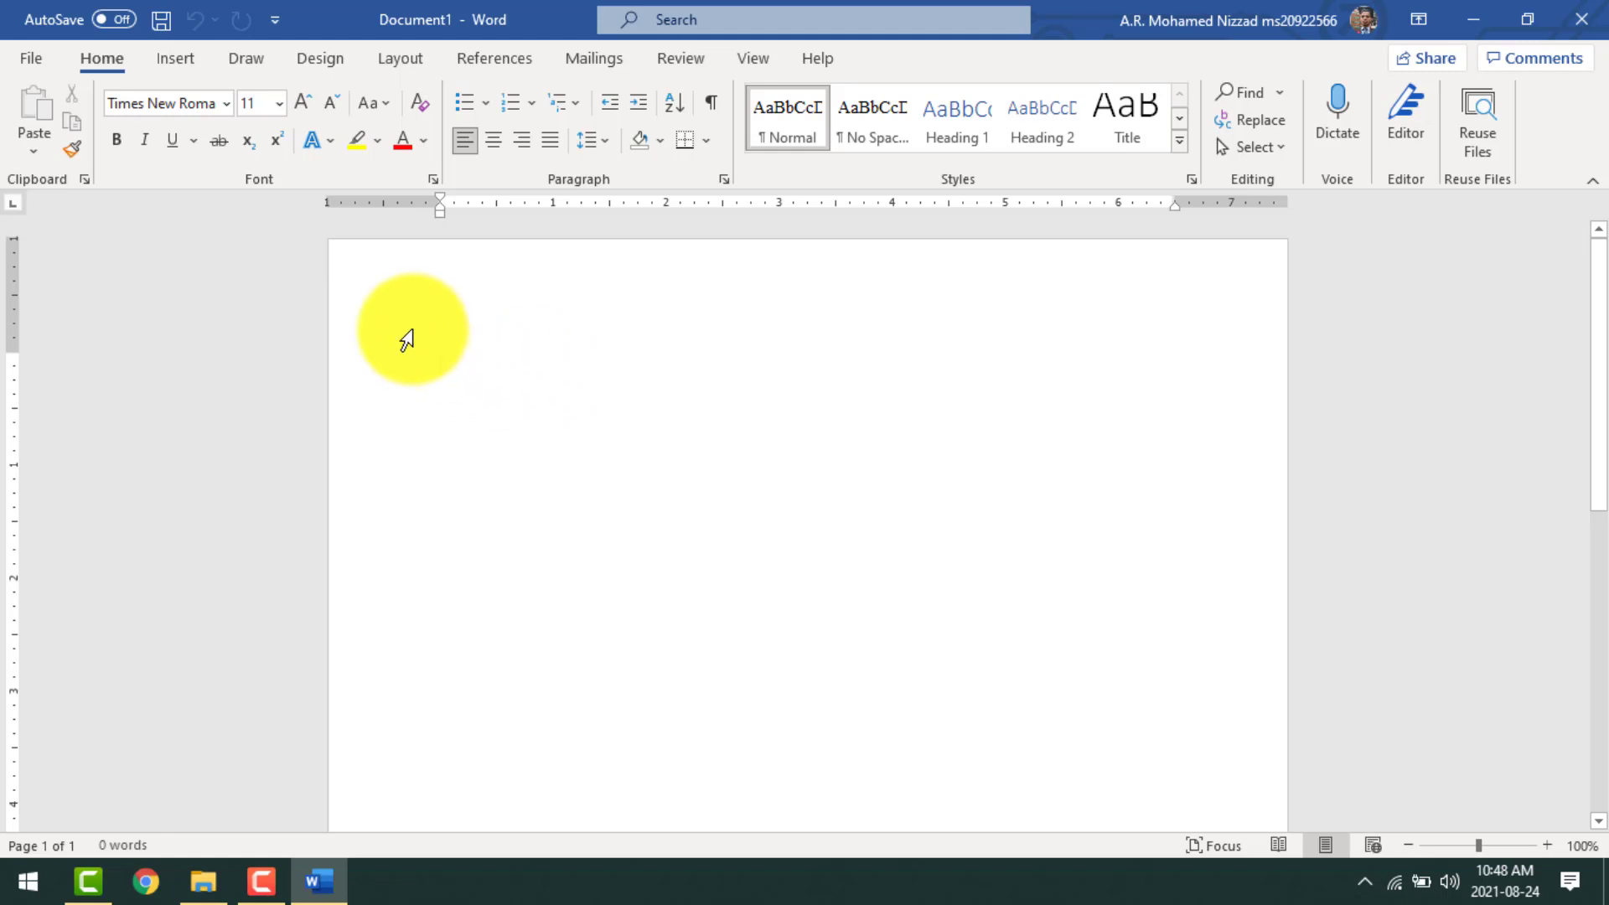
Set the document's paper size to A4 (8.27" x 11.69")
left_click(399, 71)
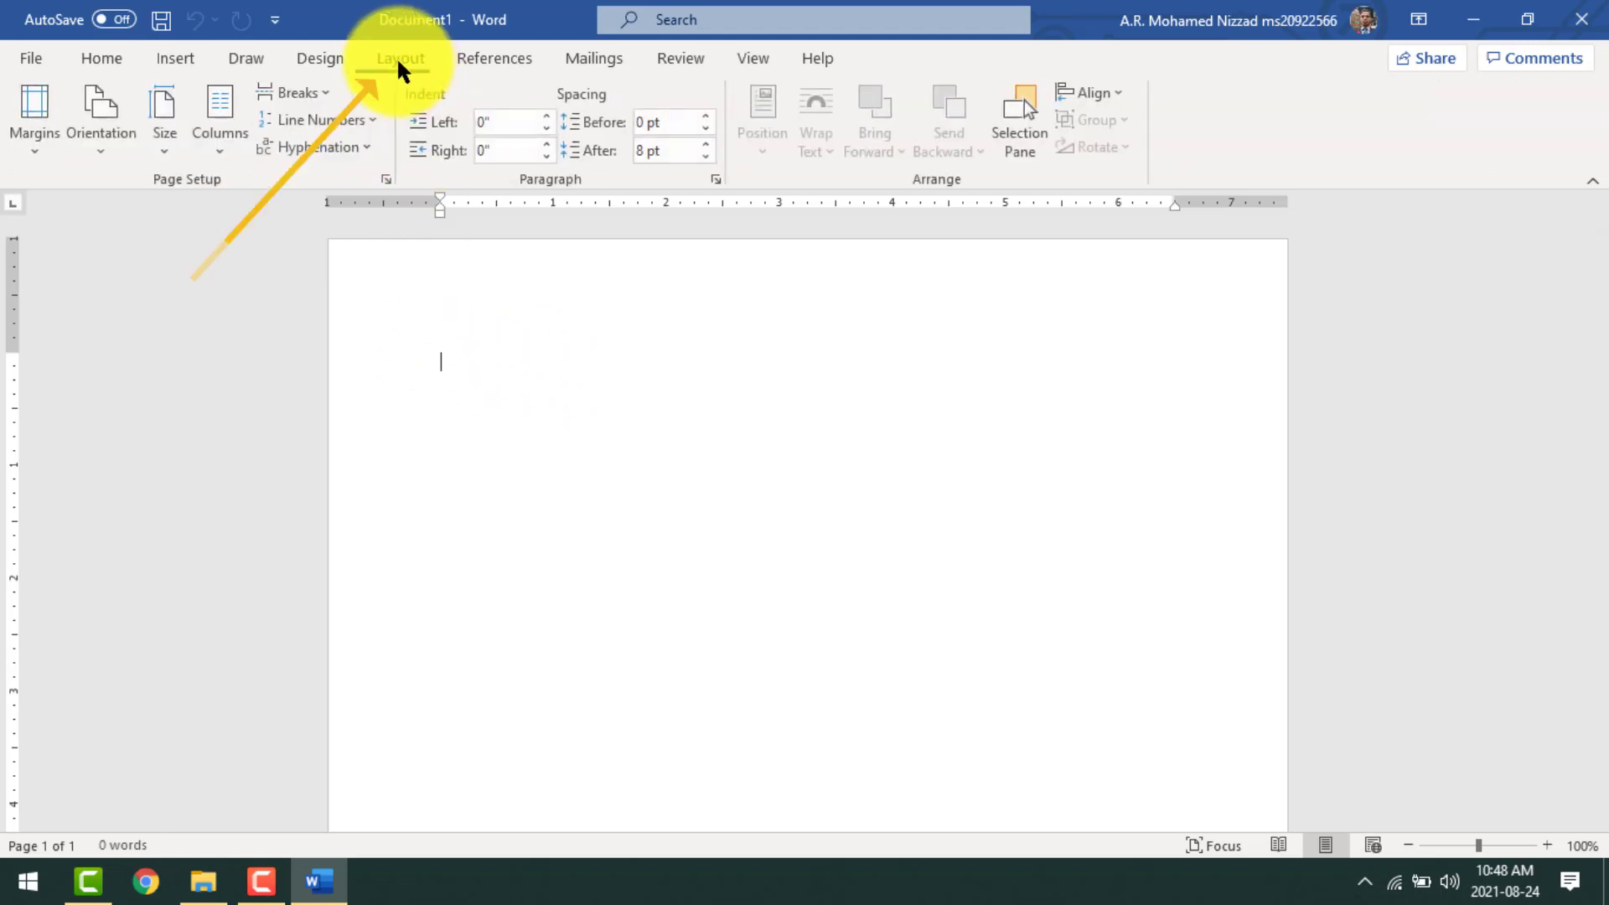
left_click(172, 155)
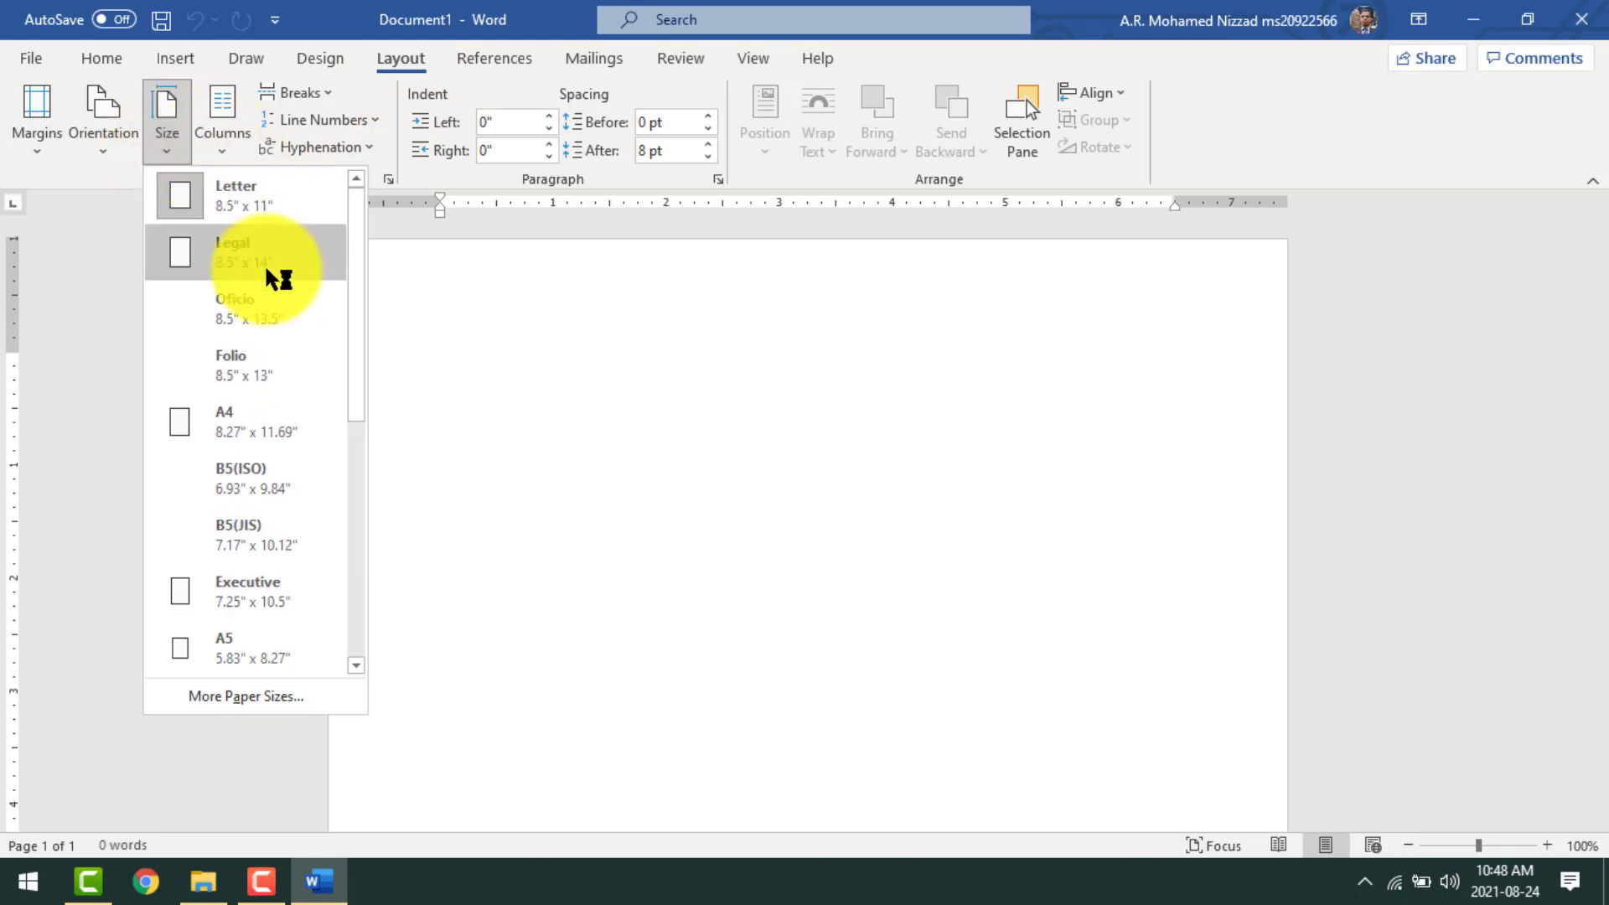
left_click(268, 431)
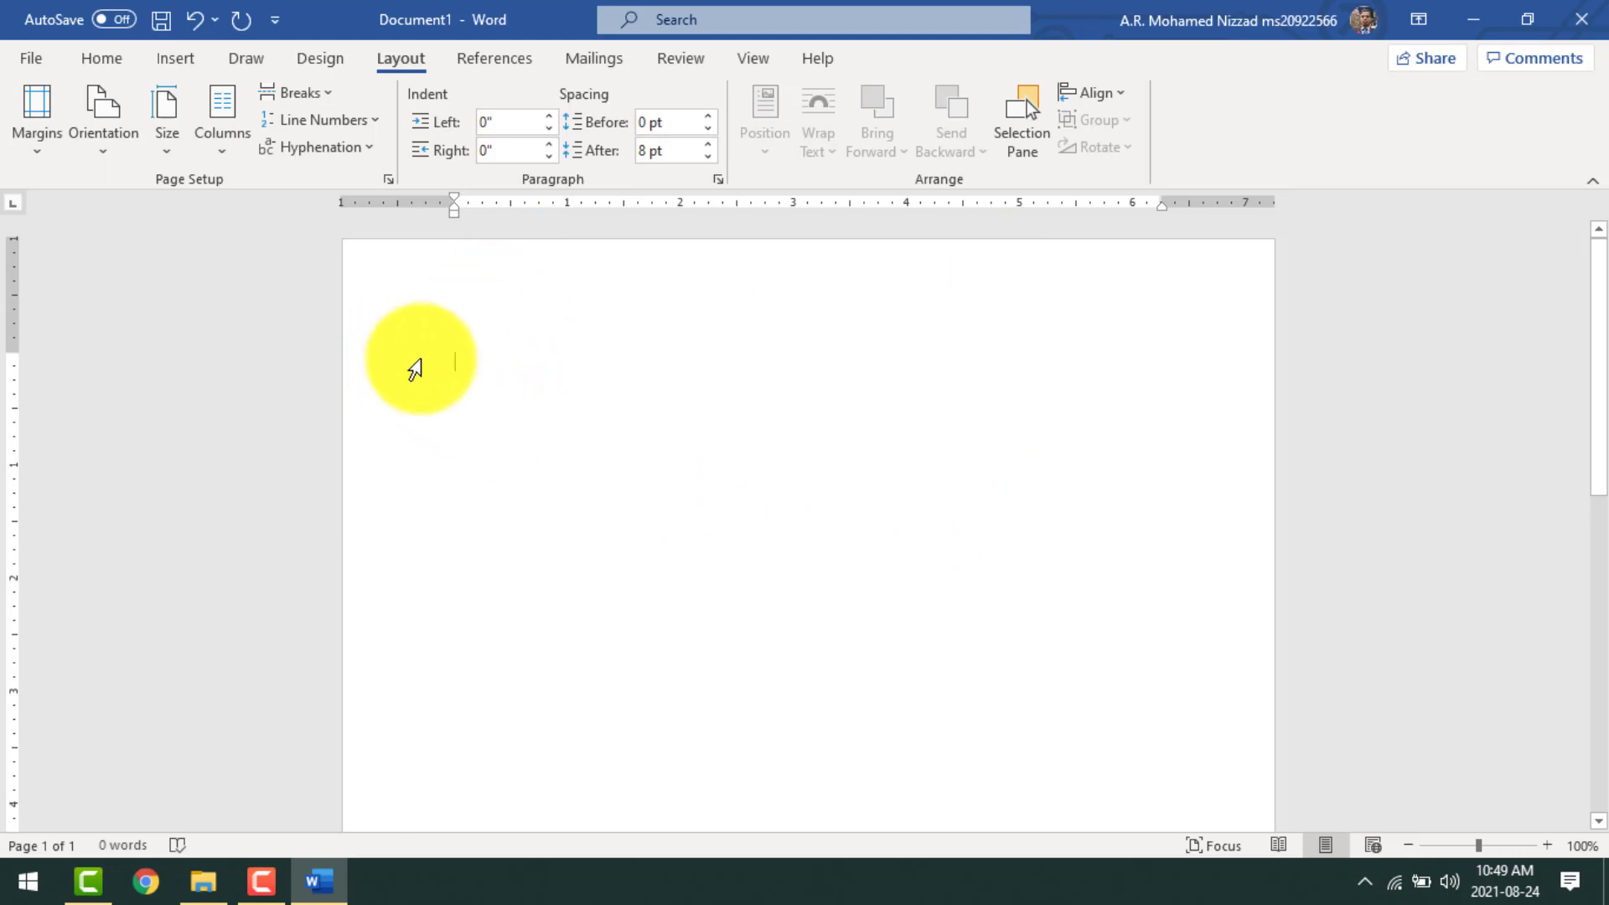
Apply the Last Custom Setting margins of 0.2" on all four sides and check the page from start to end
left_click(37, 155)
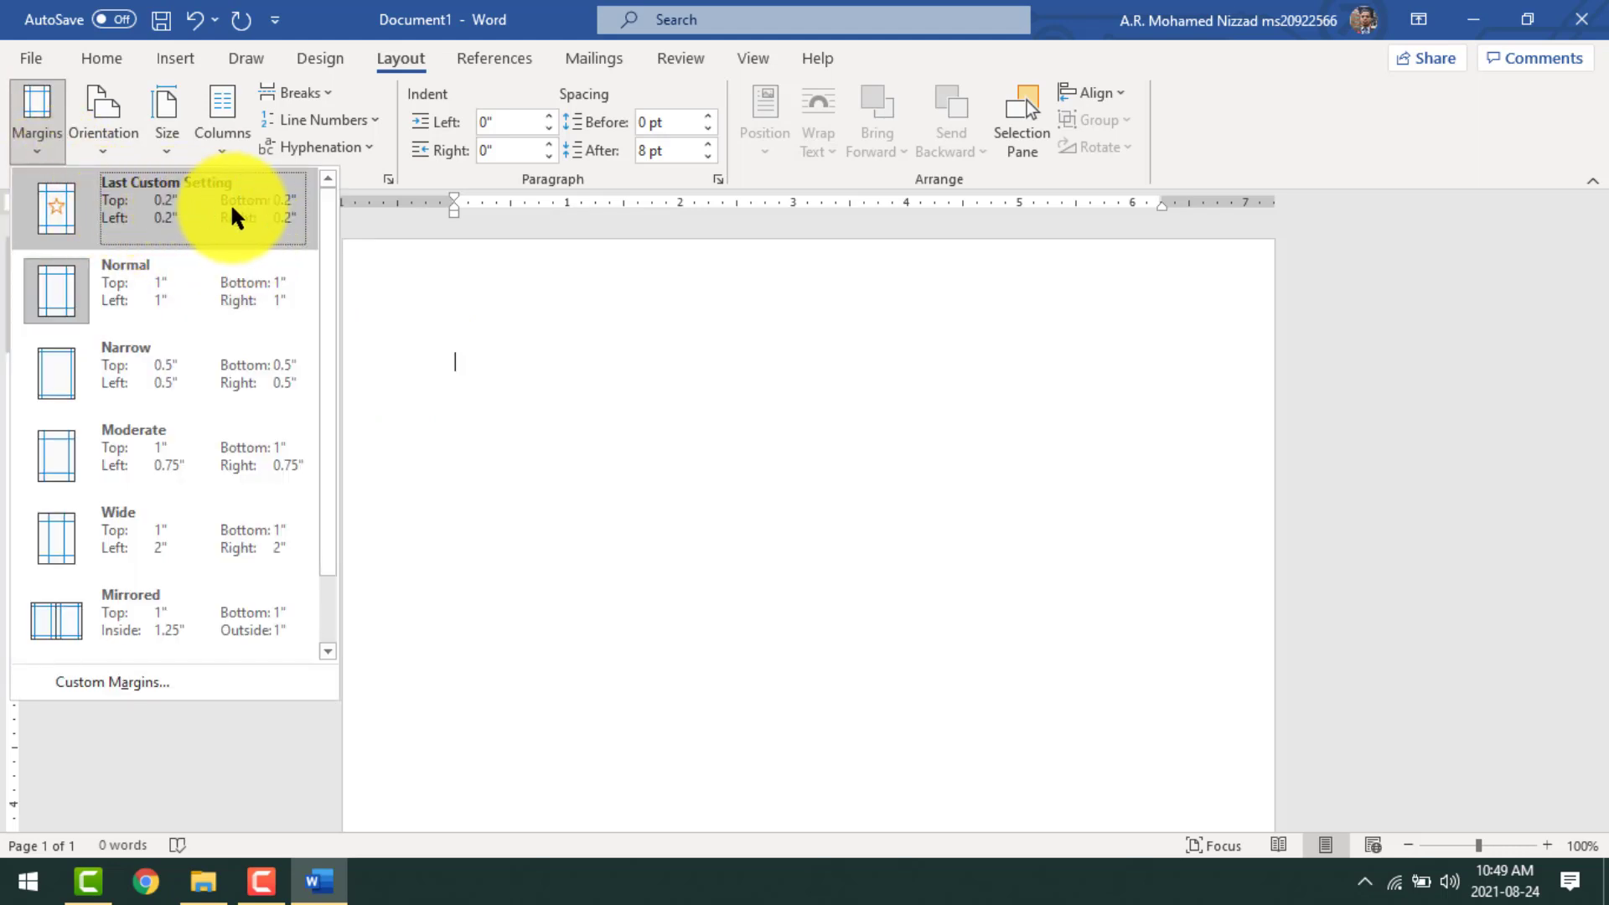
left_click(192, 231)
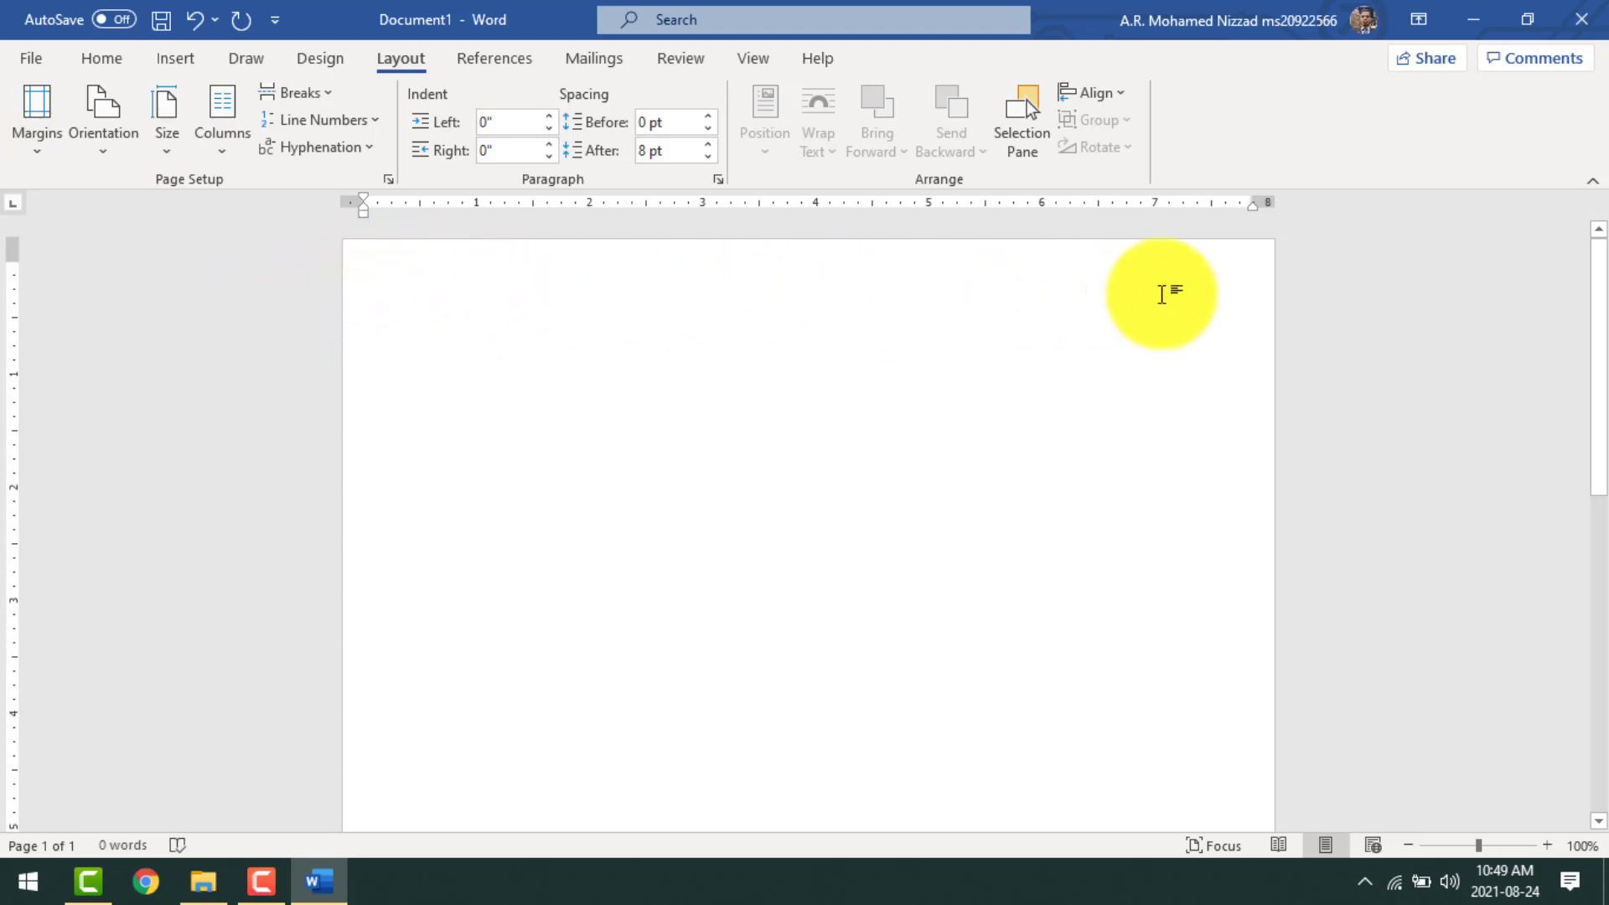
scroll(1198, 515, "down", 7)
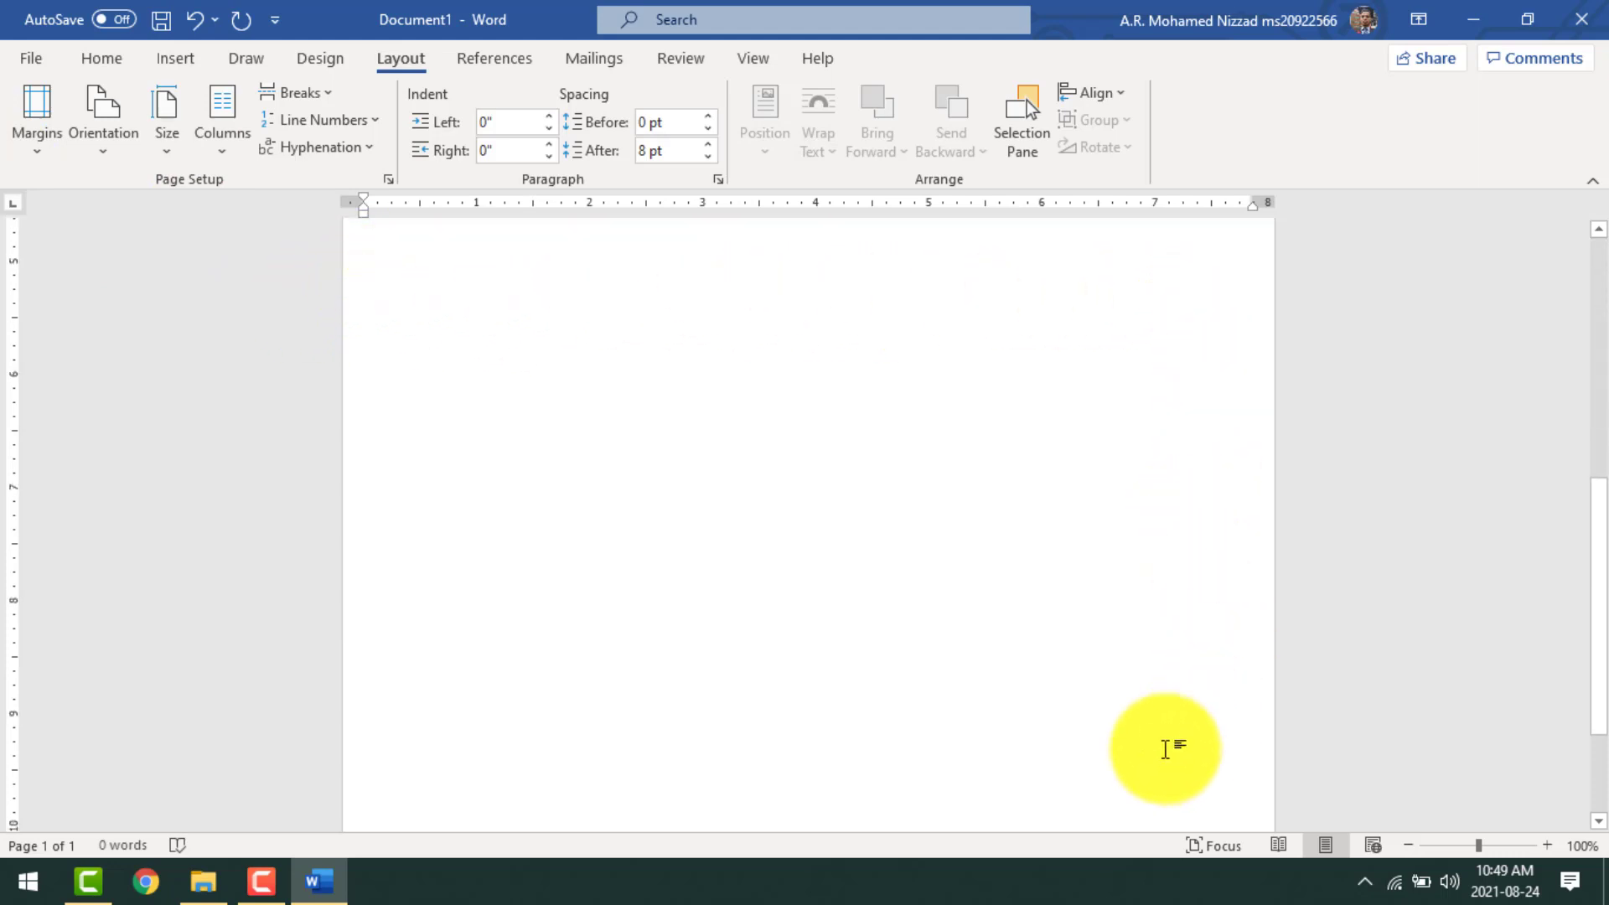
scroll(413, 352, "up", 8)
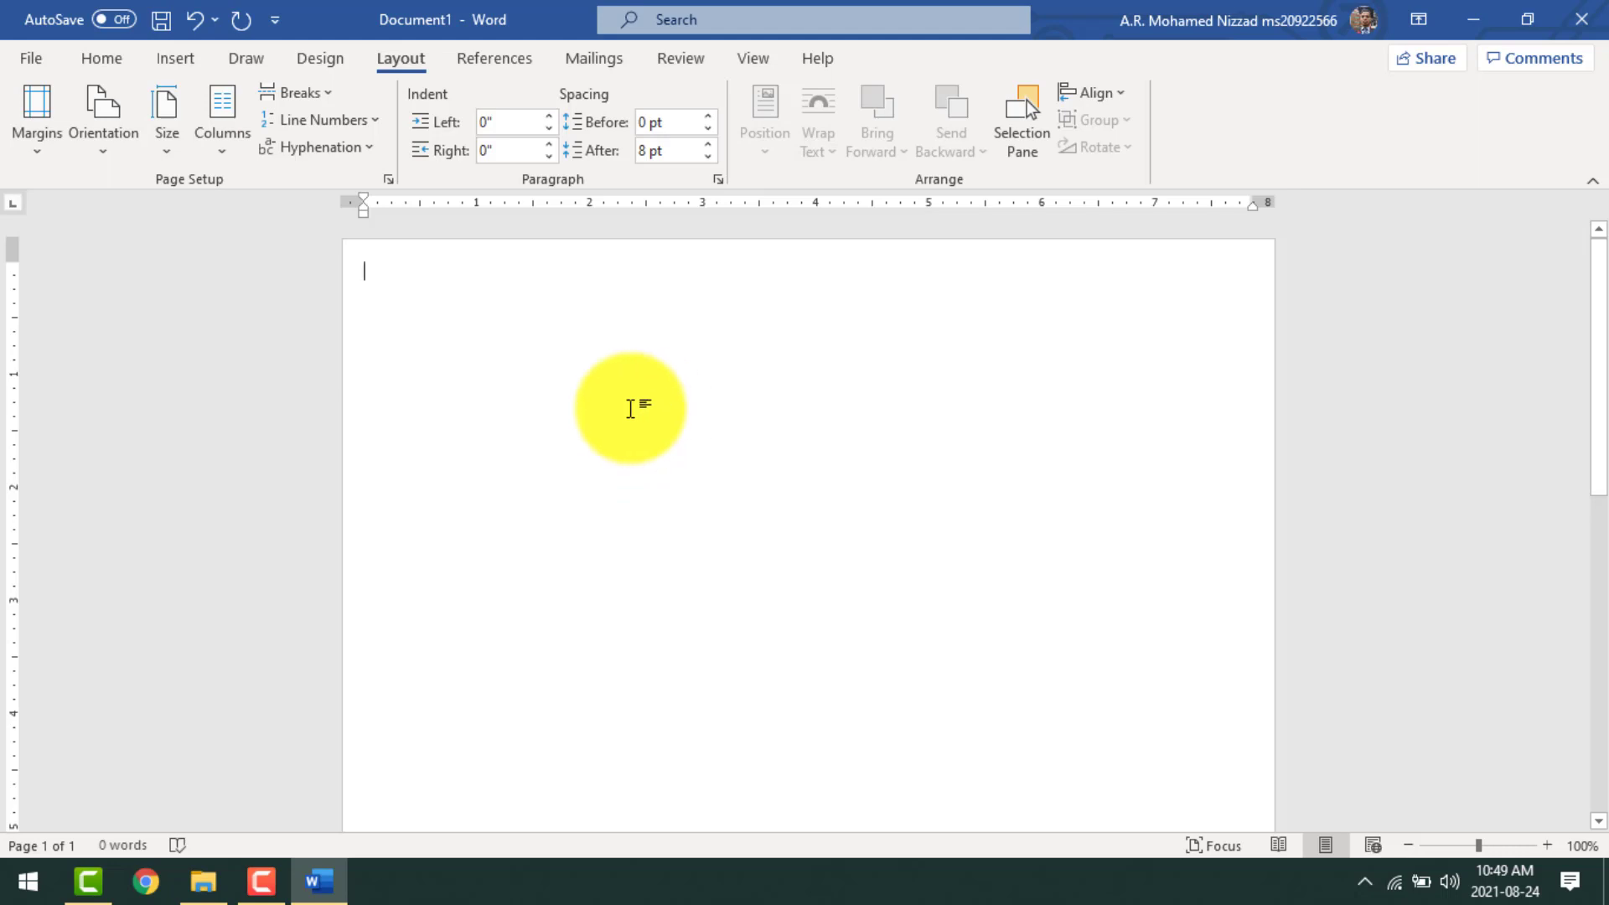
Check the image files in the Images to PDF folder and return to the Word document
left_click(201, 888)
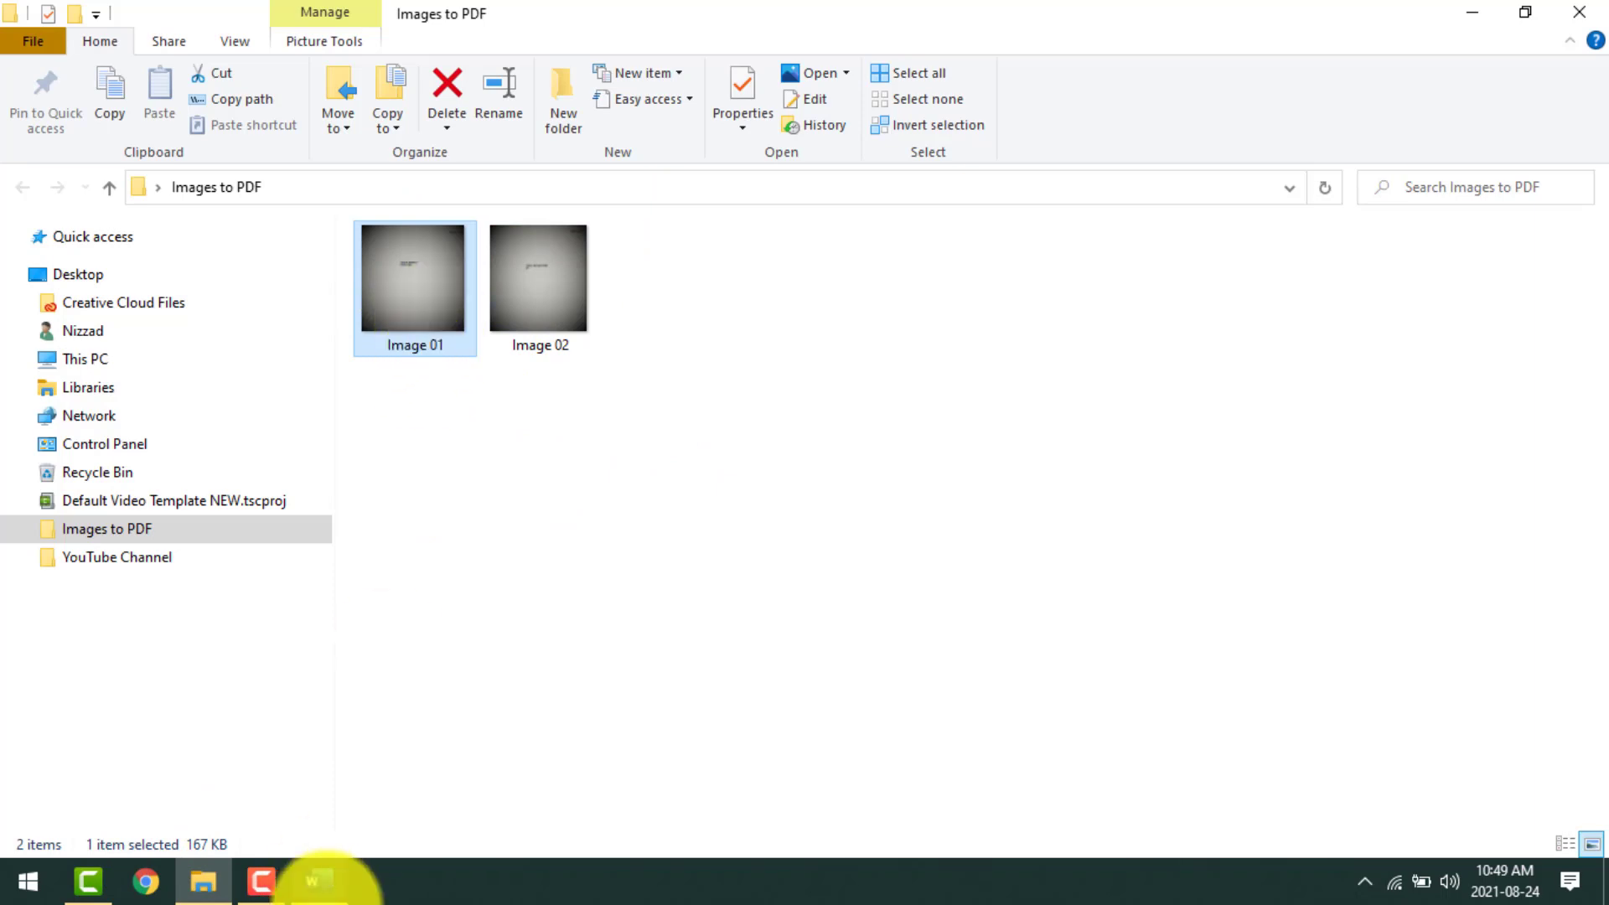
left_click(318, 881)
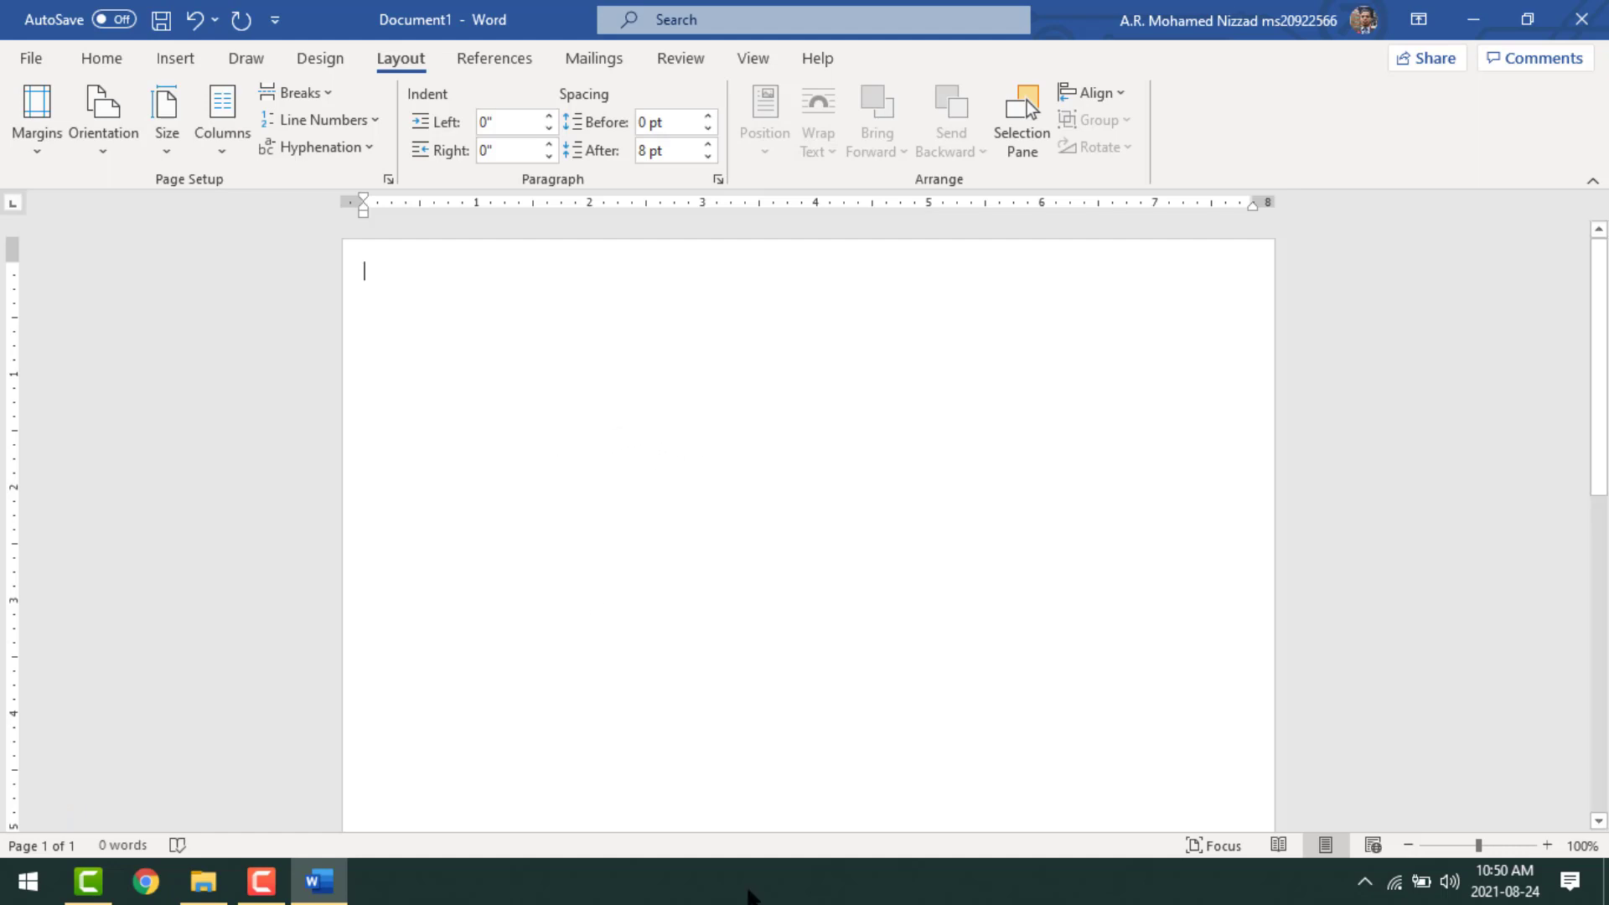
key("F10")
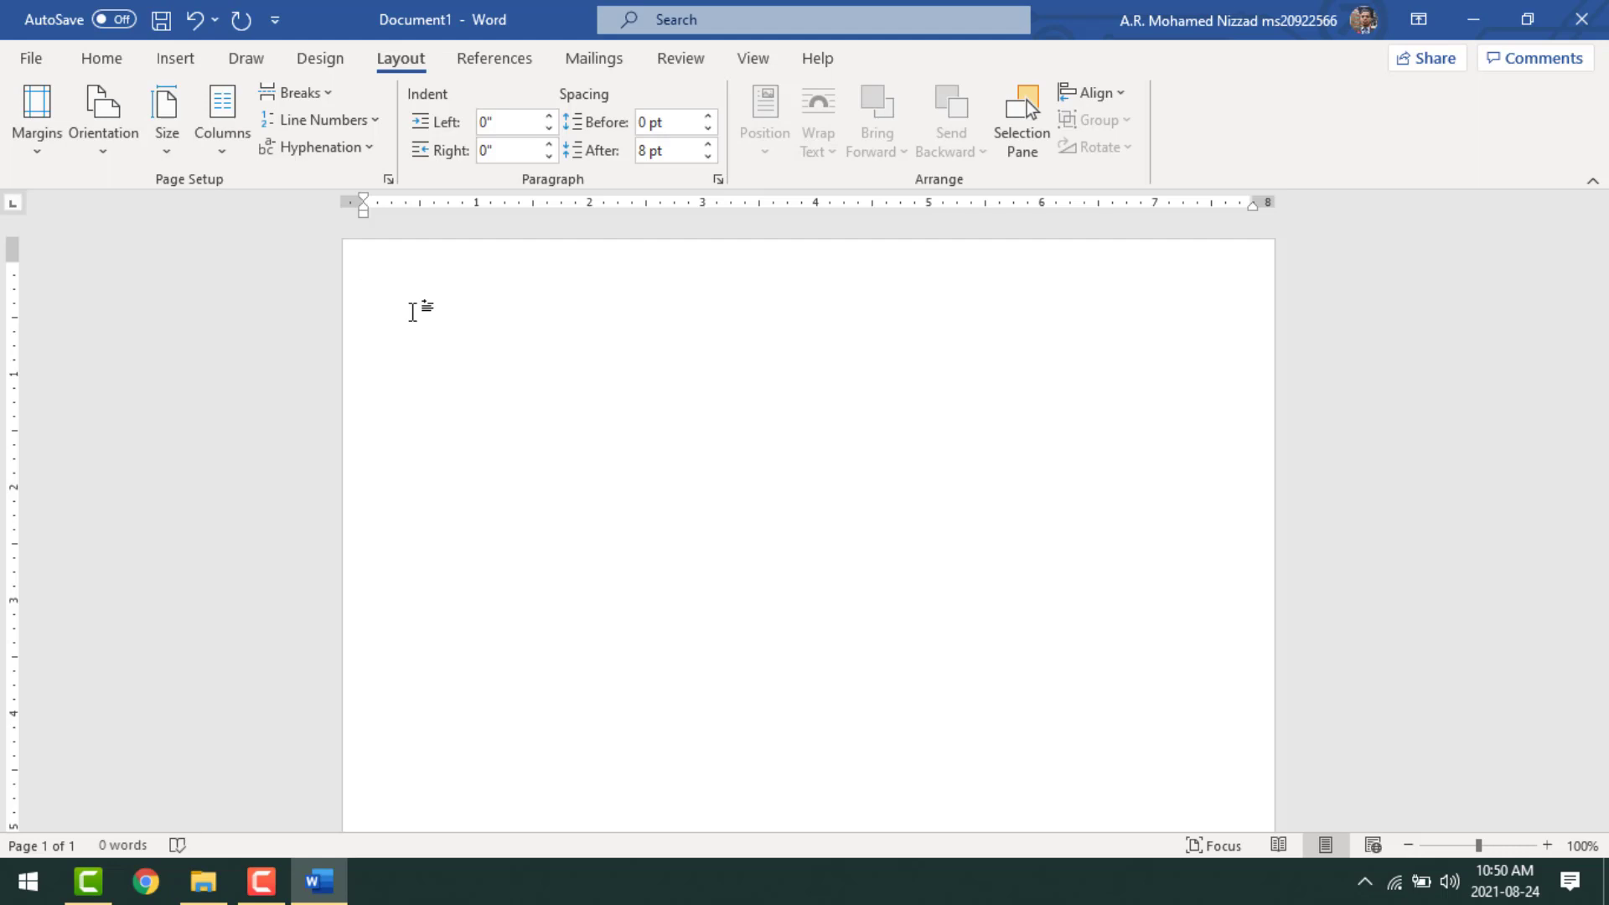
Insert a page break at the start of the empty document to add a second page for the other image
key("ctrl+Return")
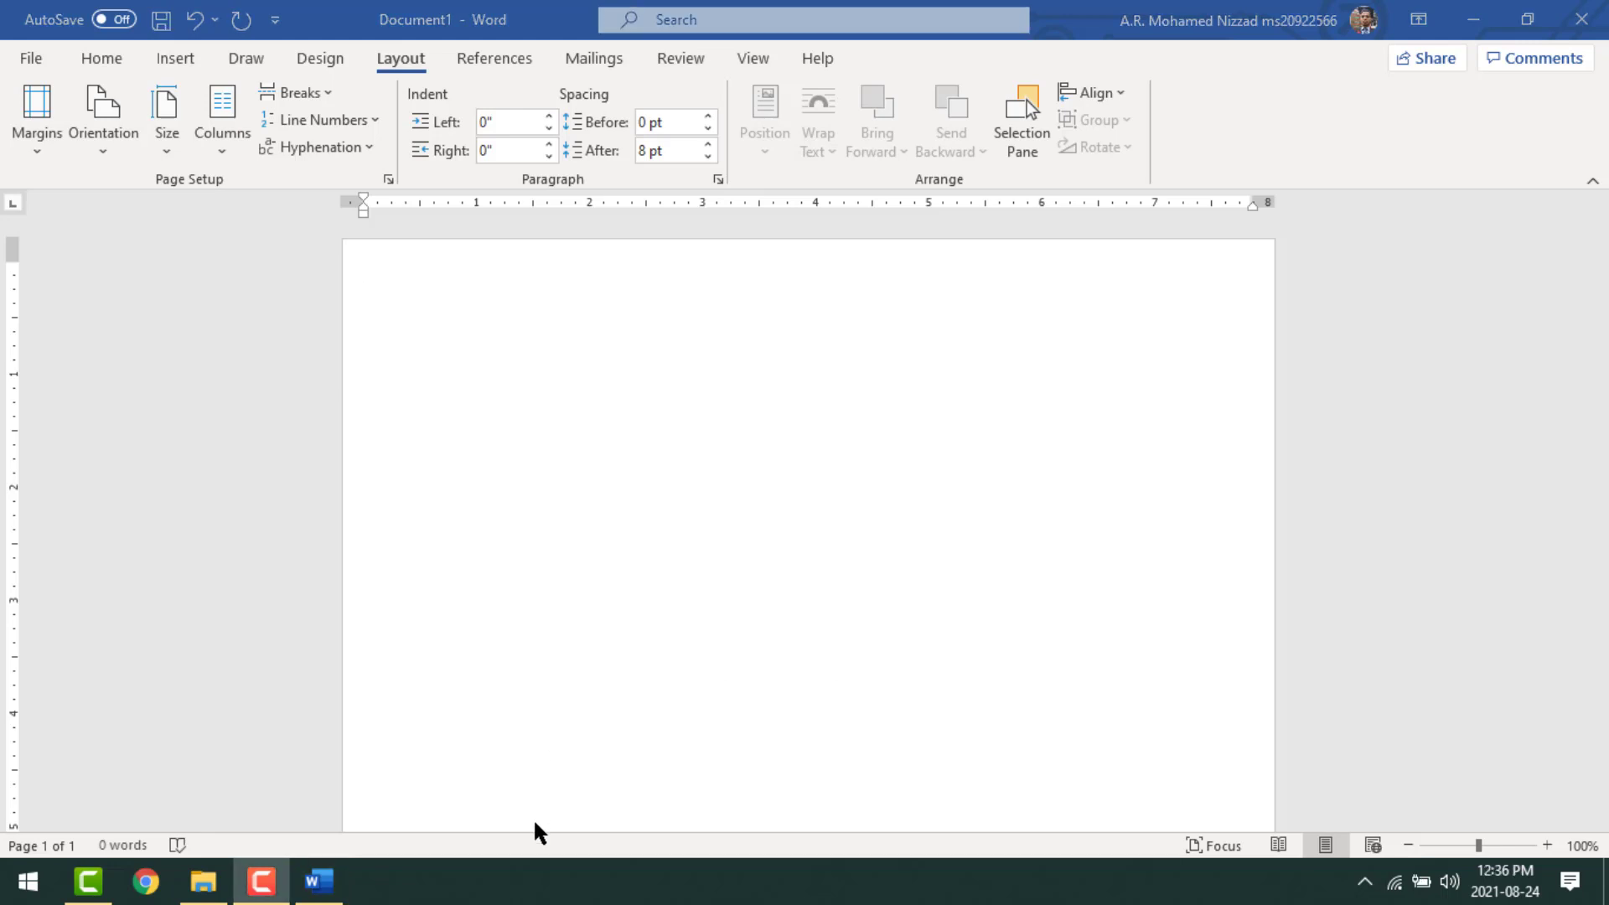
left_click(432, 310)
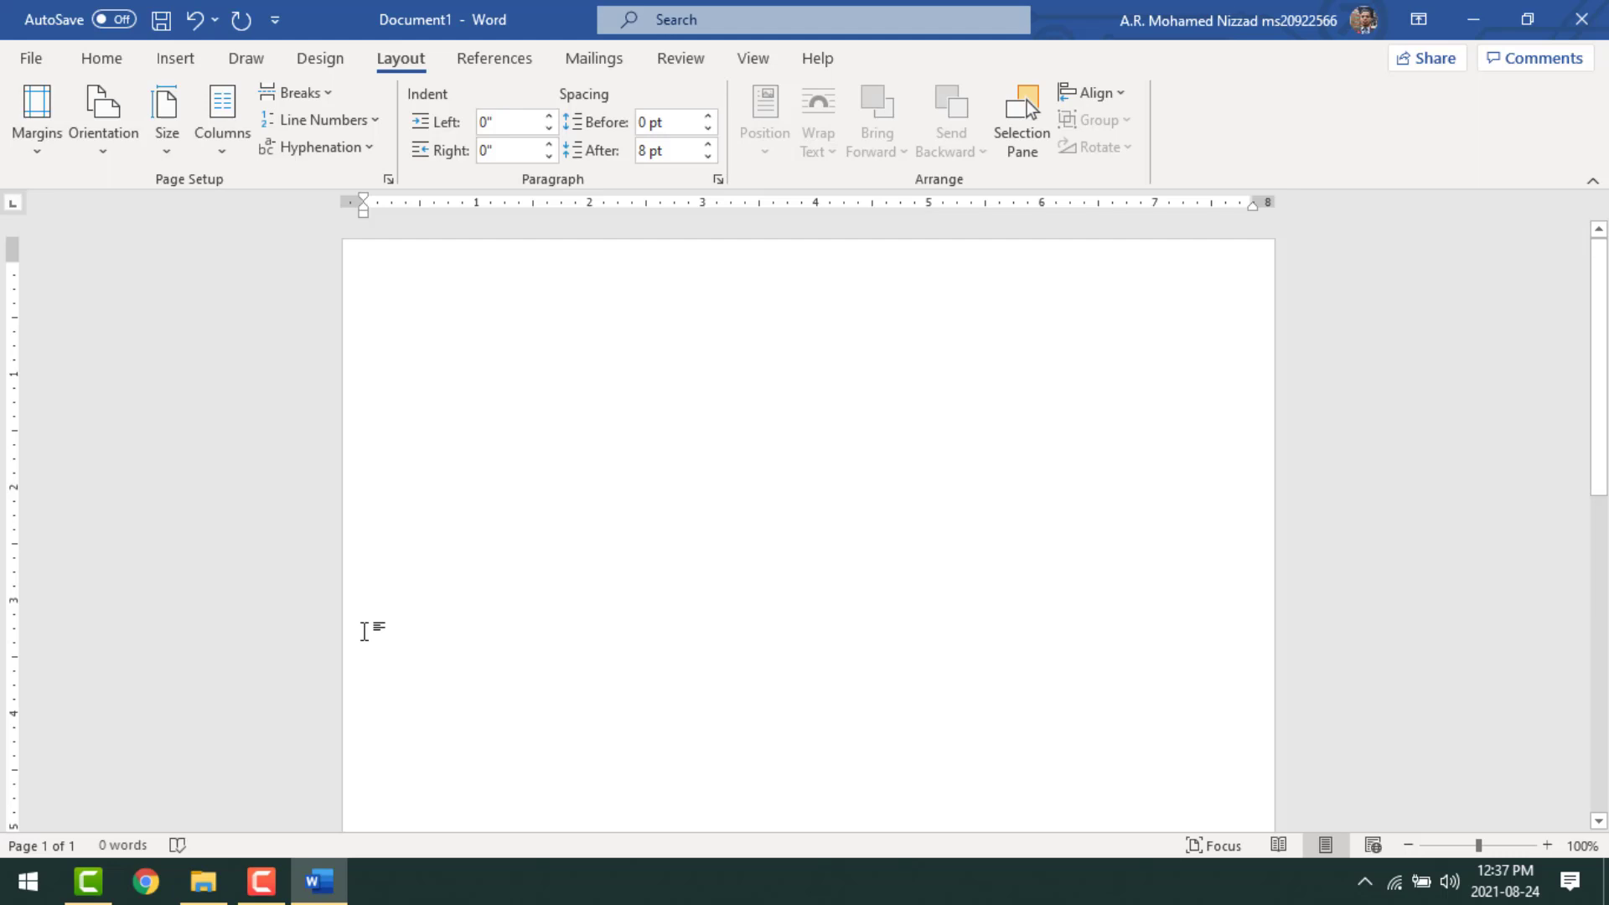
scroll(365, 631, "down", 8)
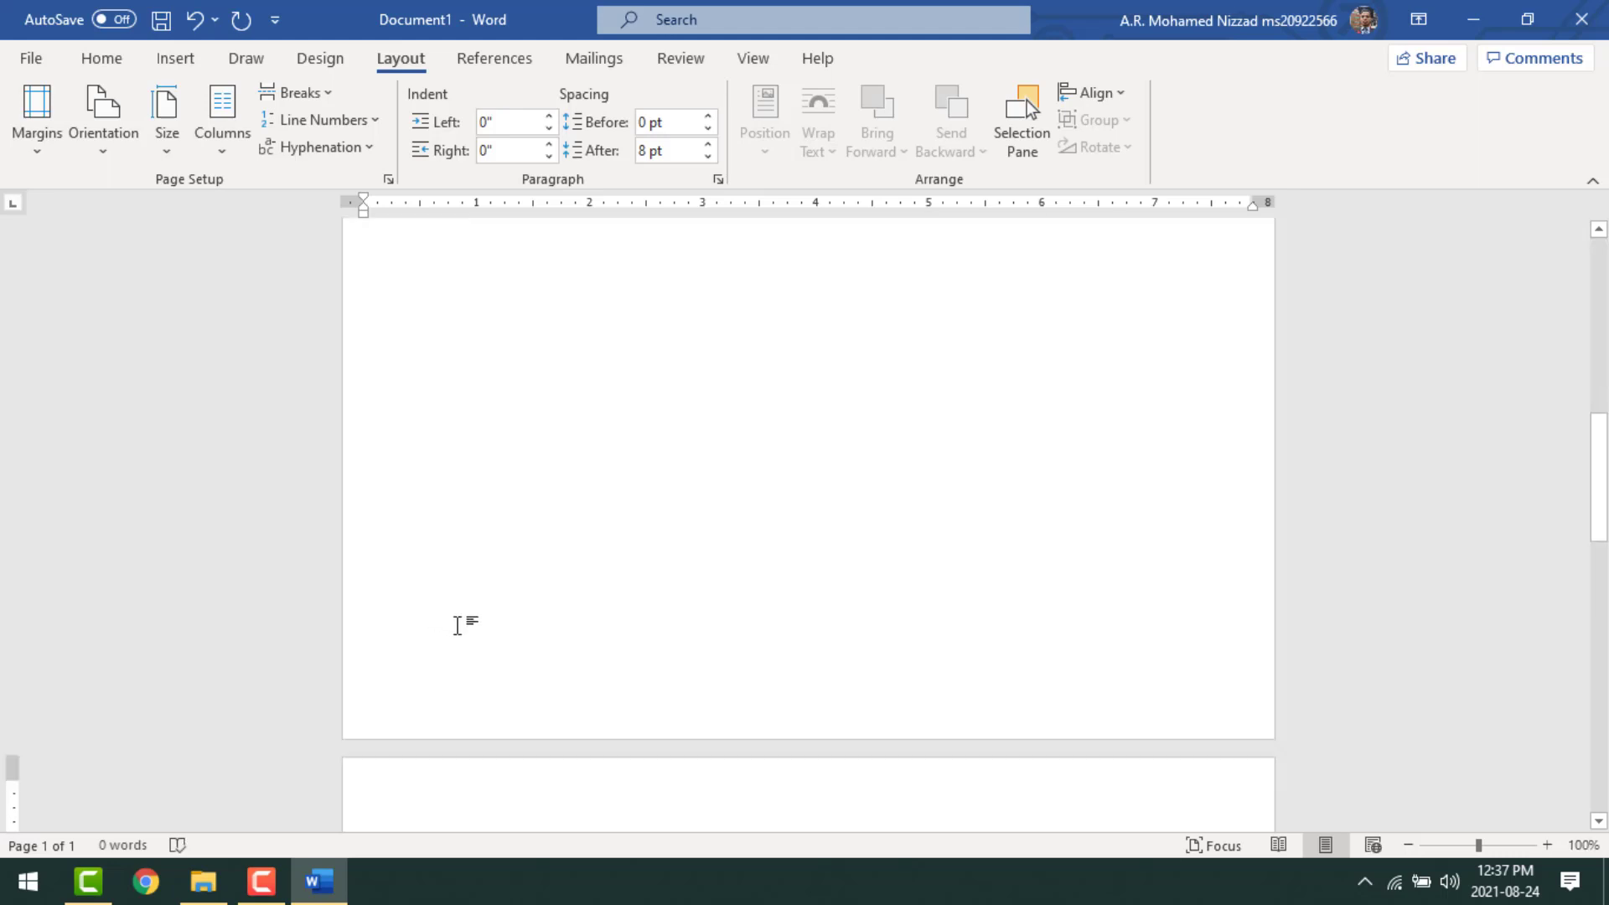
scroll(460, 621, "down", 1)
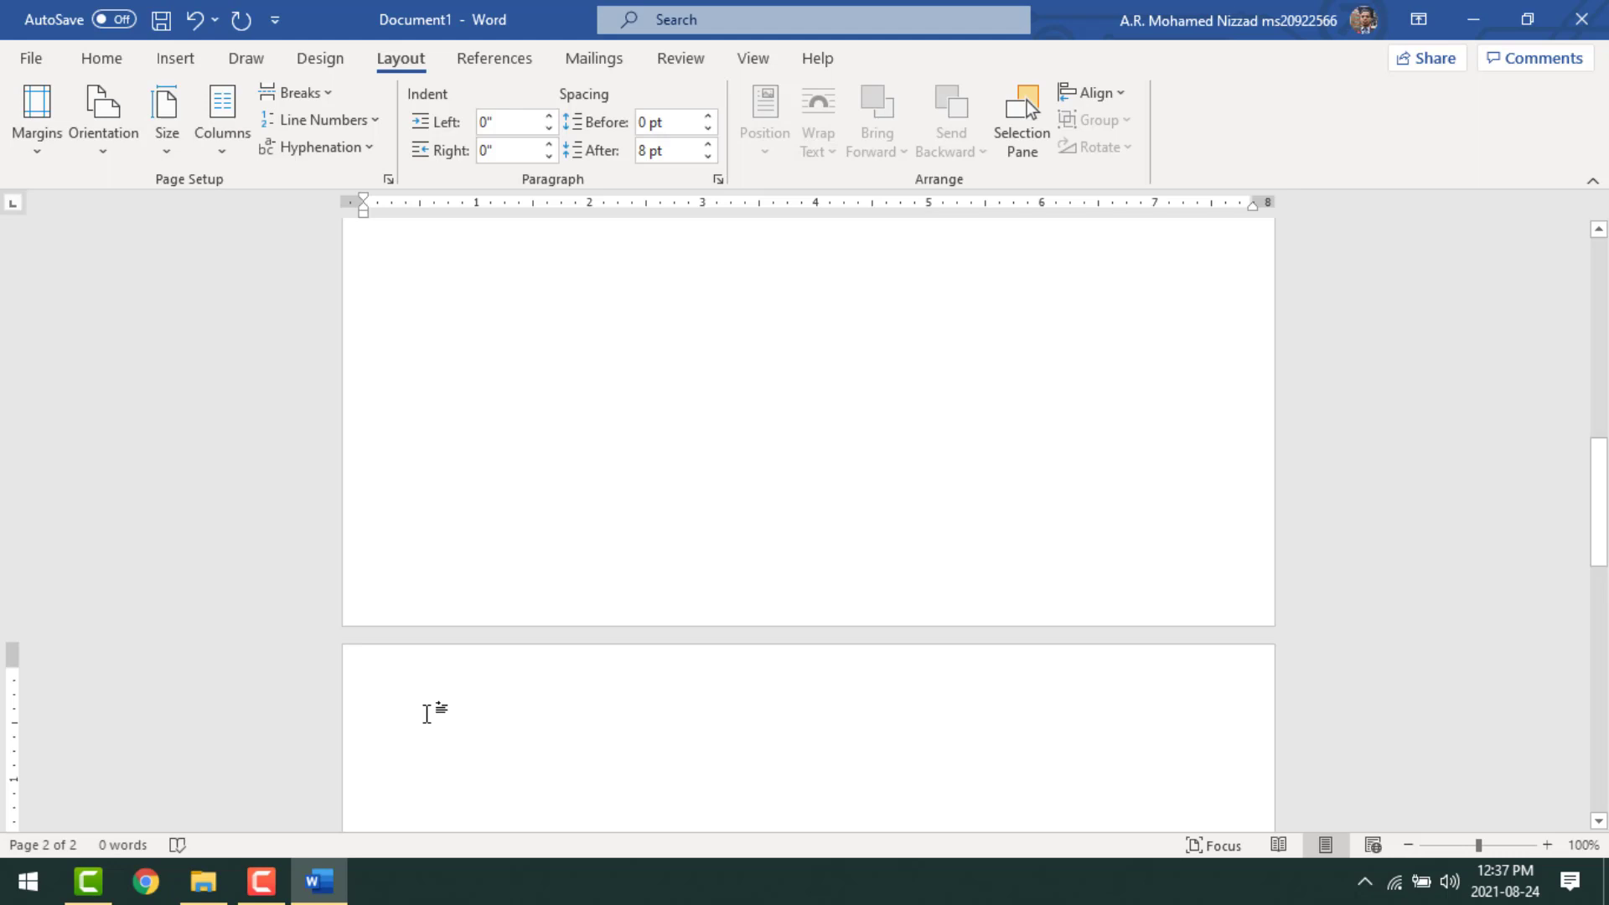
Insert Image 01 from the Images to PDF folder at the start of the document's first page
scroll(426, 713, "up", 5)
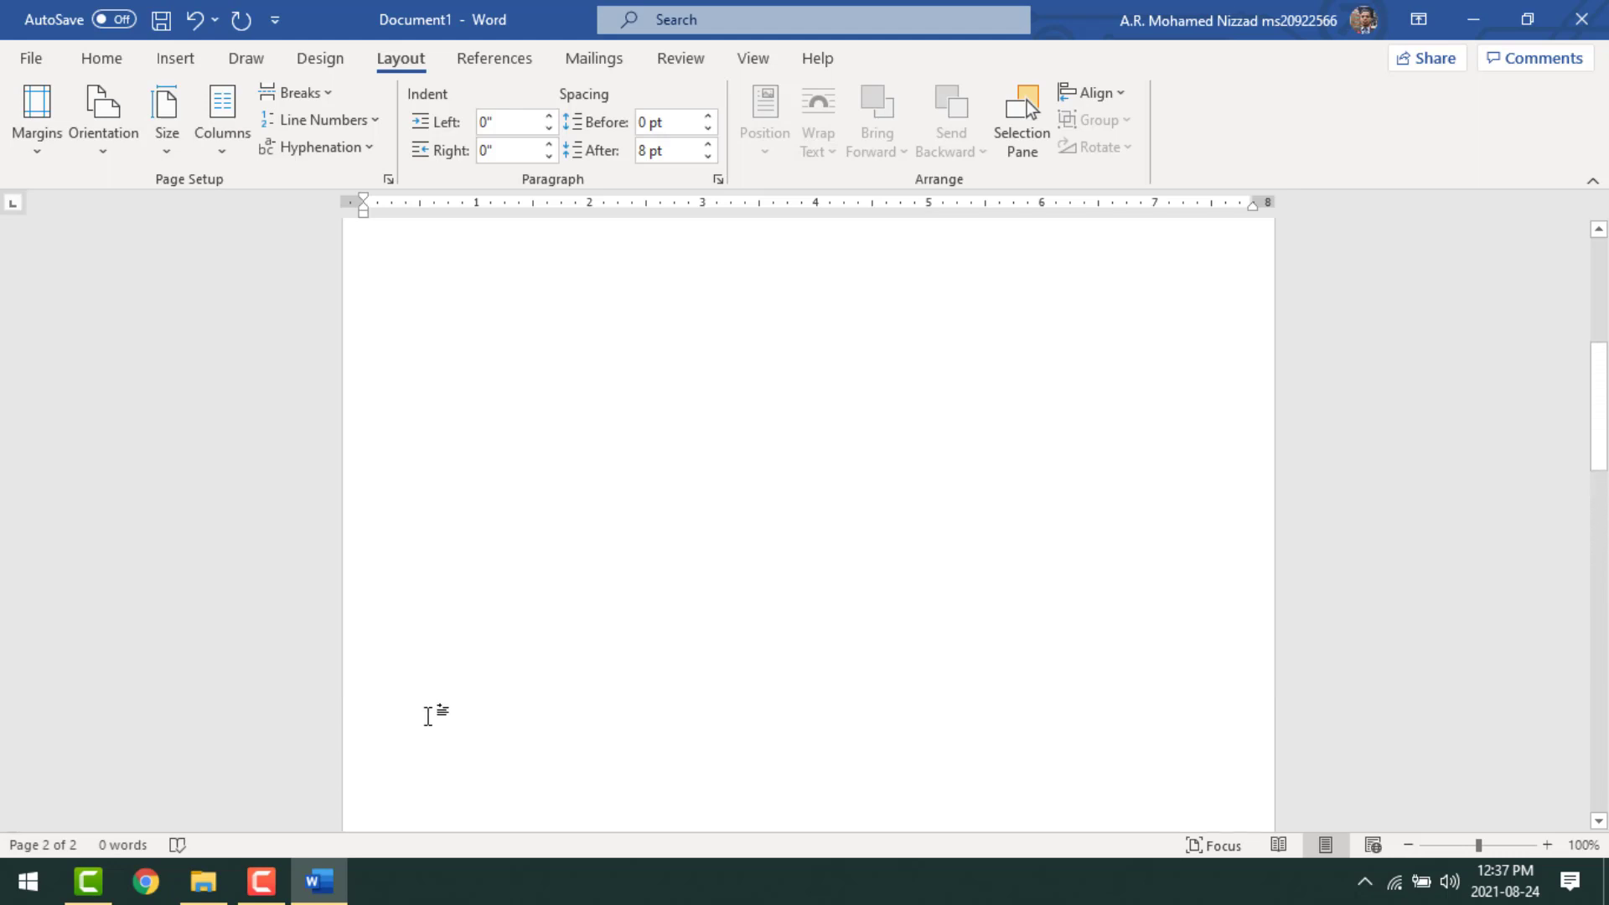
scroll(428, 671, "up", 3)
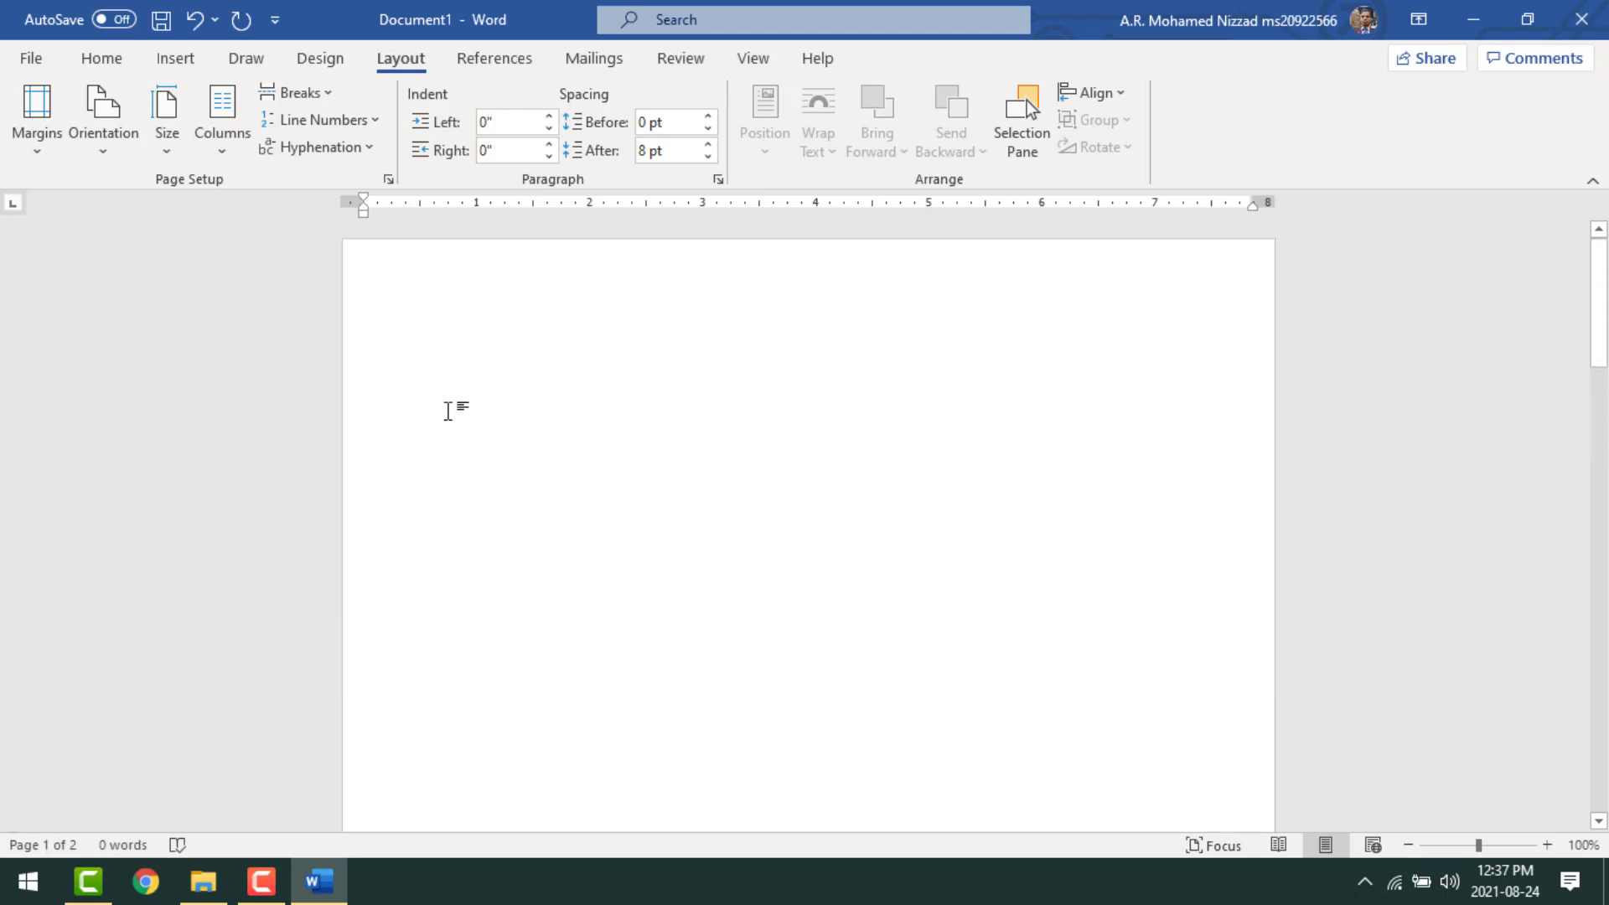
left_click(220, 884)
left_click(412, 310)
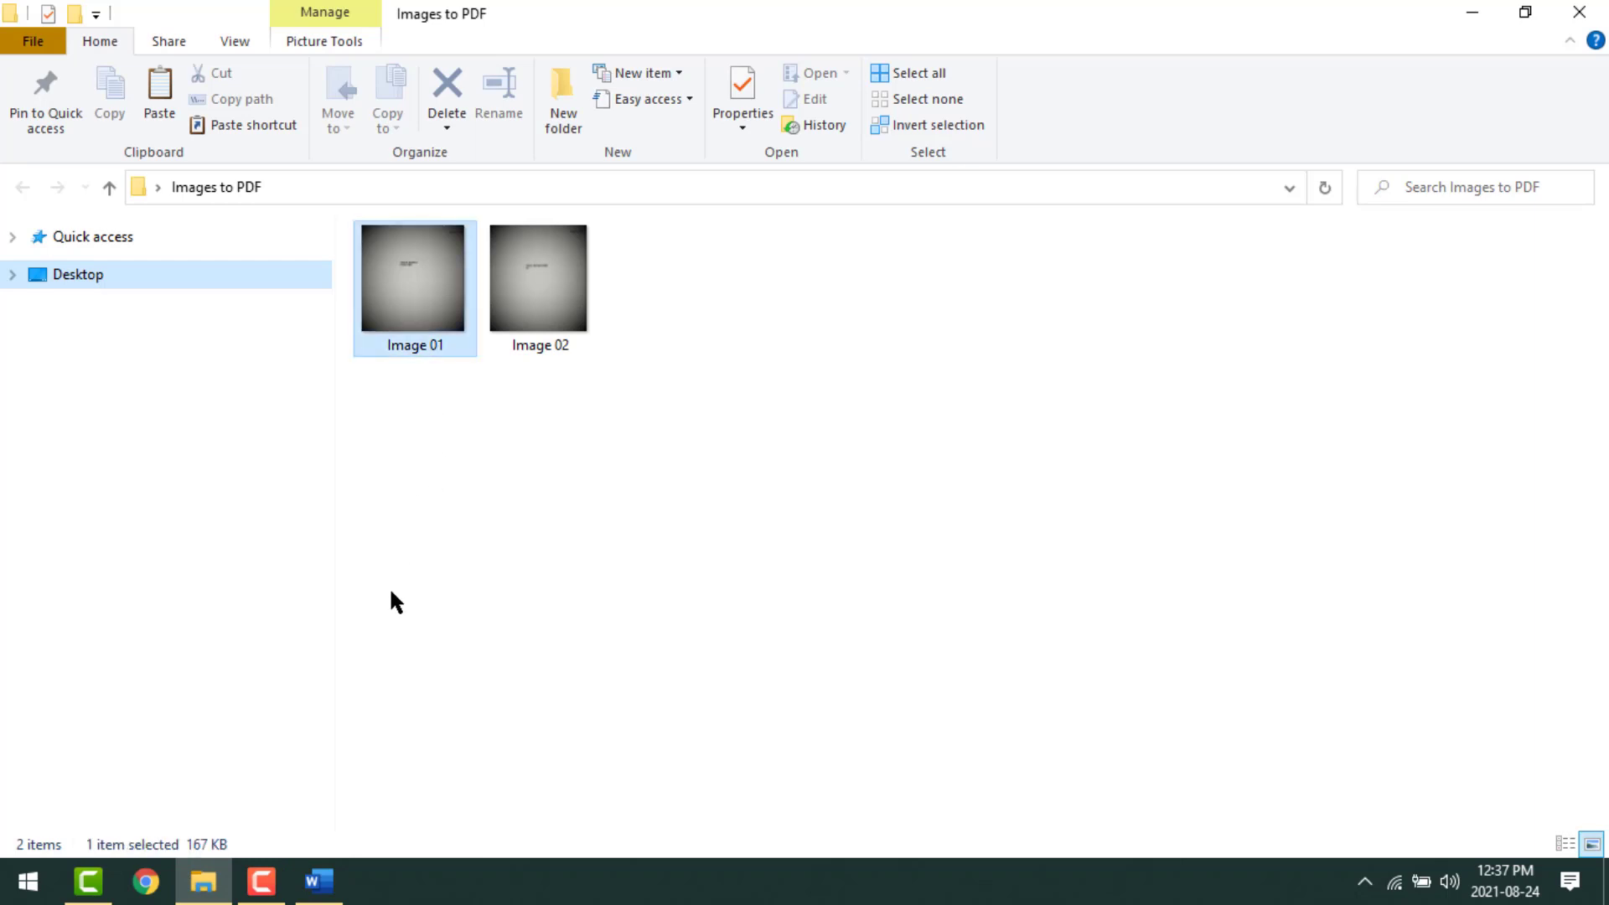
left_click_drag(391, 592, 417, 483)
left_click_drag(411, 359, 413, 358)
Stretch the picture on page 1 downwards until its lower edge almost reaches the end of the page
scroll(453, 385, "down", 2)
scroll(474, 406, "down", 6)
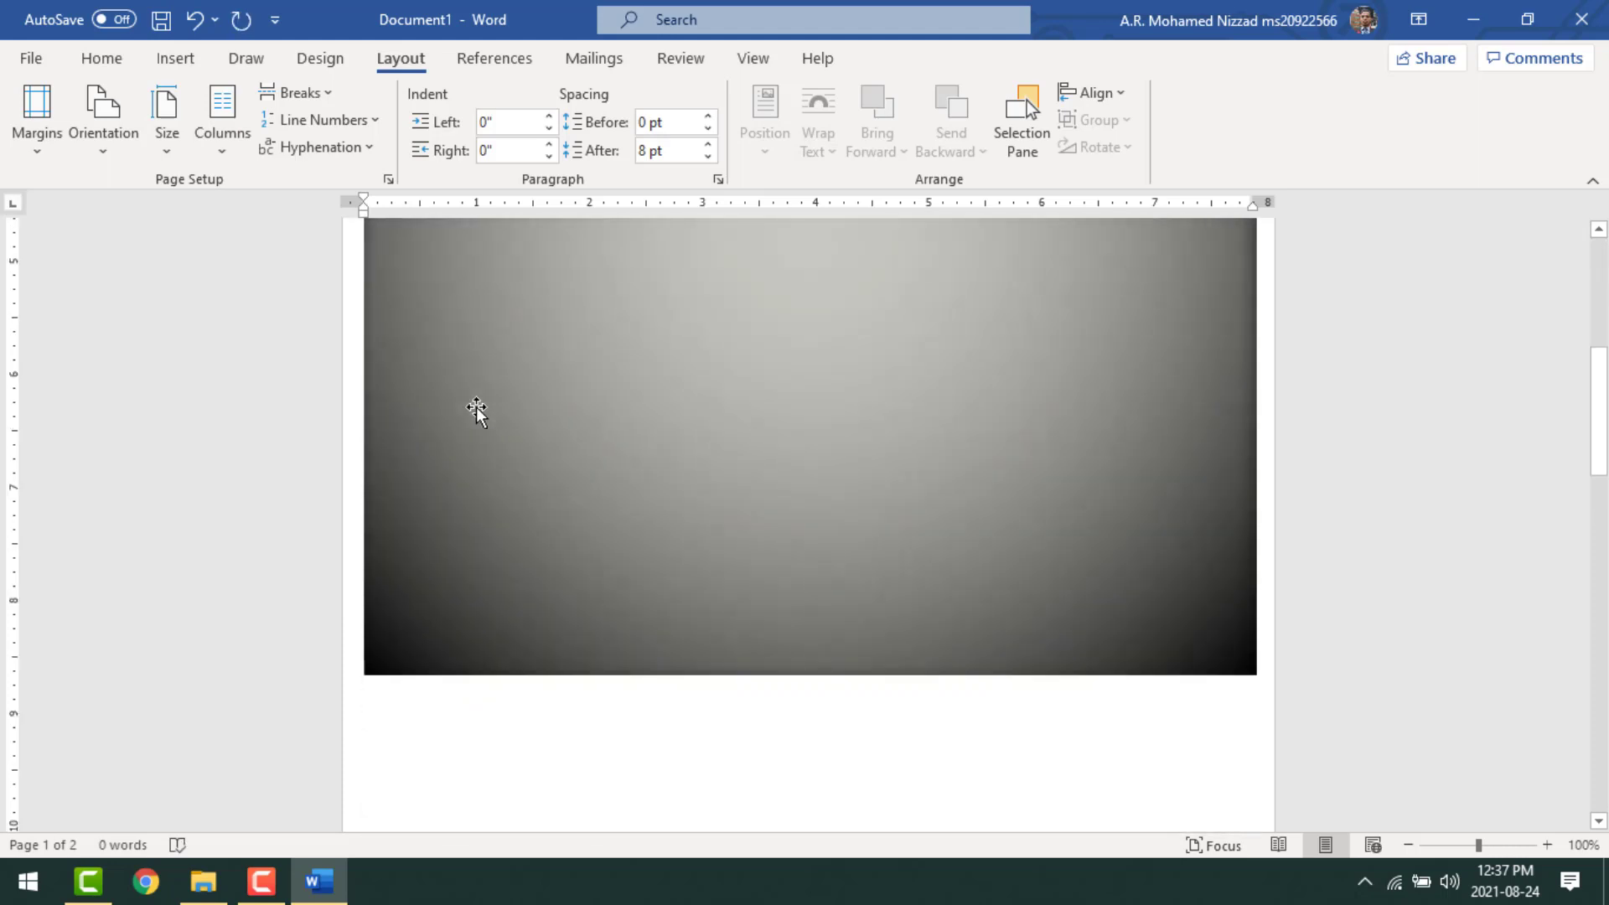
left_click(708, 433)
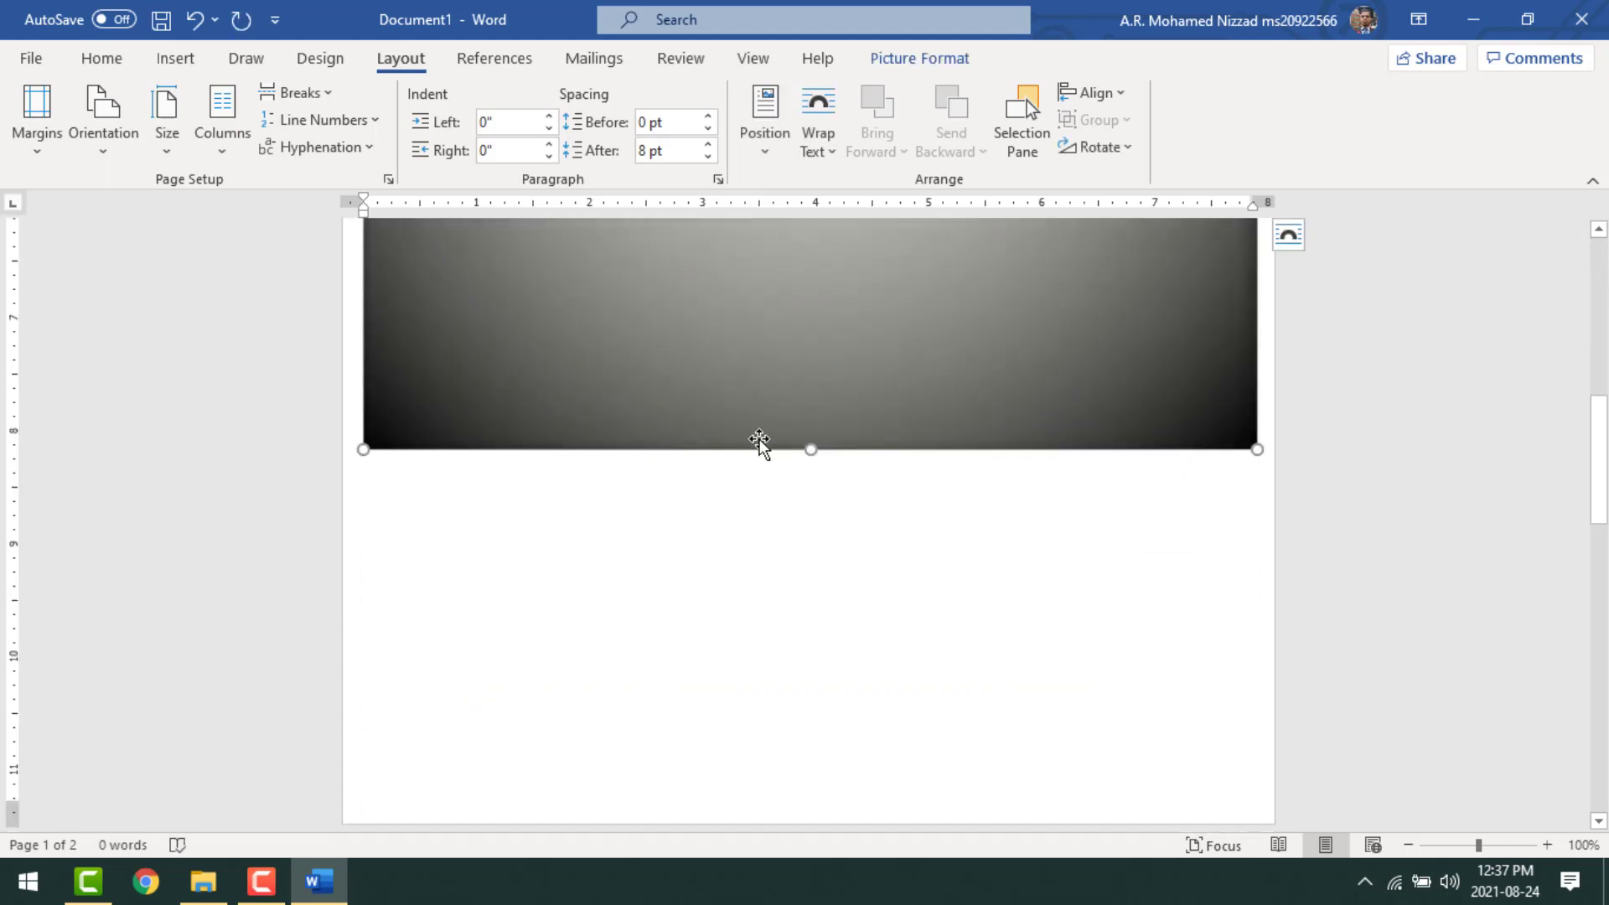
left_click_drag(810, 449, 836, 795)
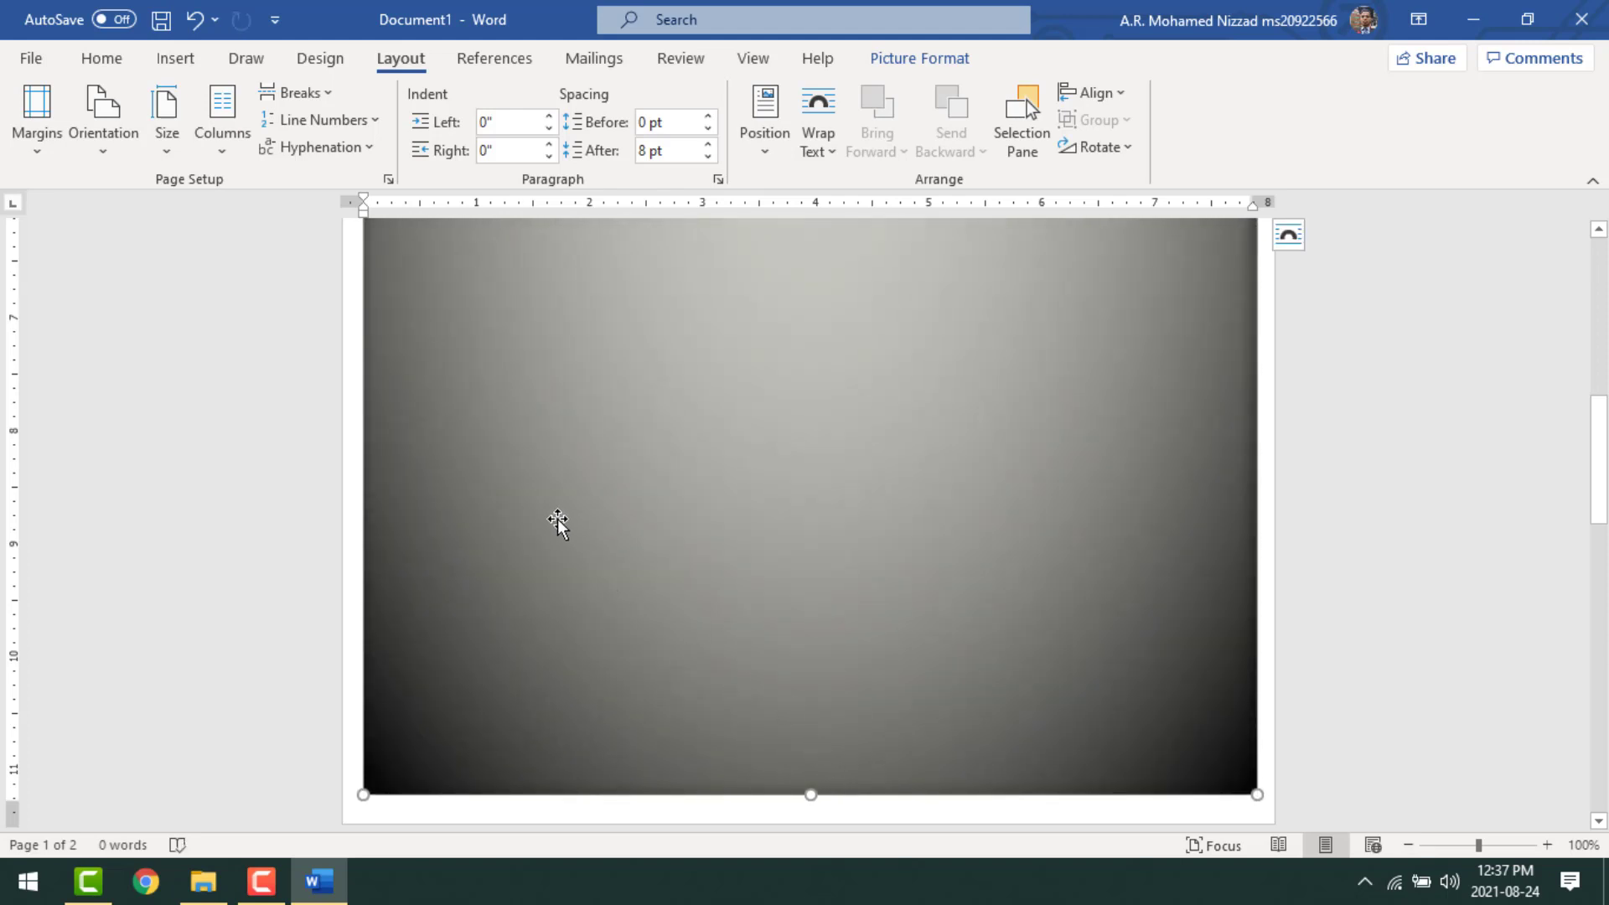
Insert Image 02 from the Images to PDF folder at the start of the empty second page
scroll(557, 519, "down", 8)
double_click(518, 388)
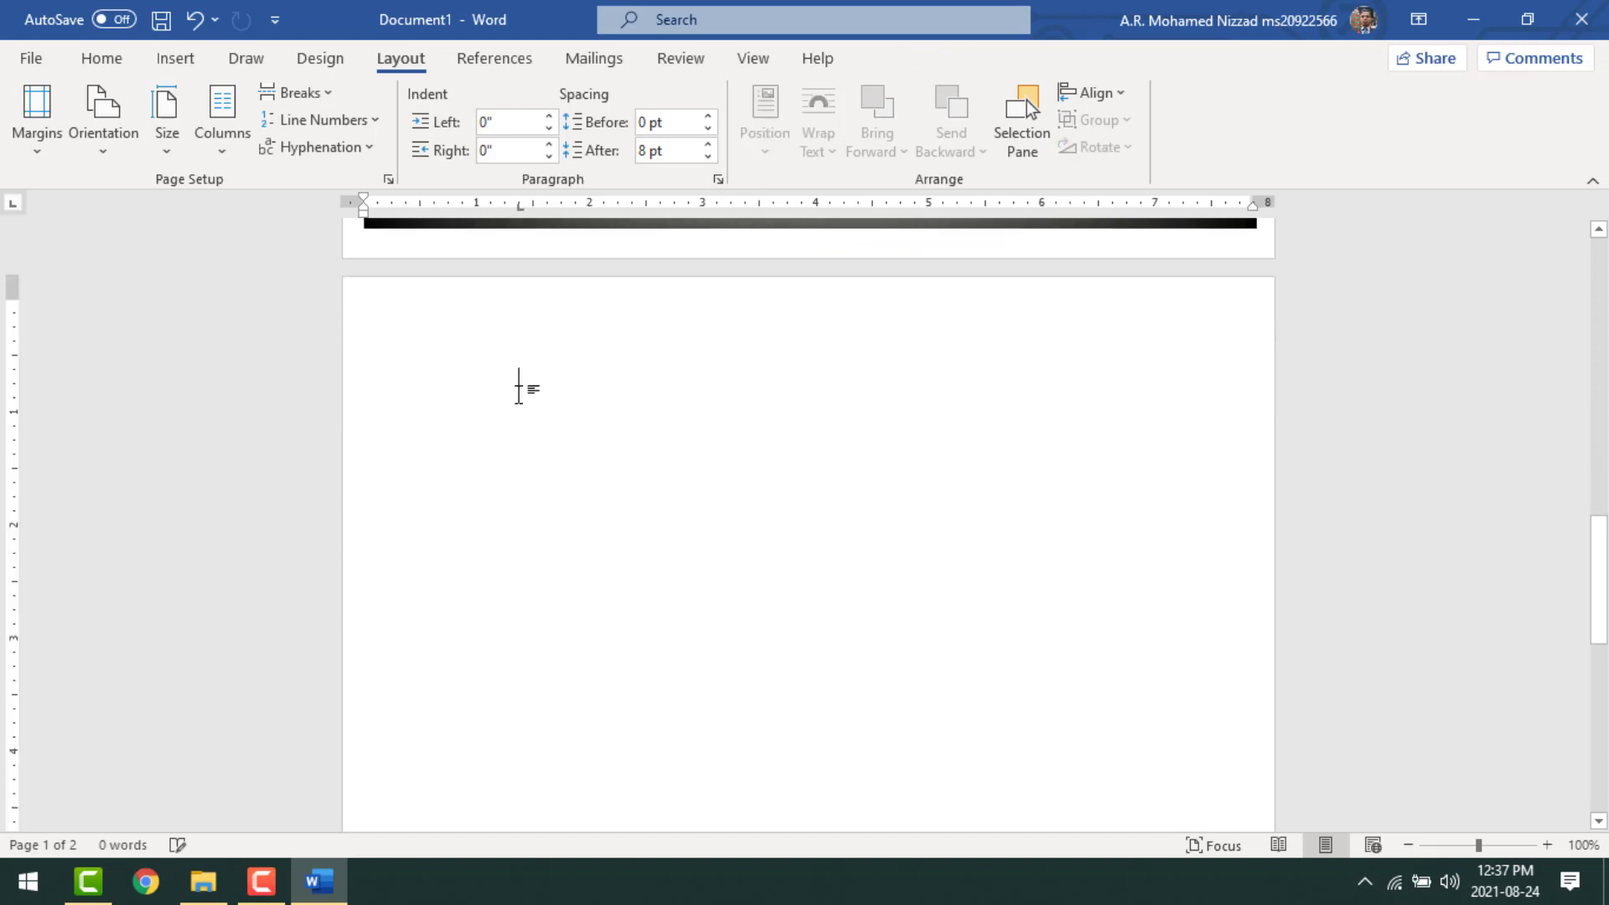
key("ctrl+z")
double_click(556, 412)
left_click(203, 891)
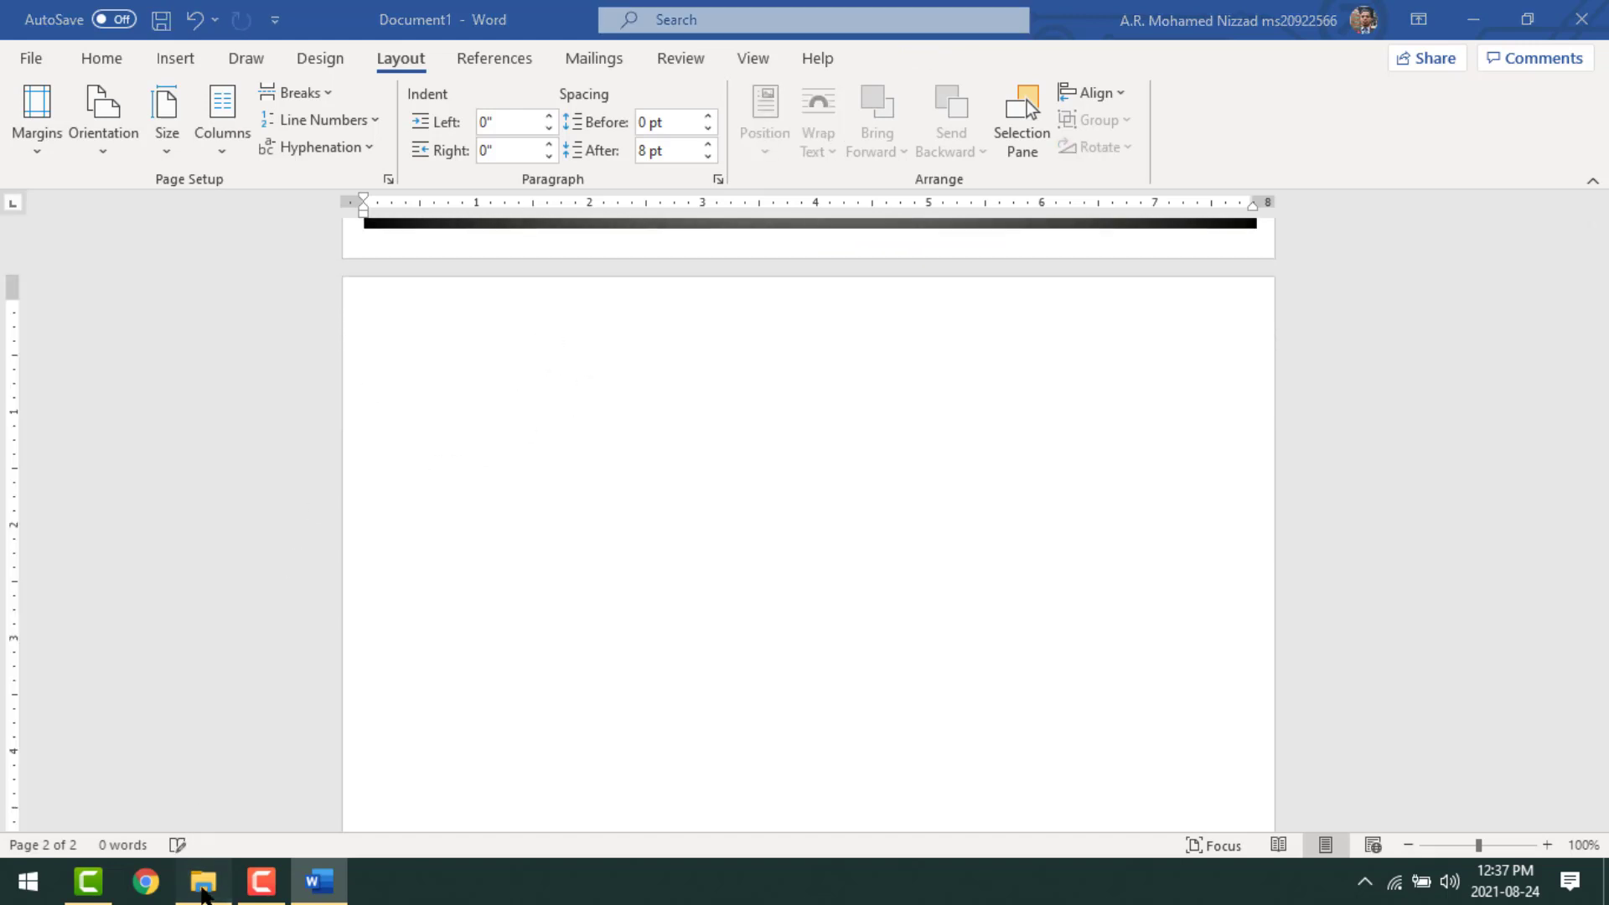
left_click_drag(510, 272, 432, 388)
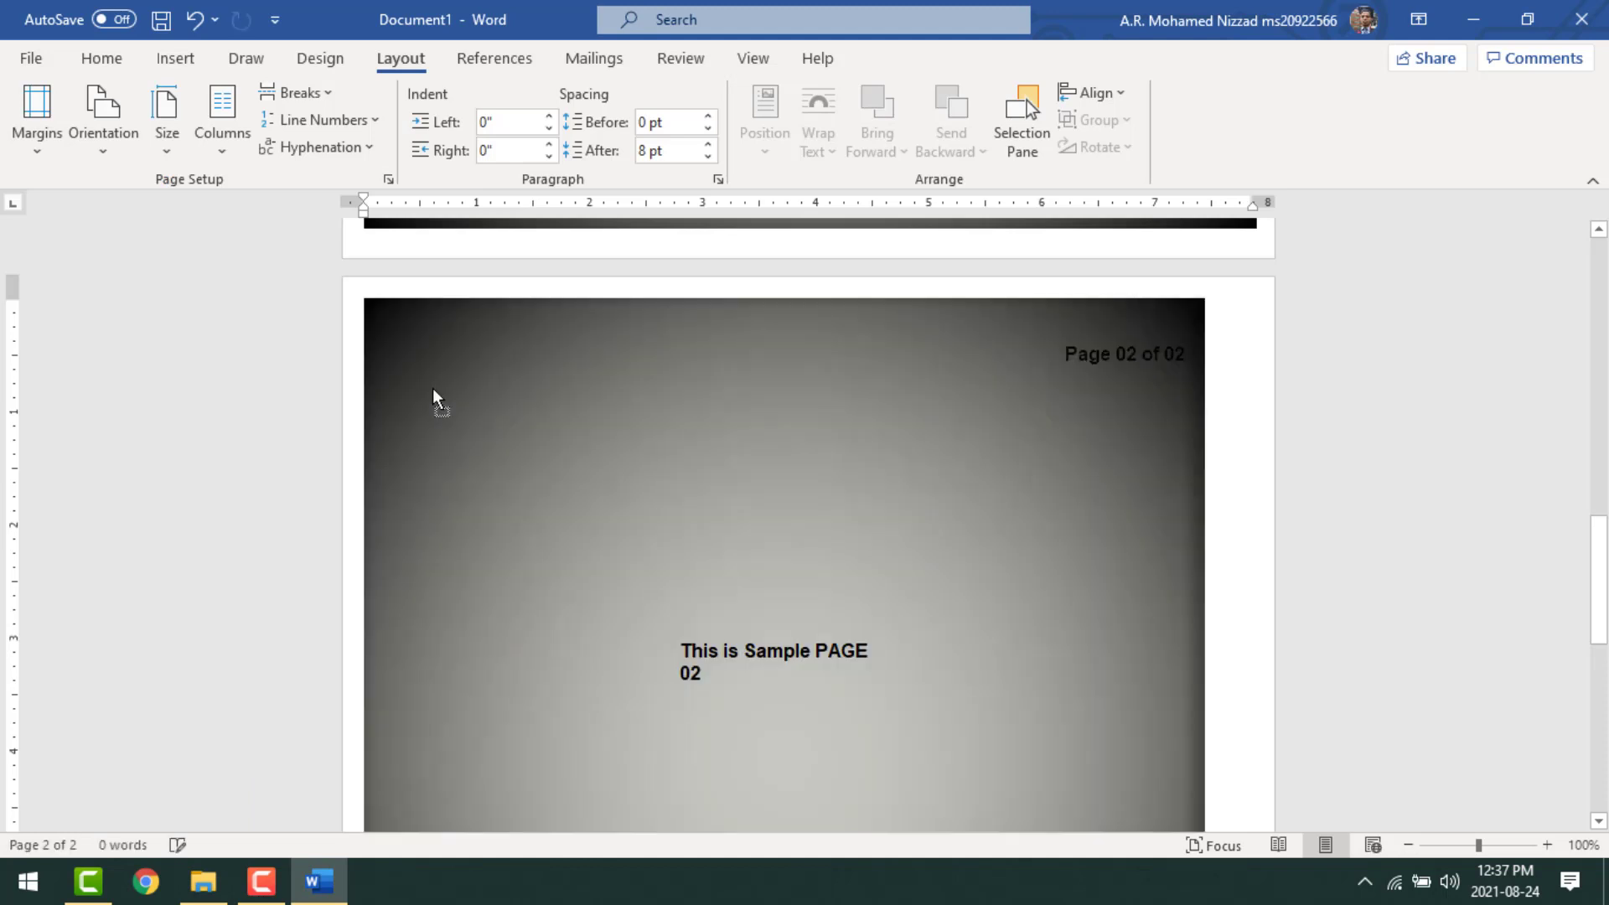
Stretch the picture on page 2 down to near the page's lower margin and widen it towards the right margin
scroll(550, 426, "down", 9)
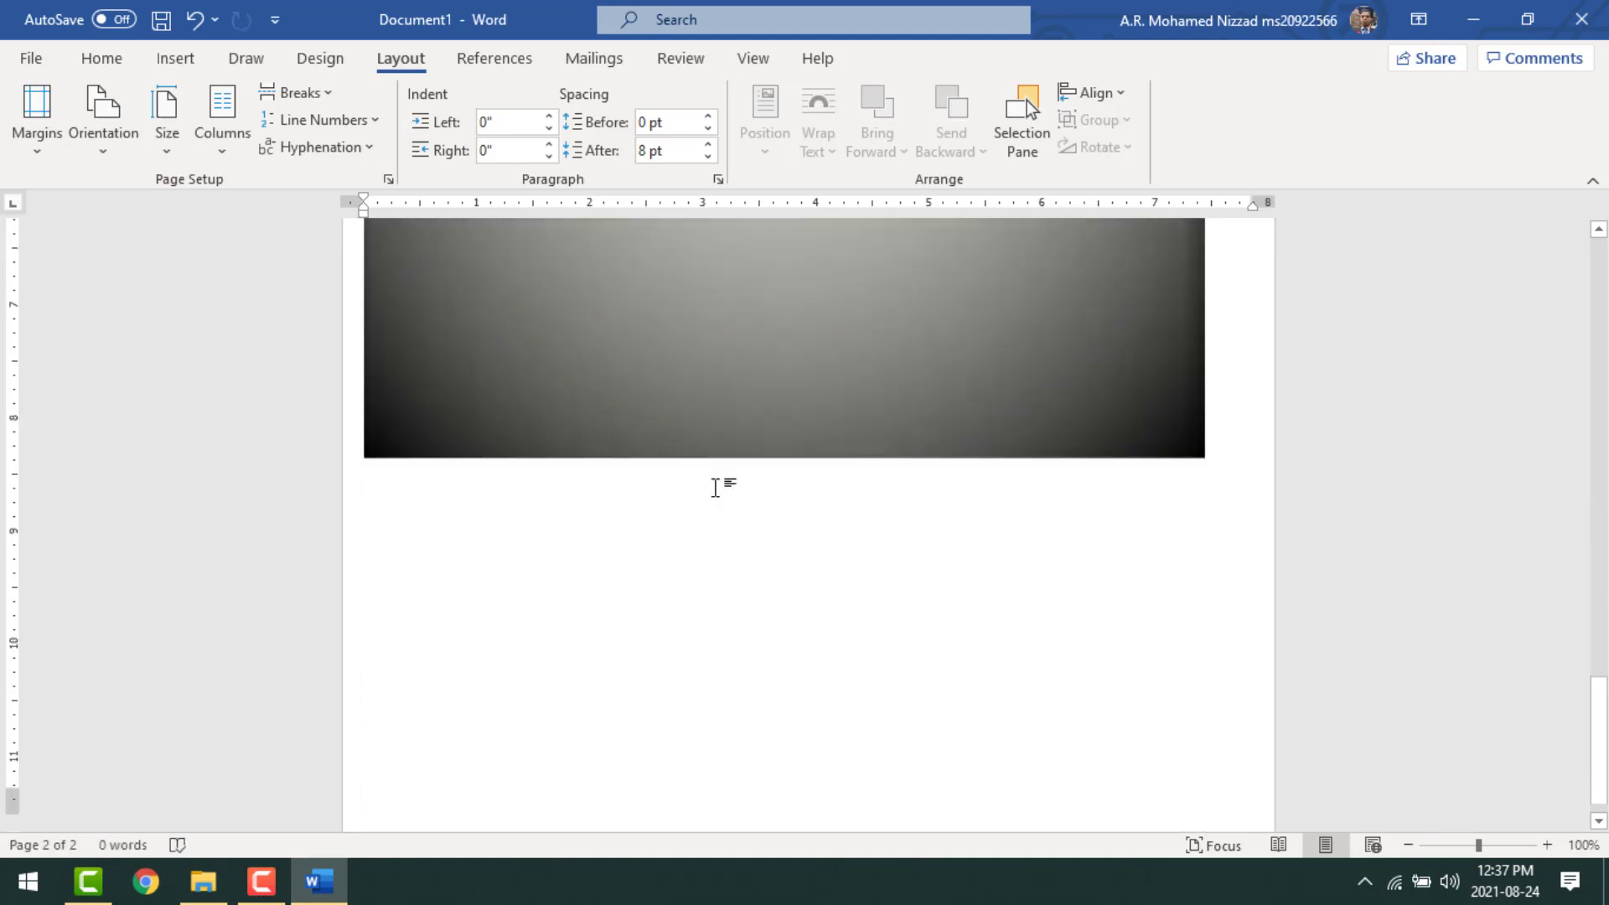
left_click(781, 423)
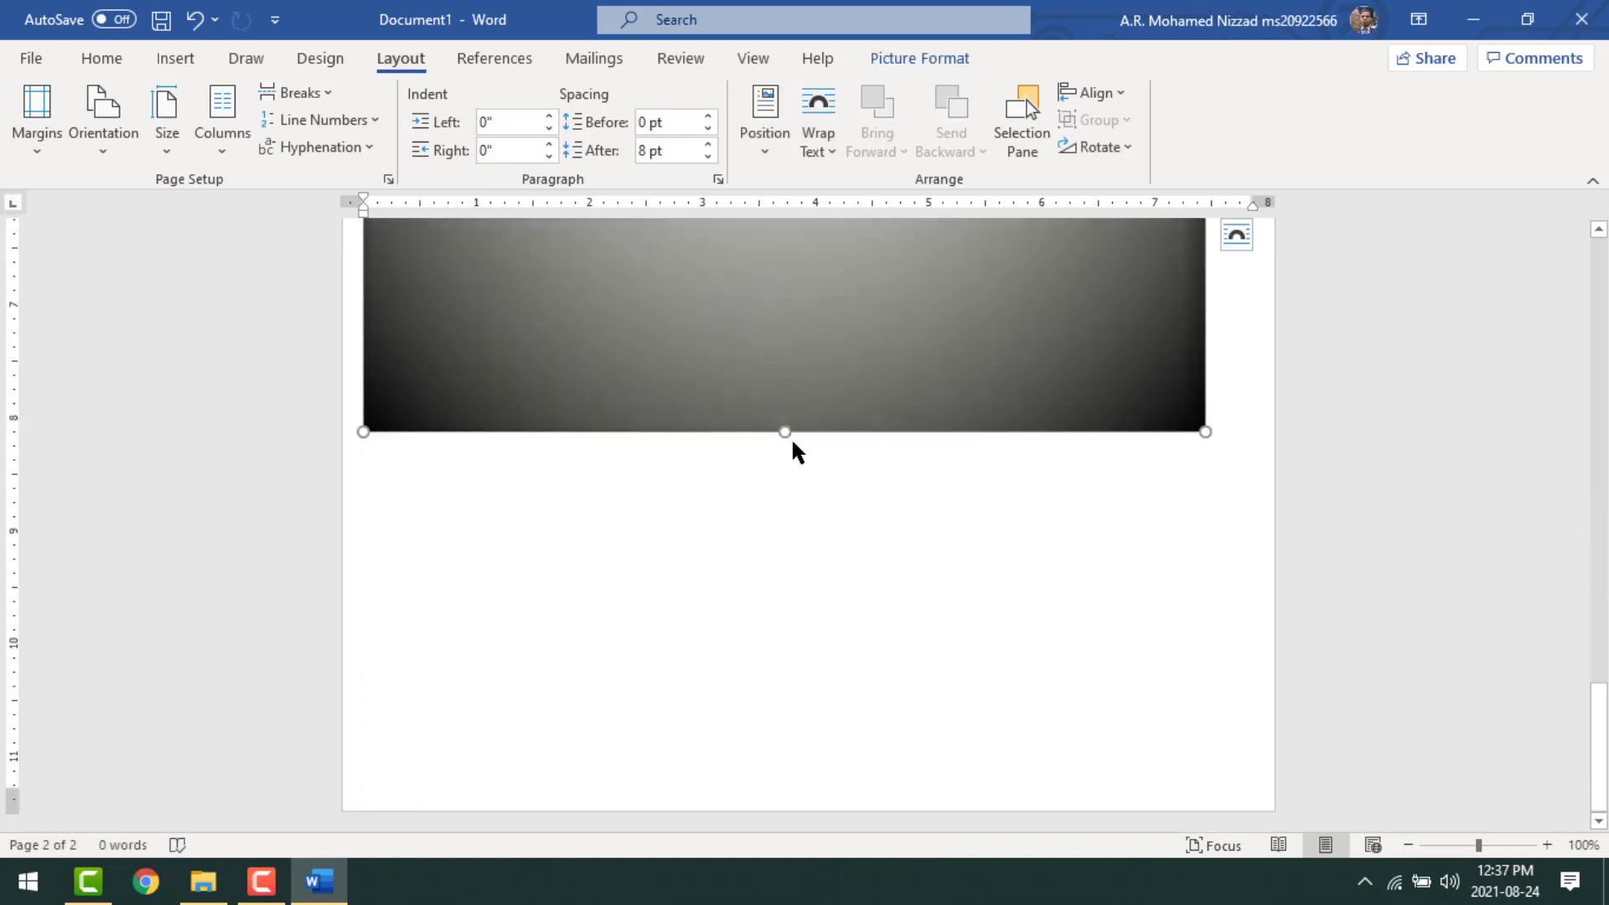
left_click_drag(787, 433, 839, 773)
scroll(965, 634, "up", 1)
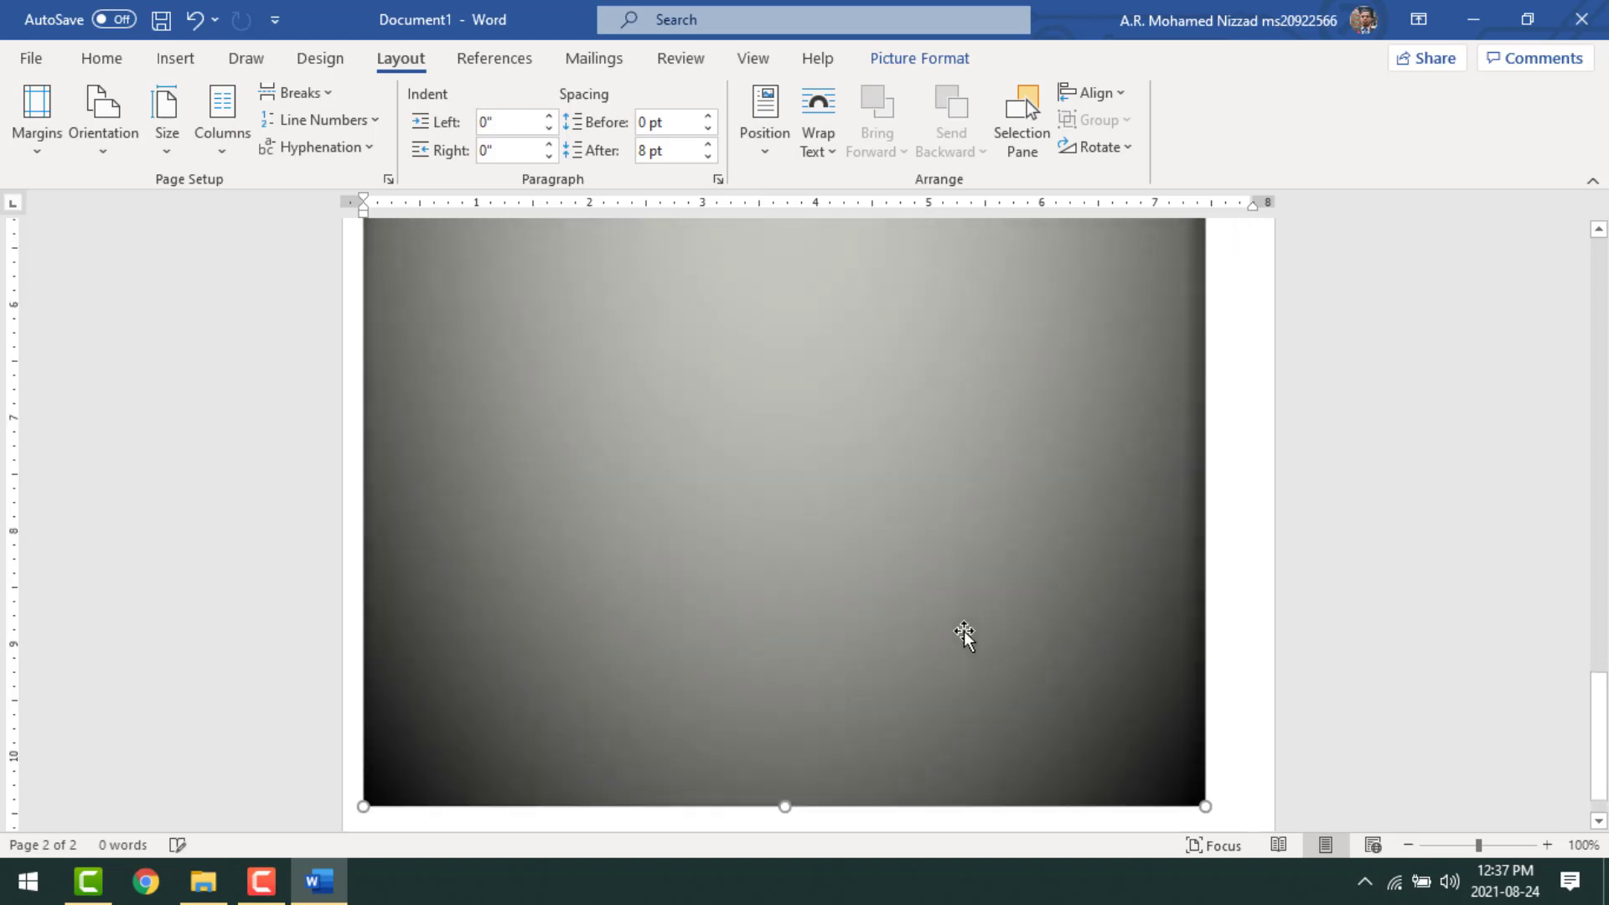
scroll(965, 634, "up", 2)
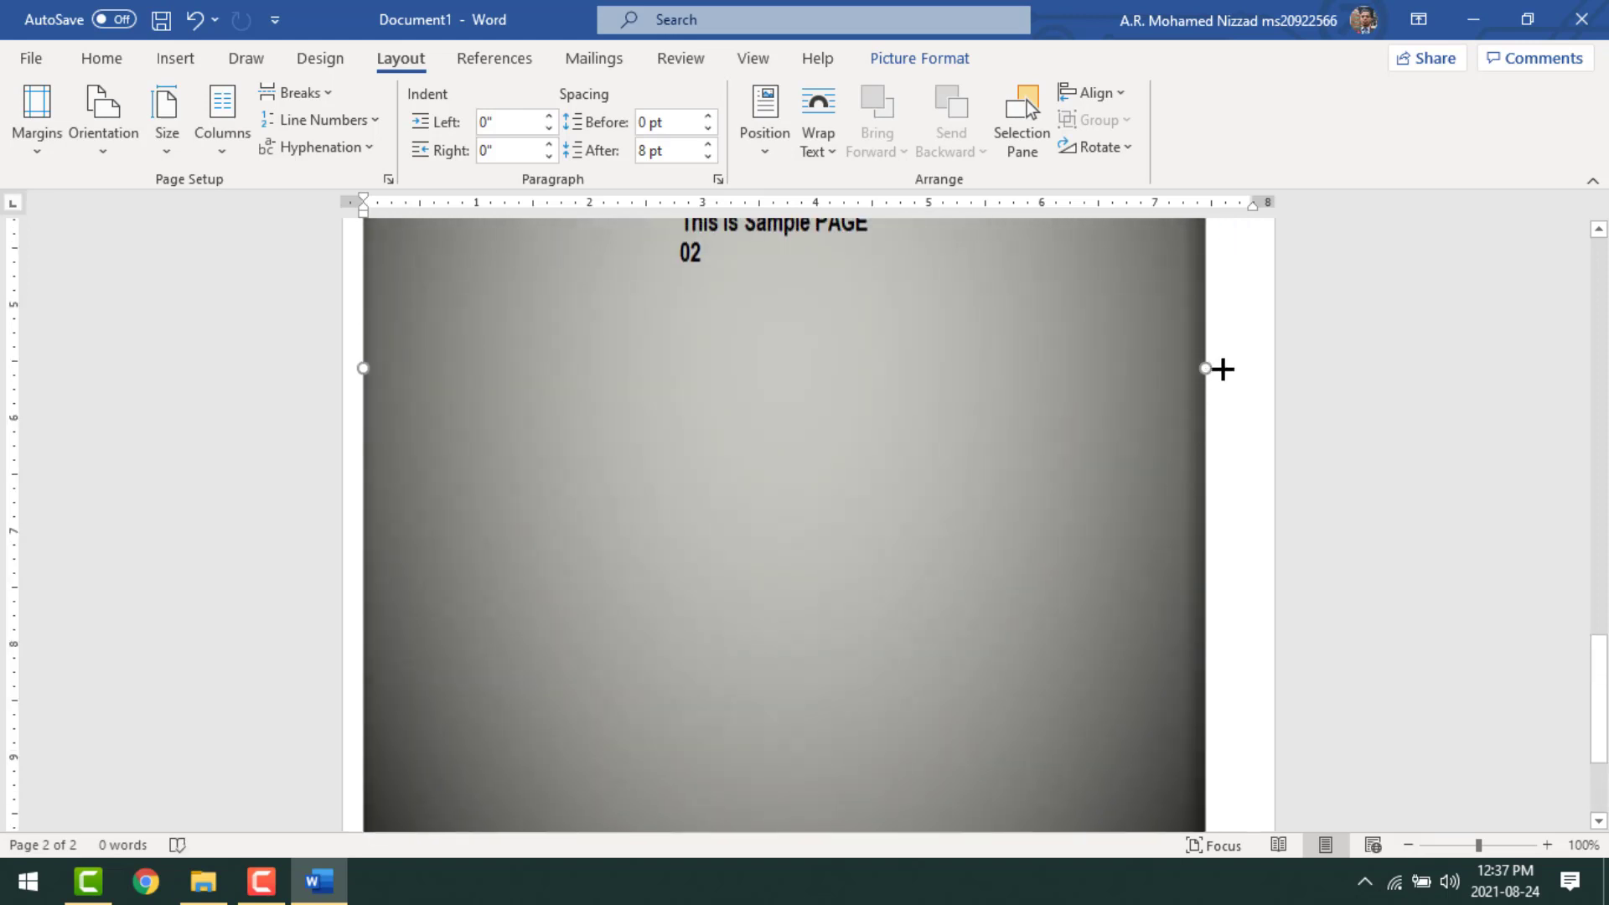
left_click_drag(1221, 368, 1241, 365)
scroll(375, 544, "down", 3)
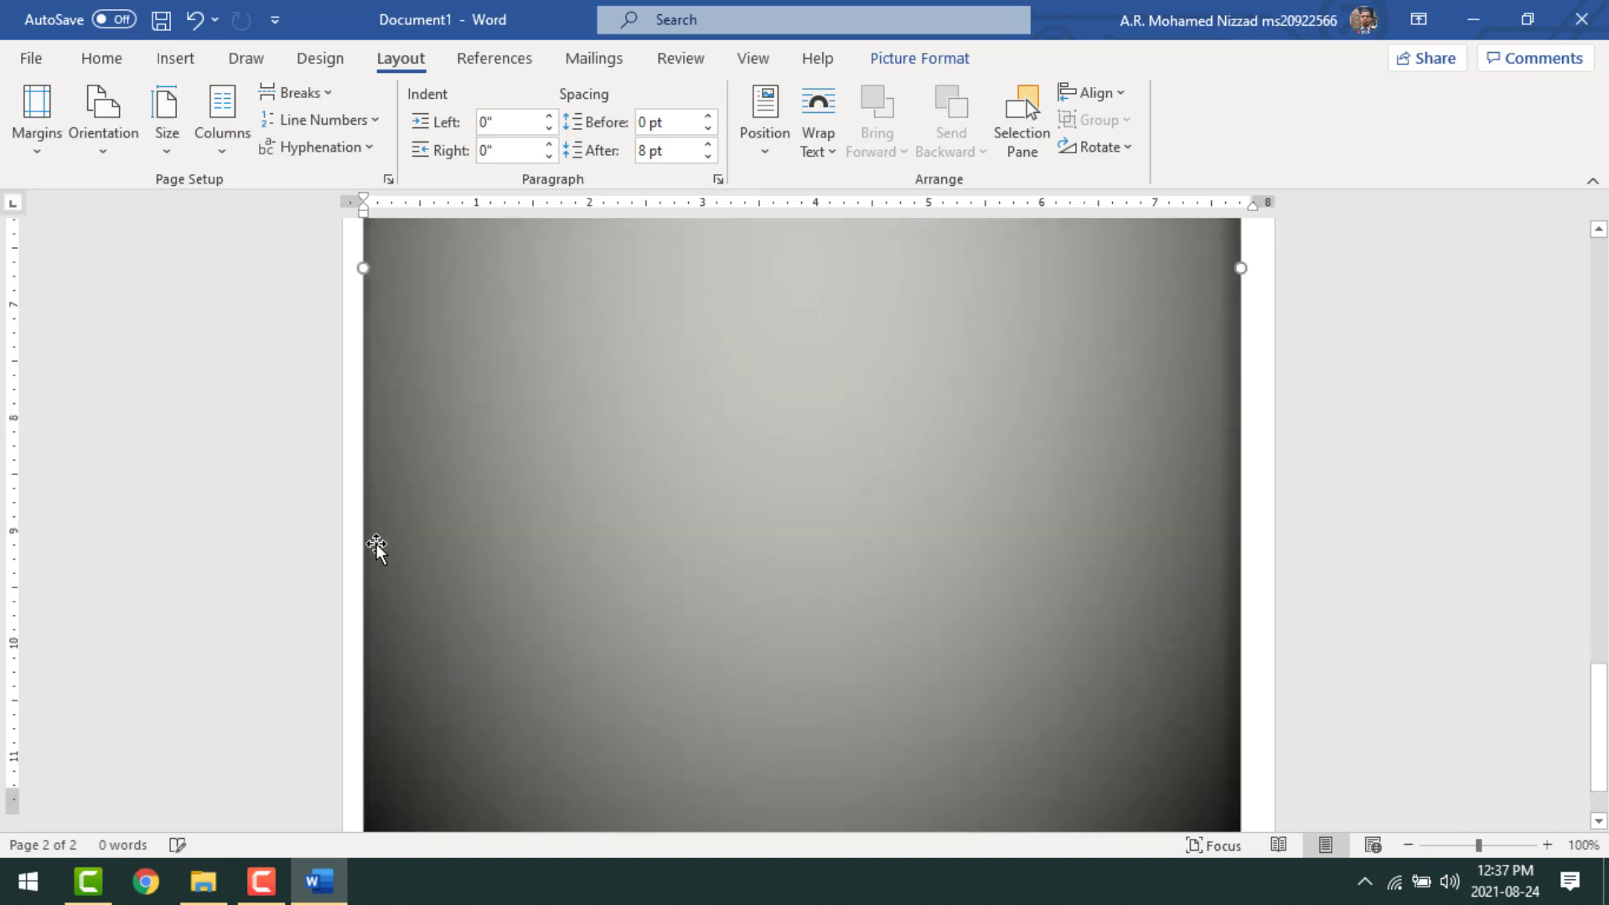
scroll(376, 545, "down", 2)
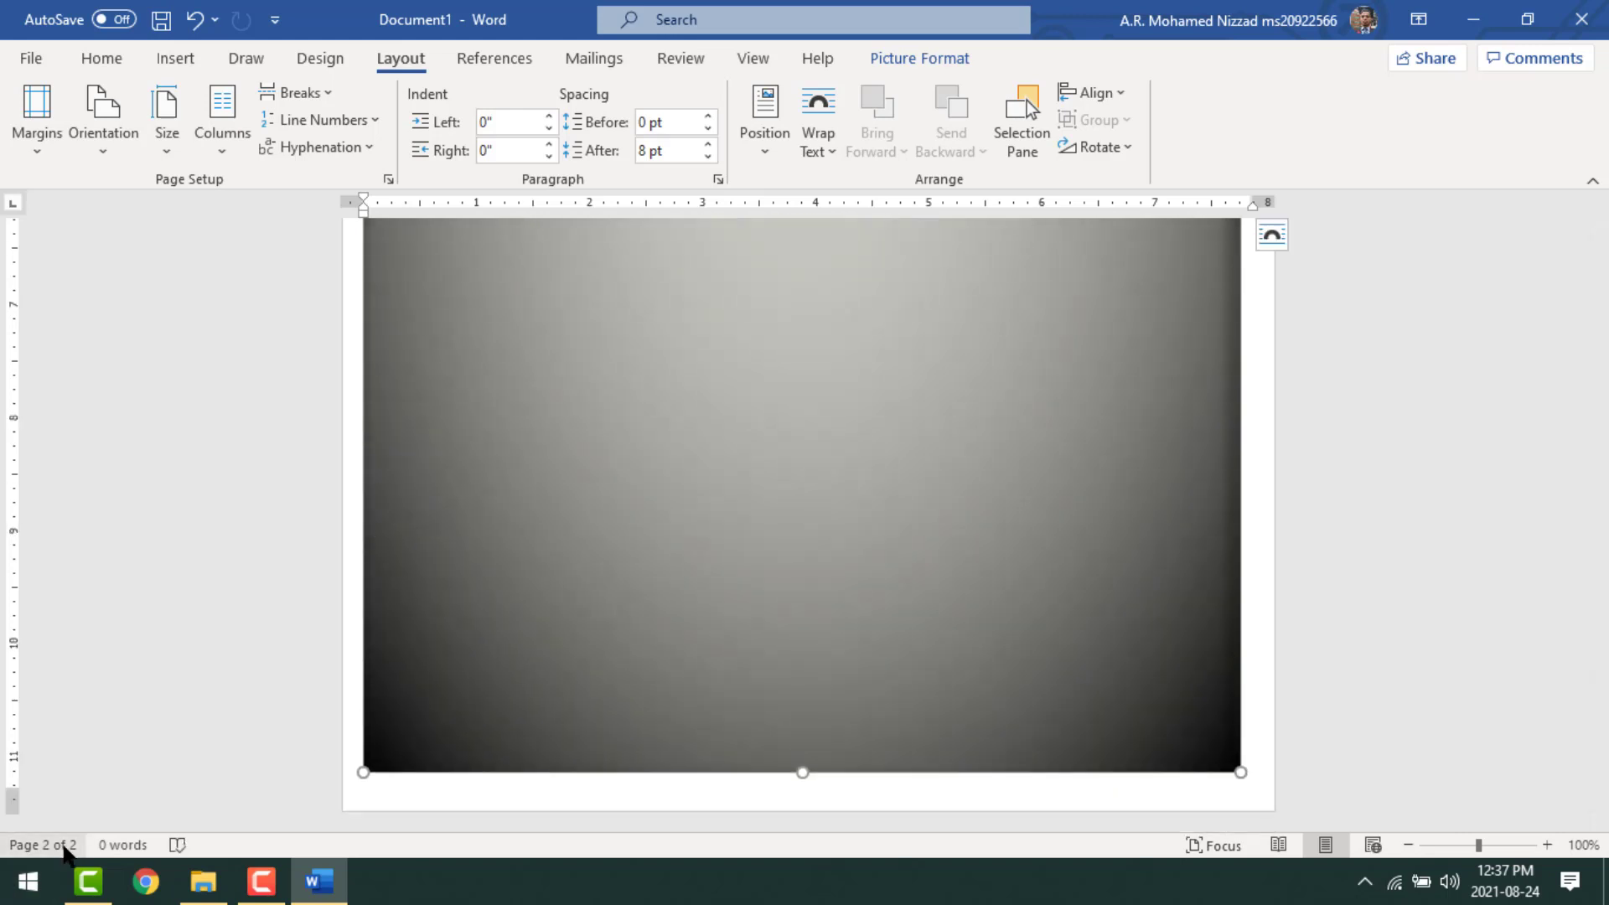
Save the document to the Desktop in PDF (*.pdf) format under the name "Exam Paper - Index No"
scroll(526, 689, "up", 15)
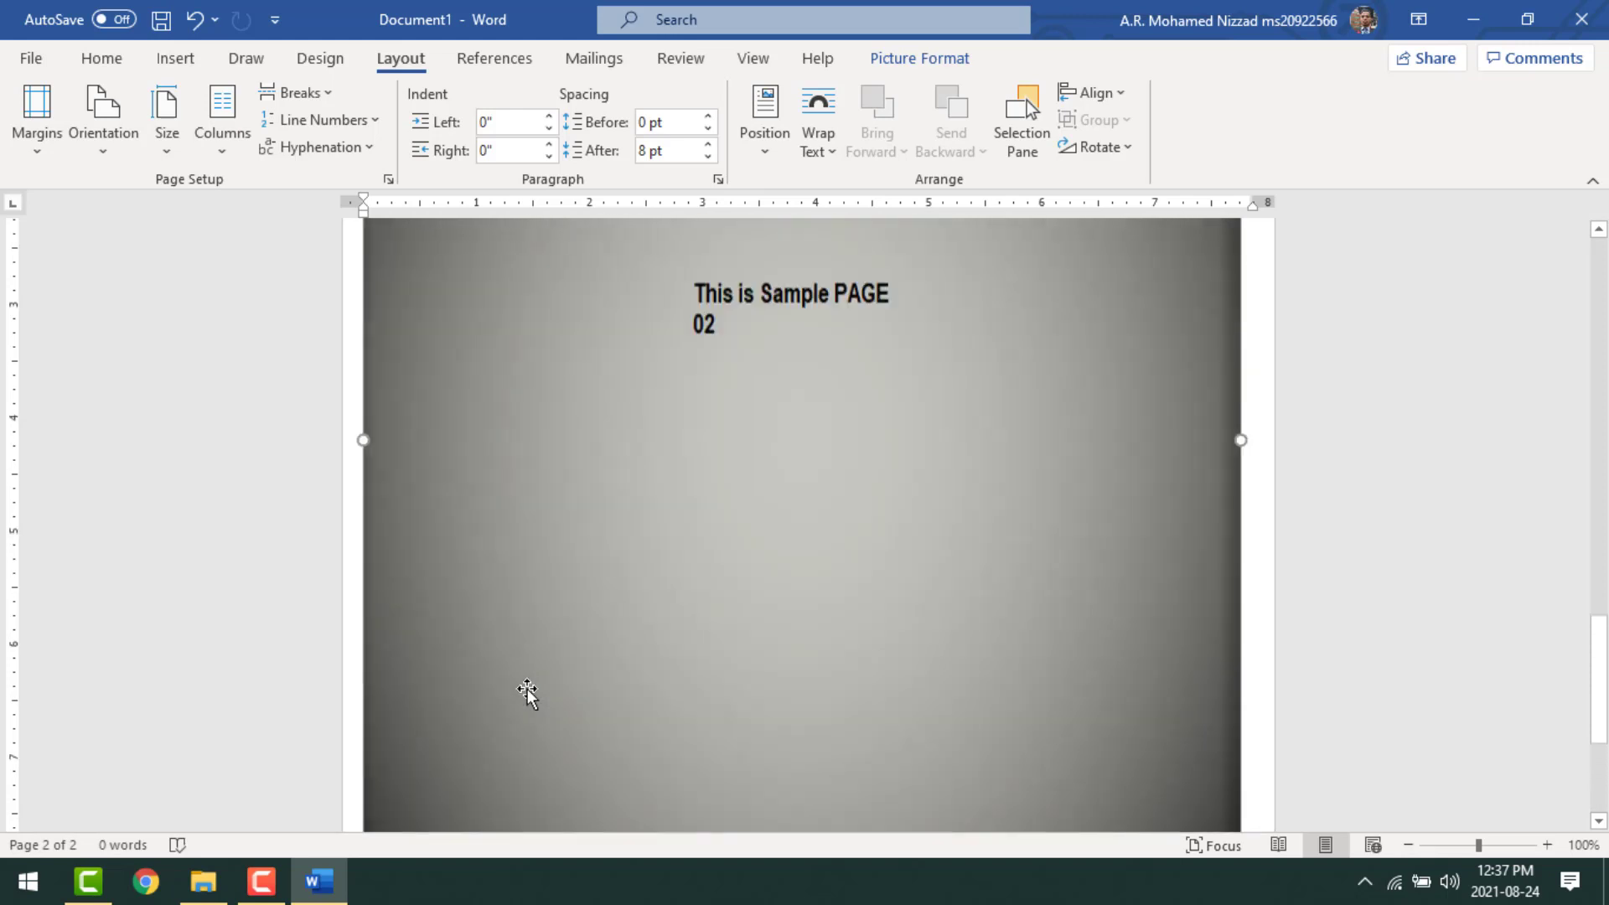
scroll(526, 689, "up", 10)
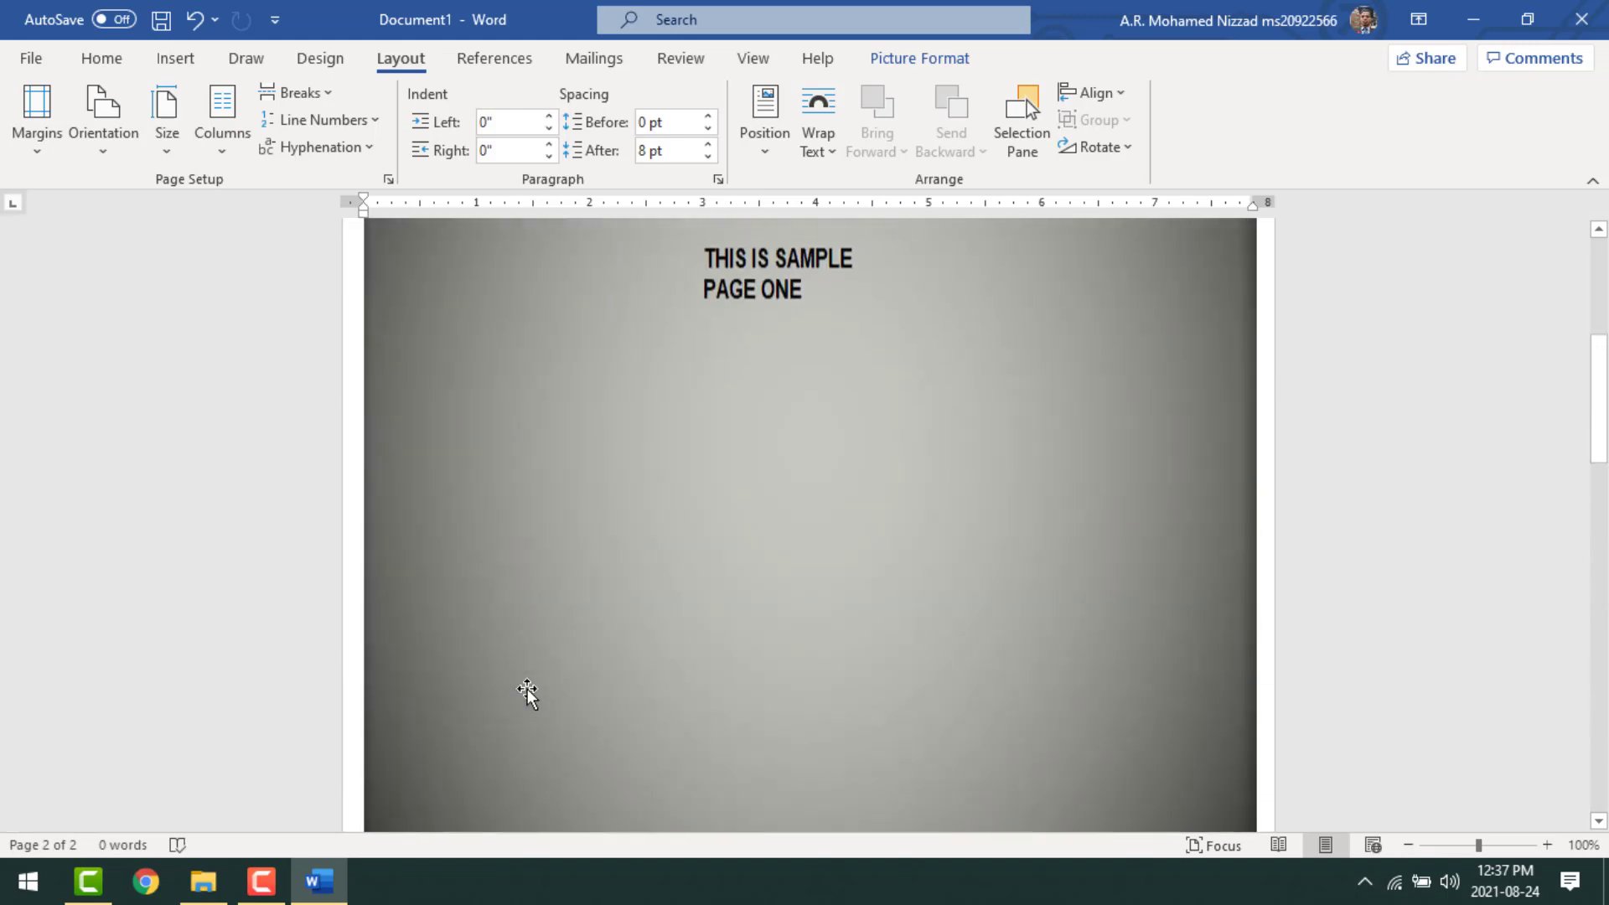
scroll(528, 679, "up", 3)
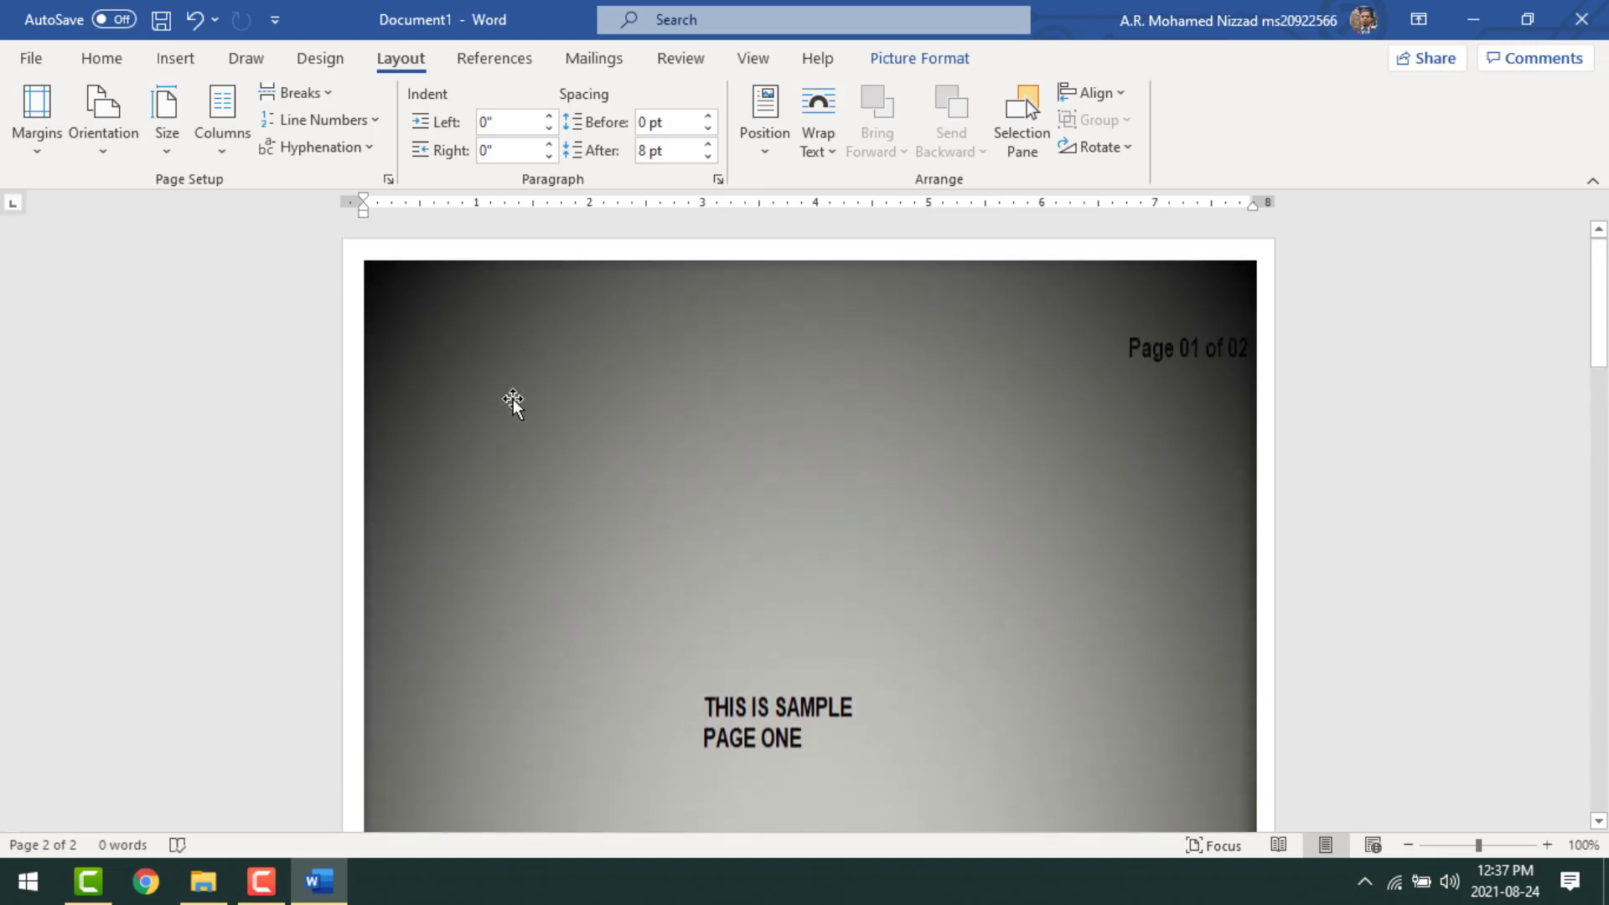
left_click(27, 55)
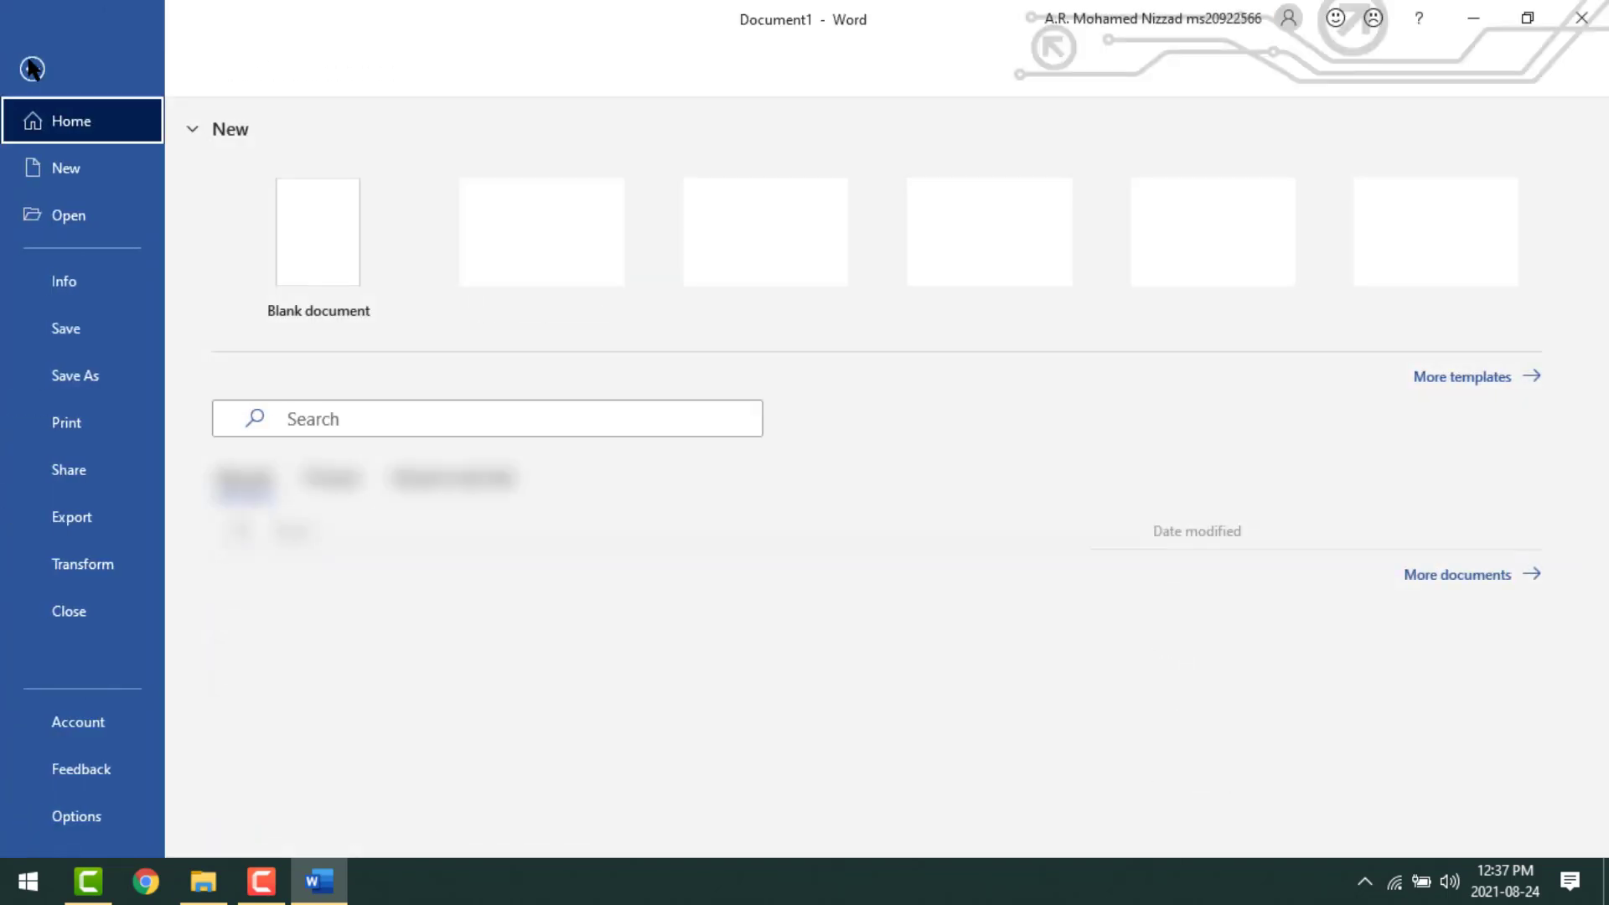
left_click(115, 379)
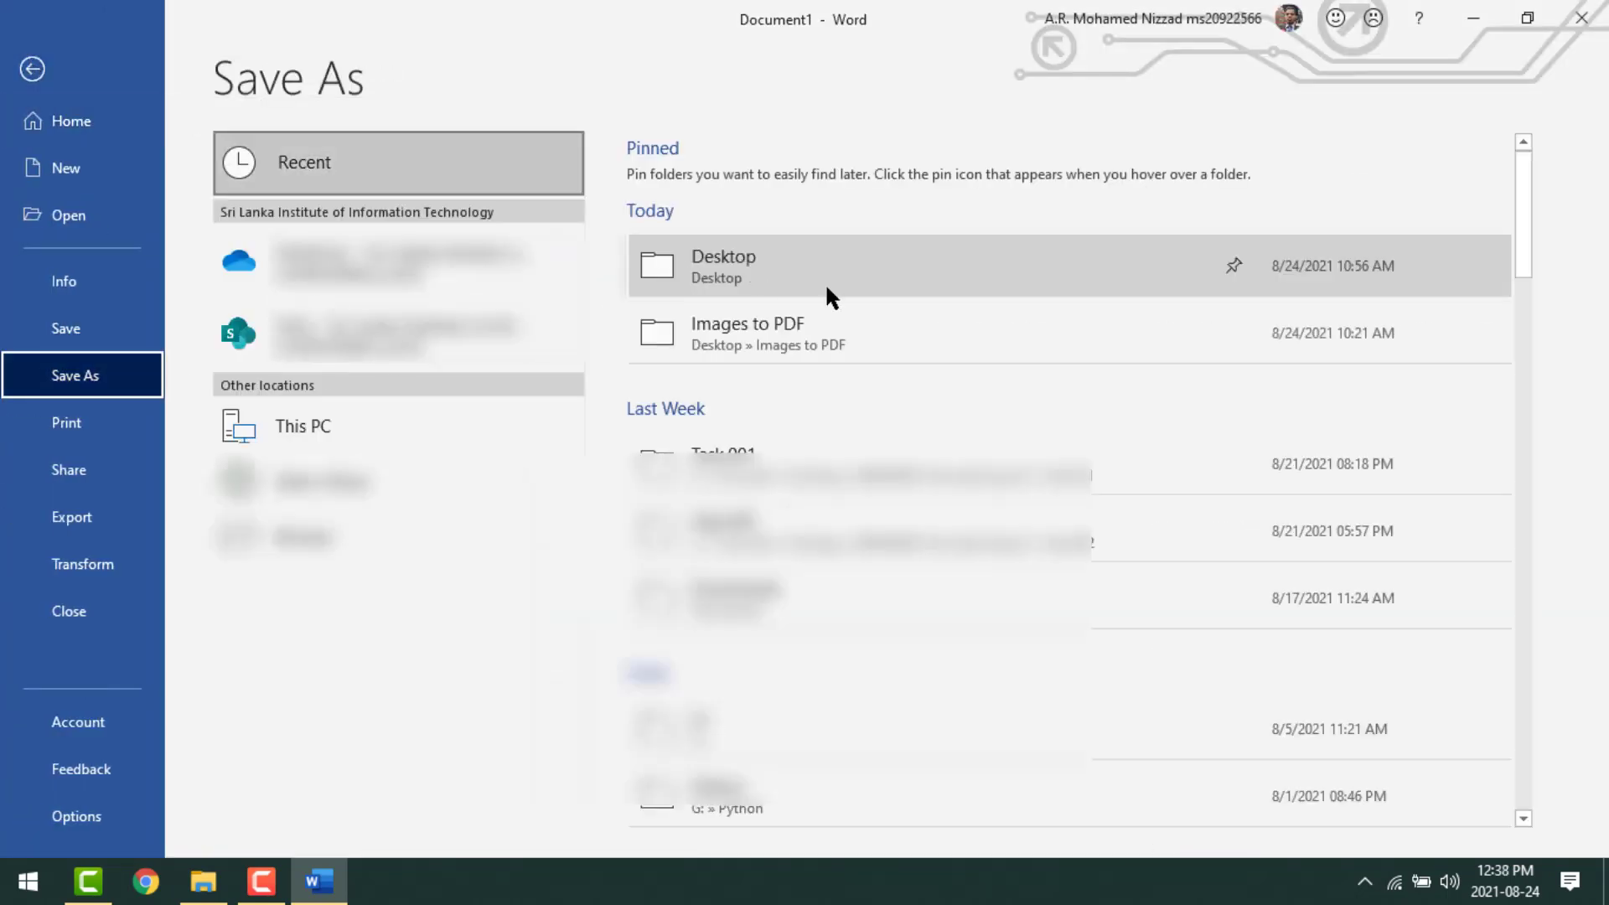
left_click(777, 269)
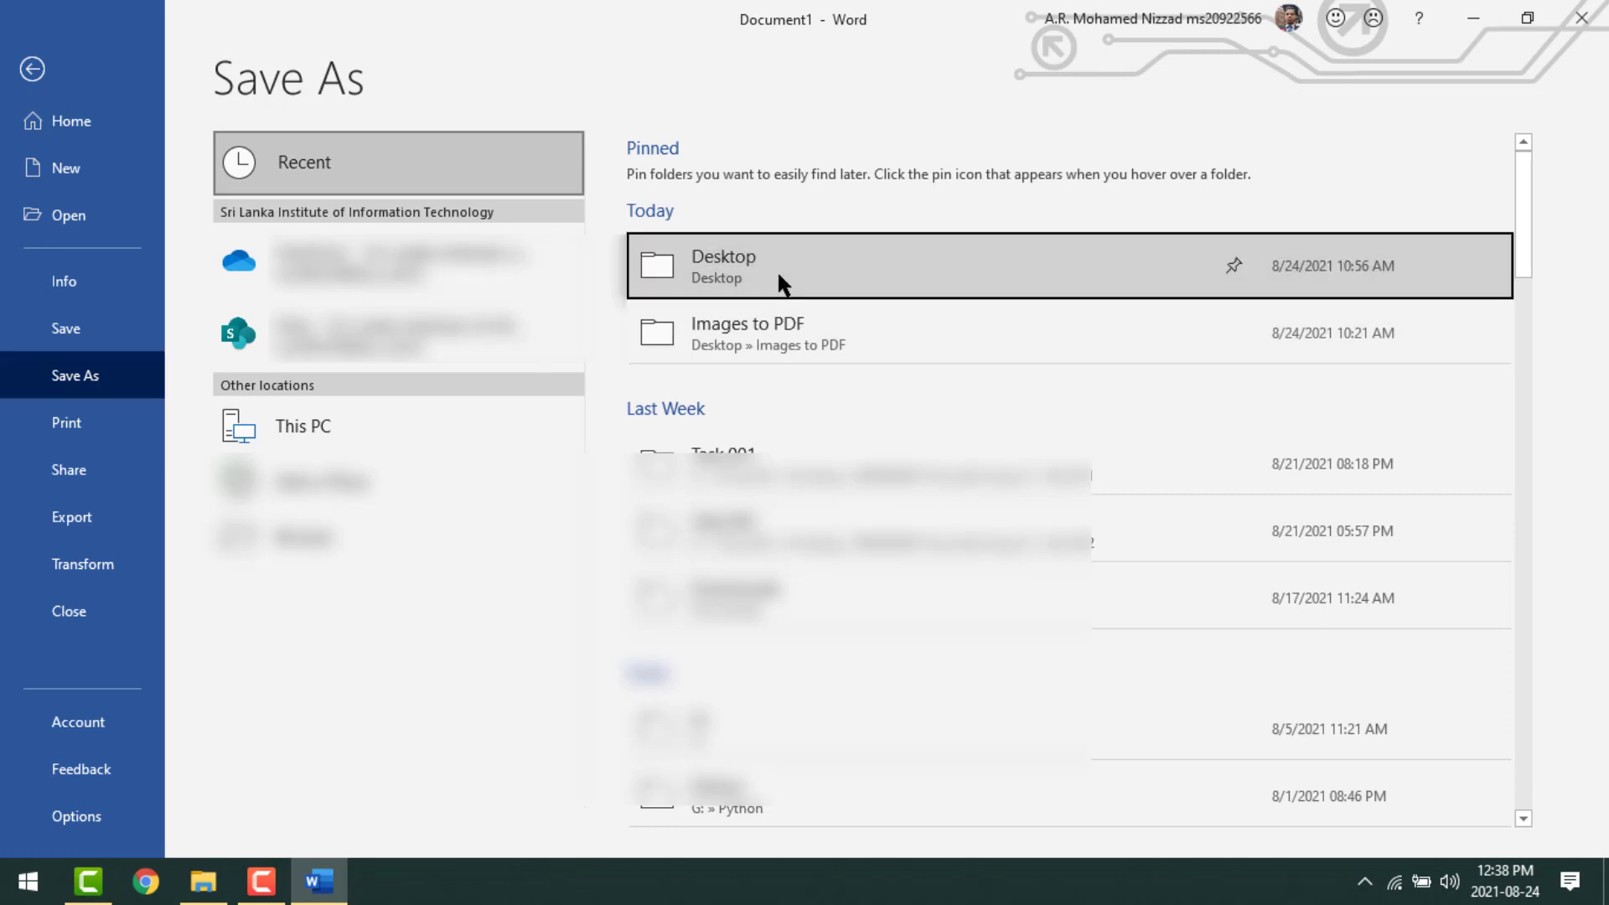
left_click(782, 181)
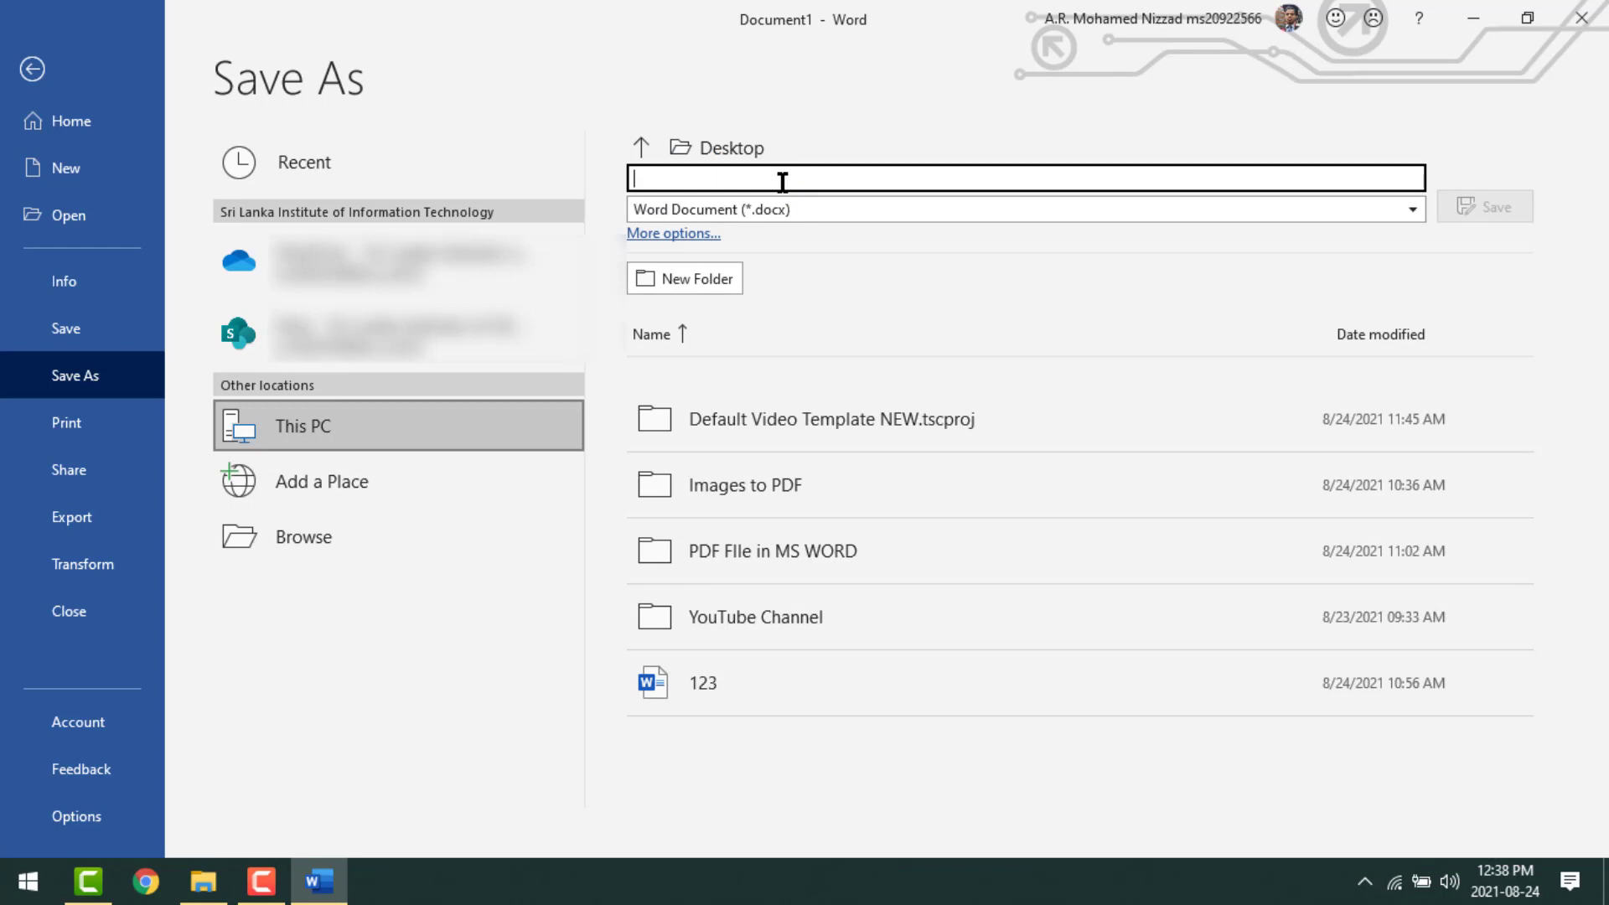
type("Exam Paper")
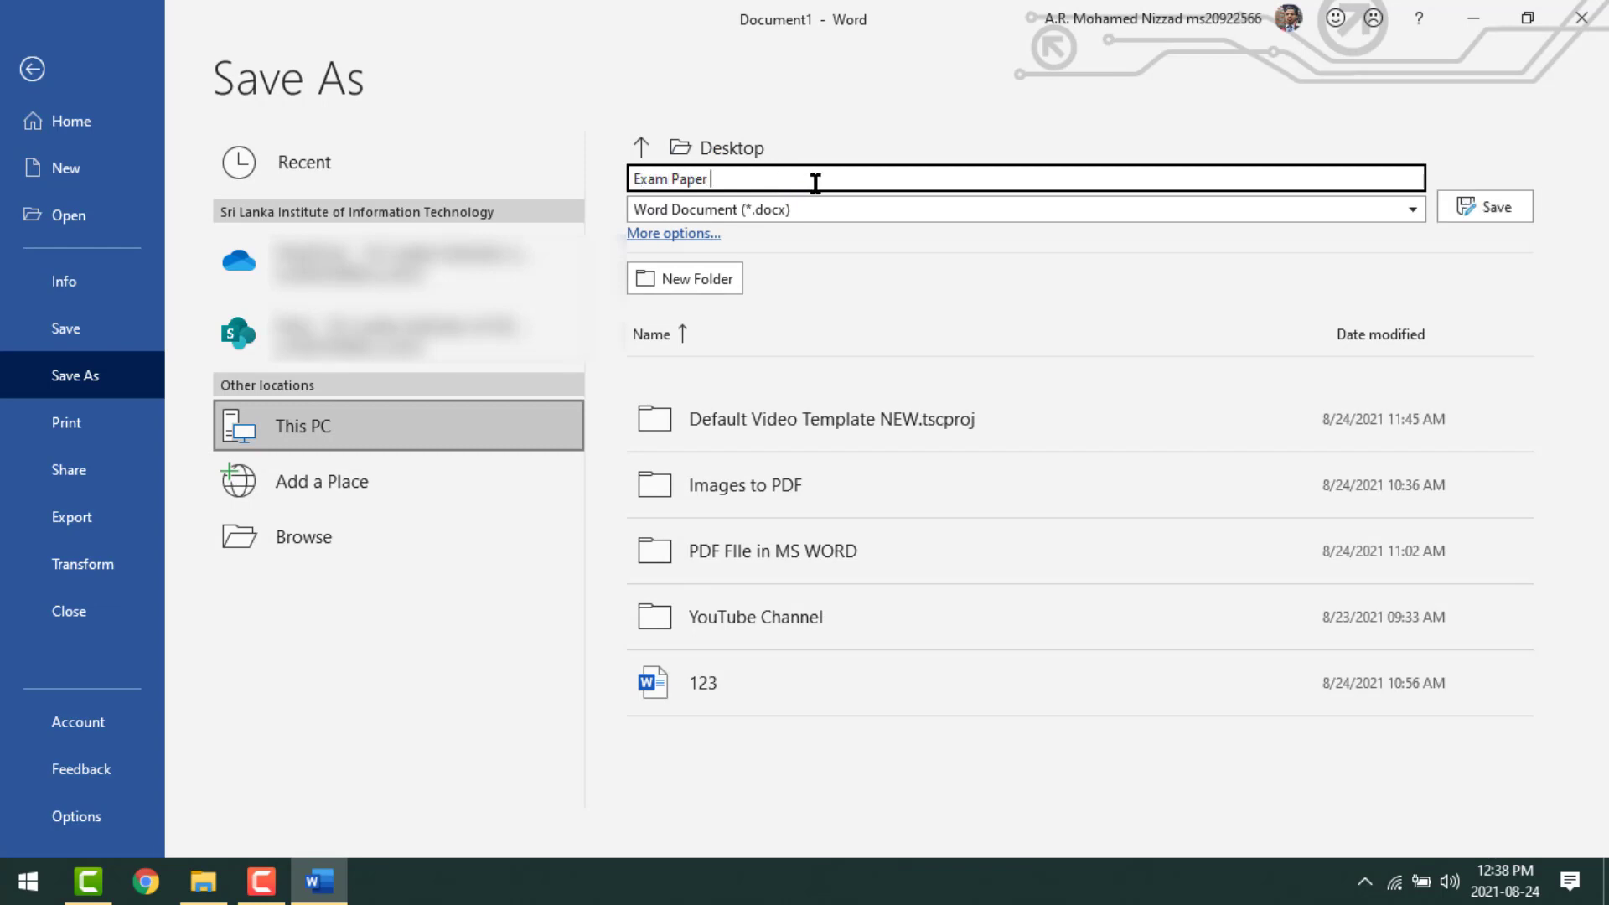
type(" - Index No")
left_click(771, 211)
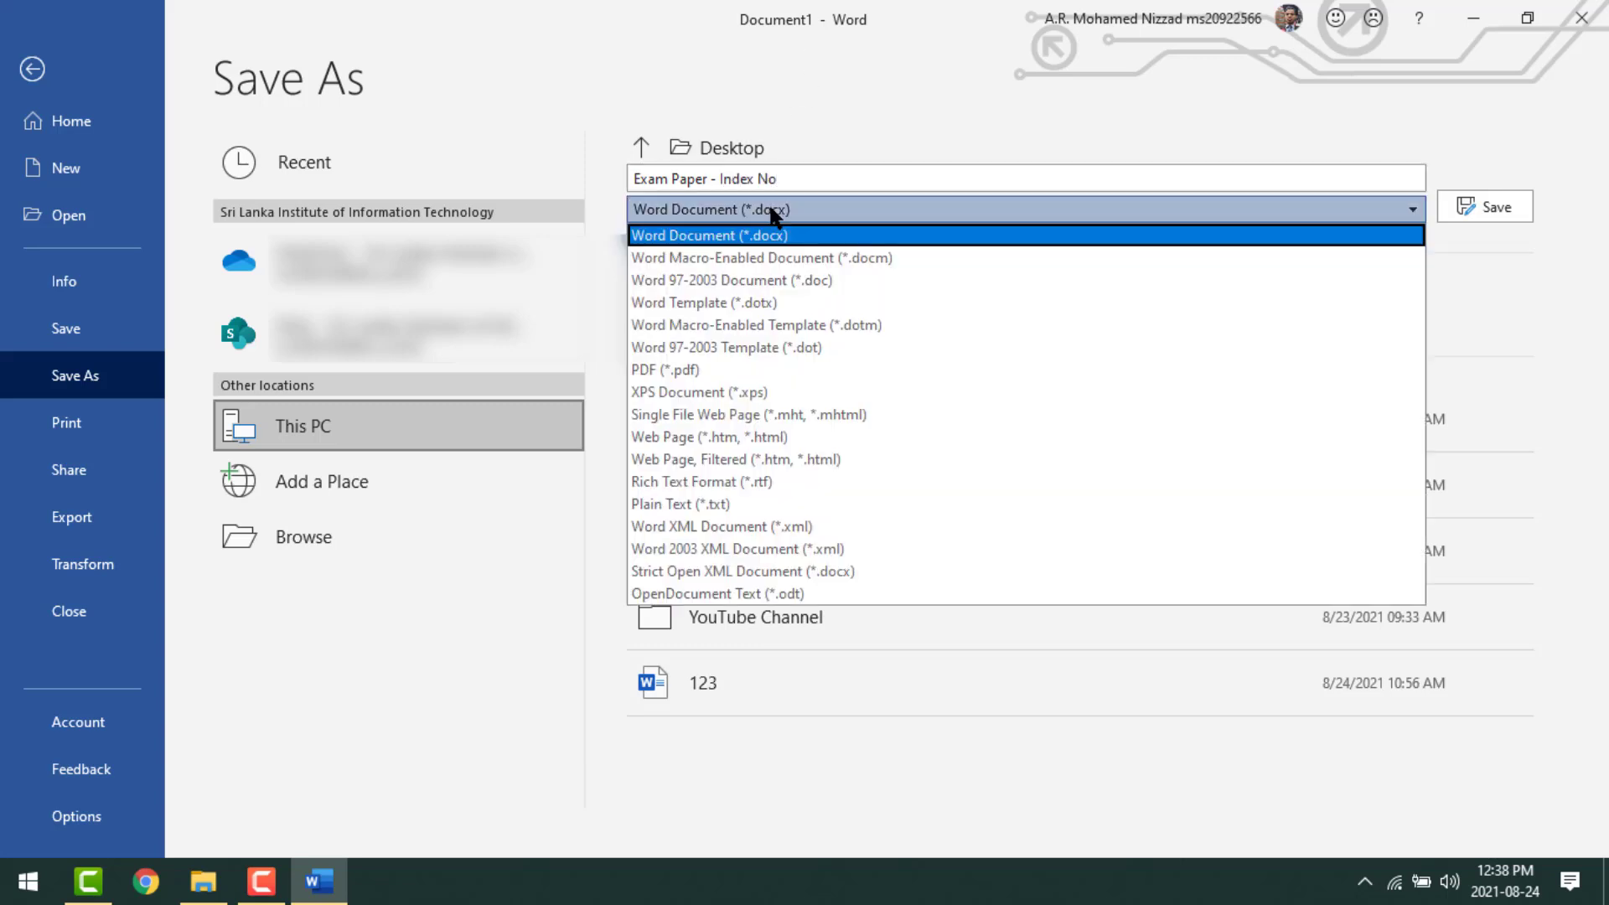
left_click(686, 372)
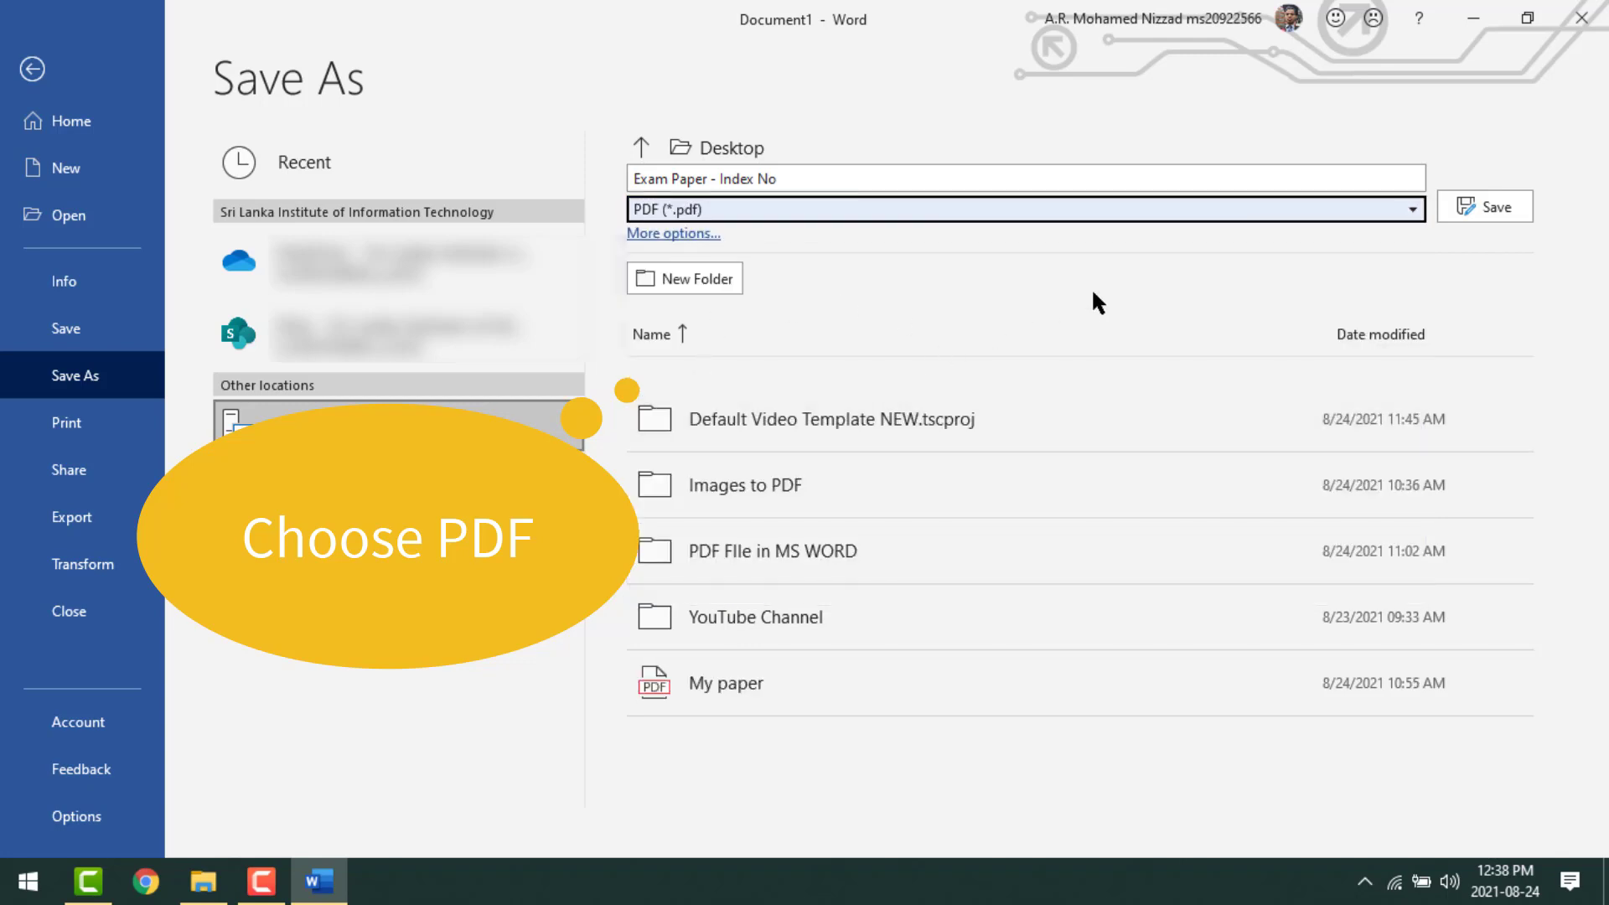
left_click(1466, 217)
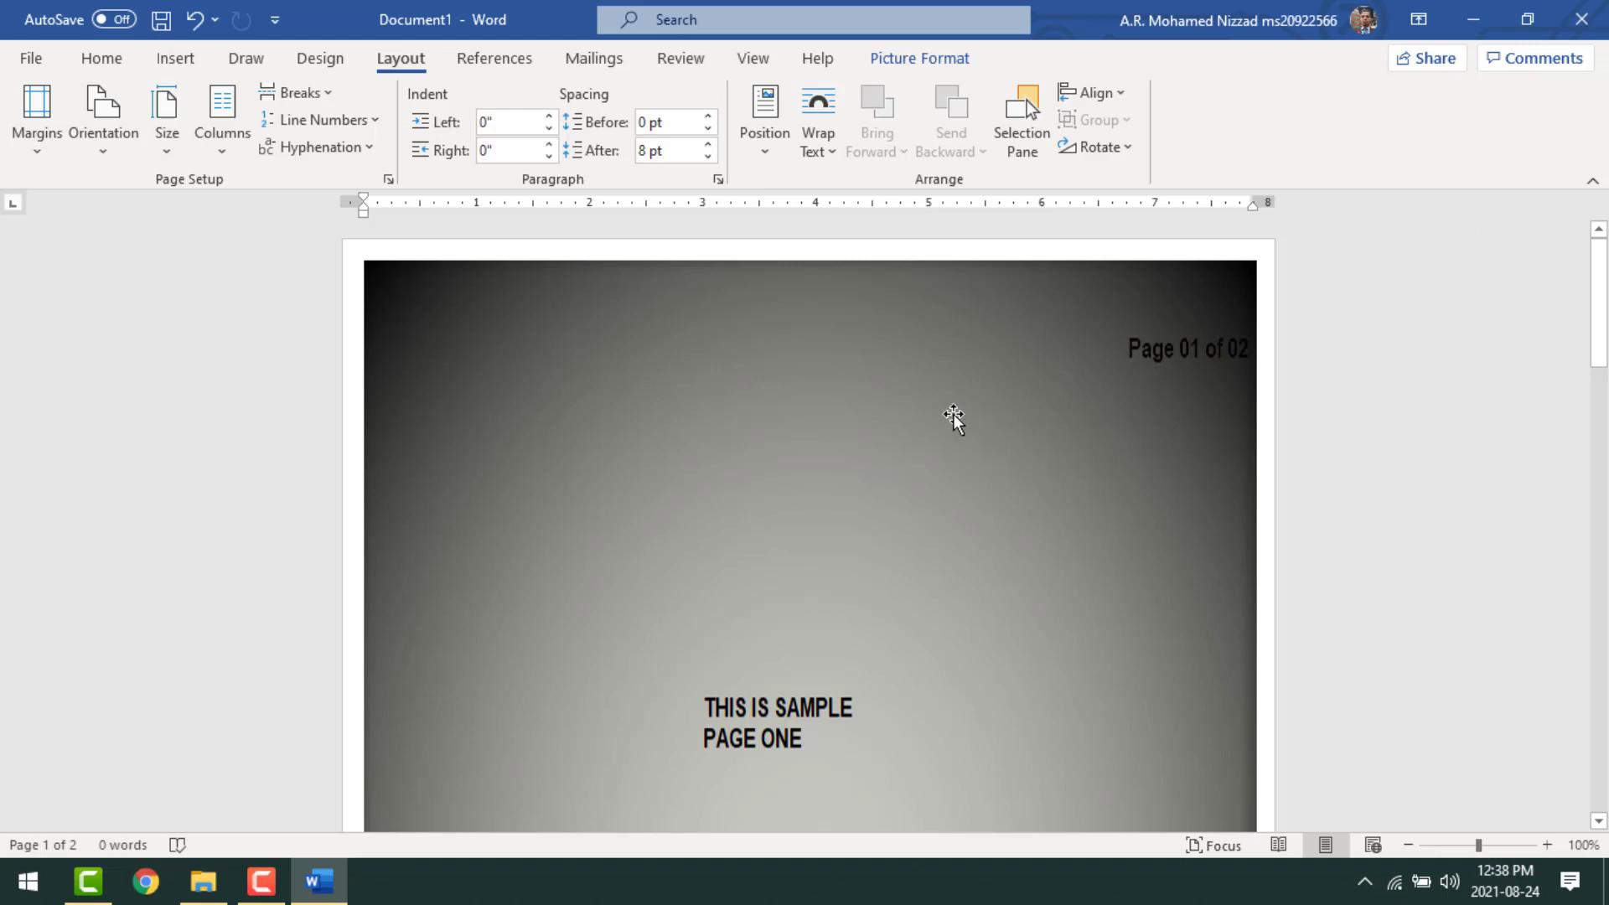
Start saving another copy of the document with Save As, using the Desktop folder as the location
scroll(897, 402, "down", 3)
scroll(898, 402, "up", 3)
left_click(23, 60)
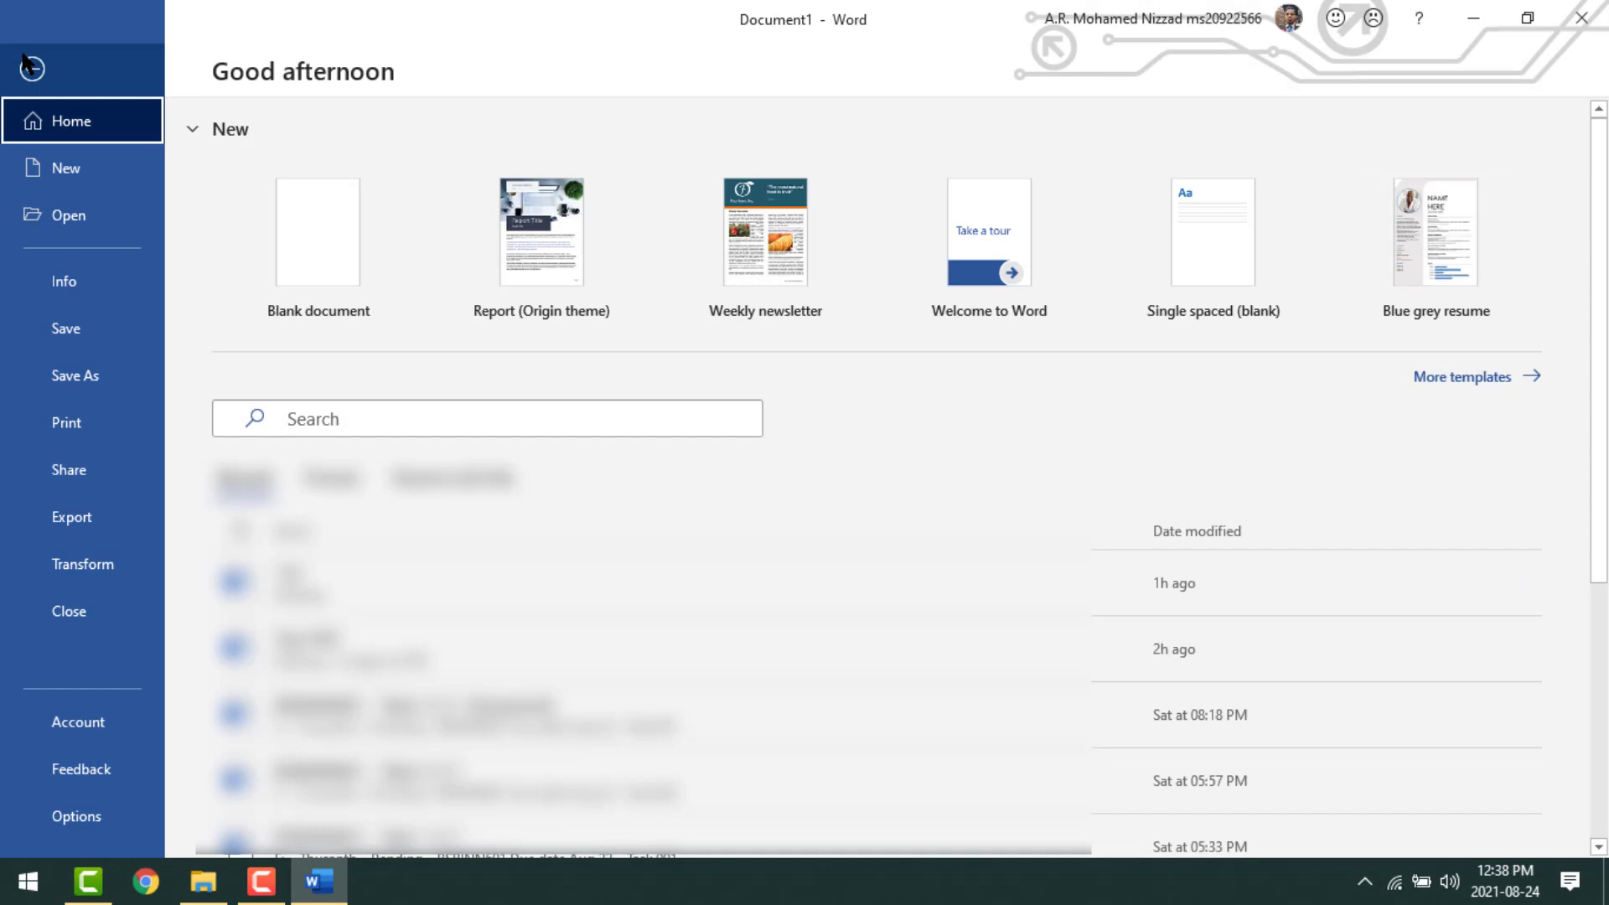
left_click(86, 377)
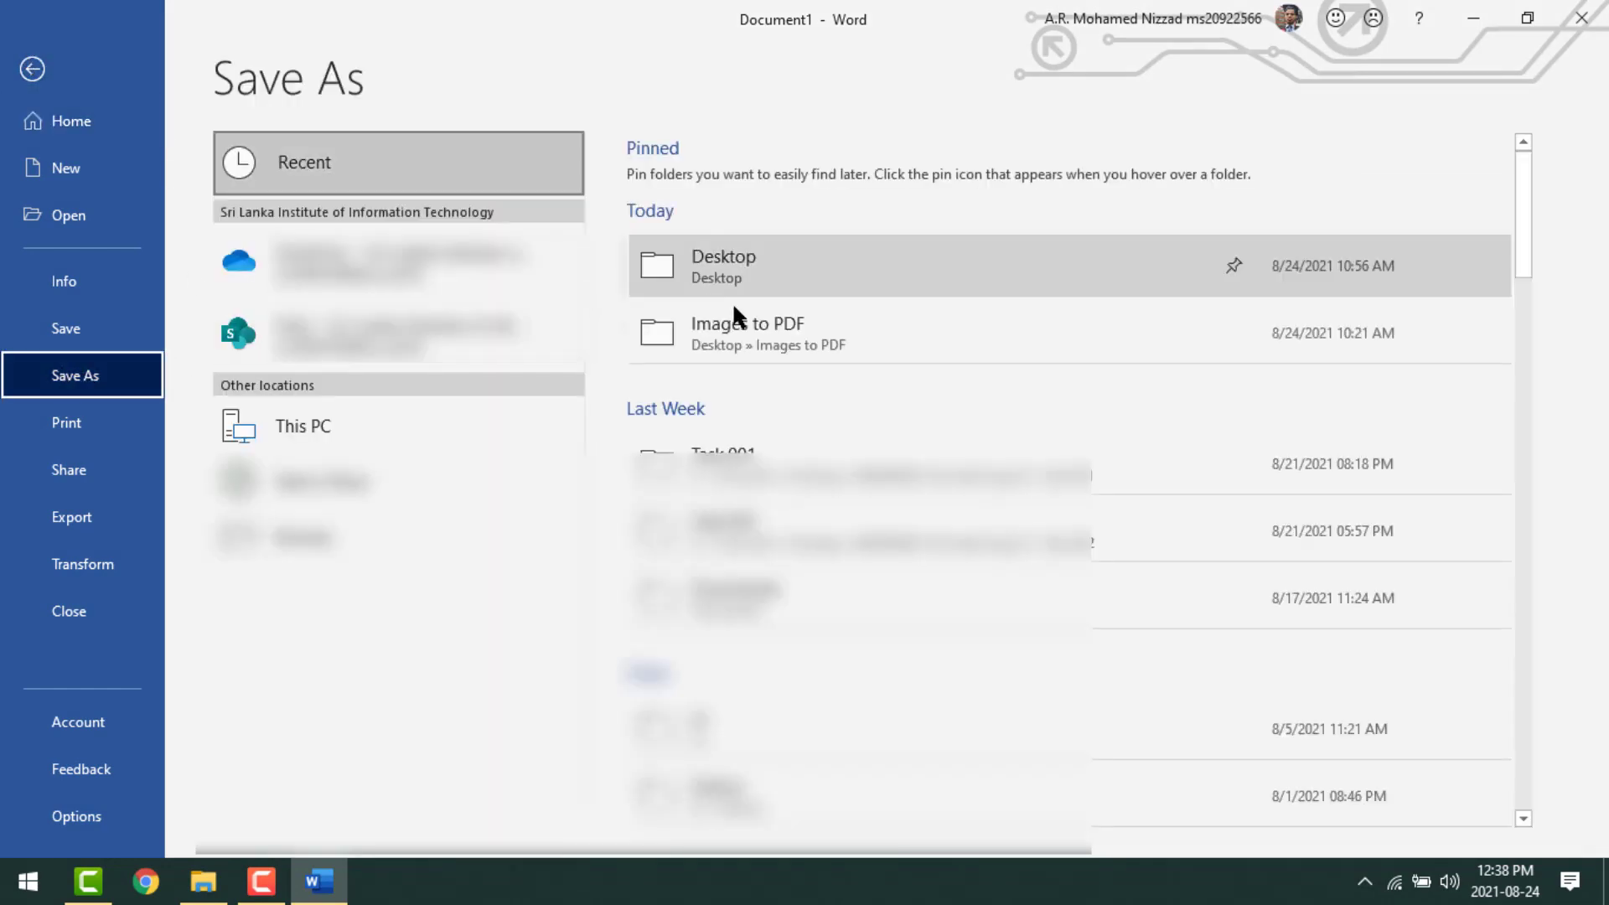
left_click(729, 283)
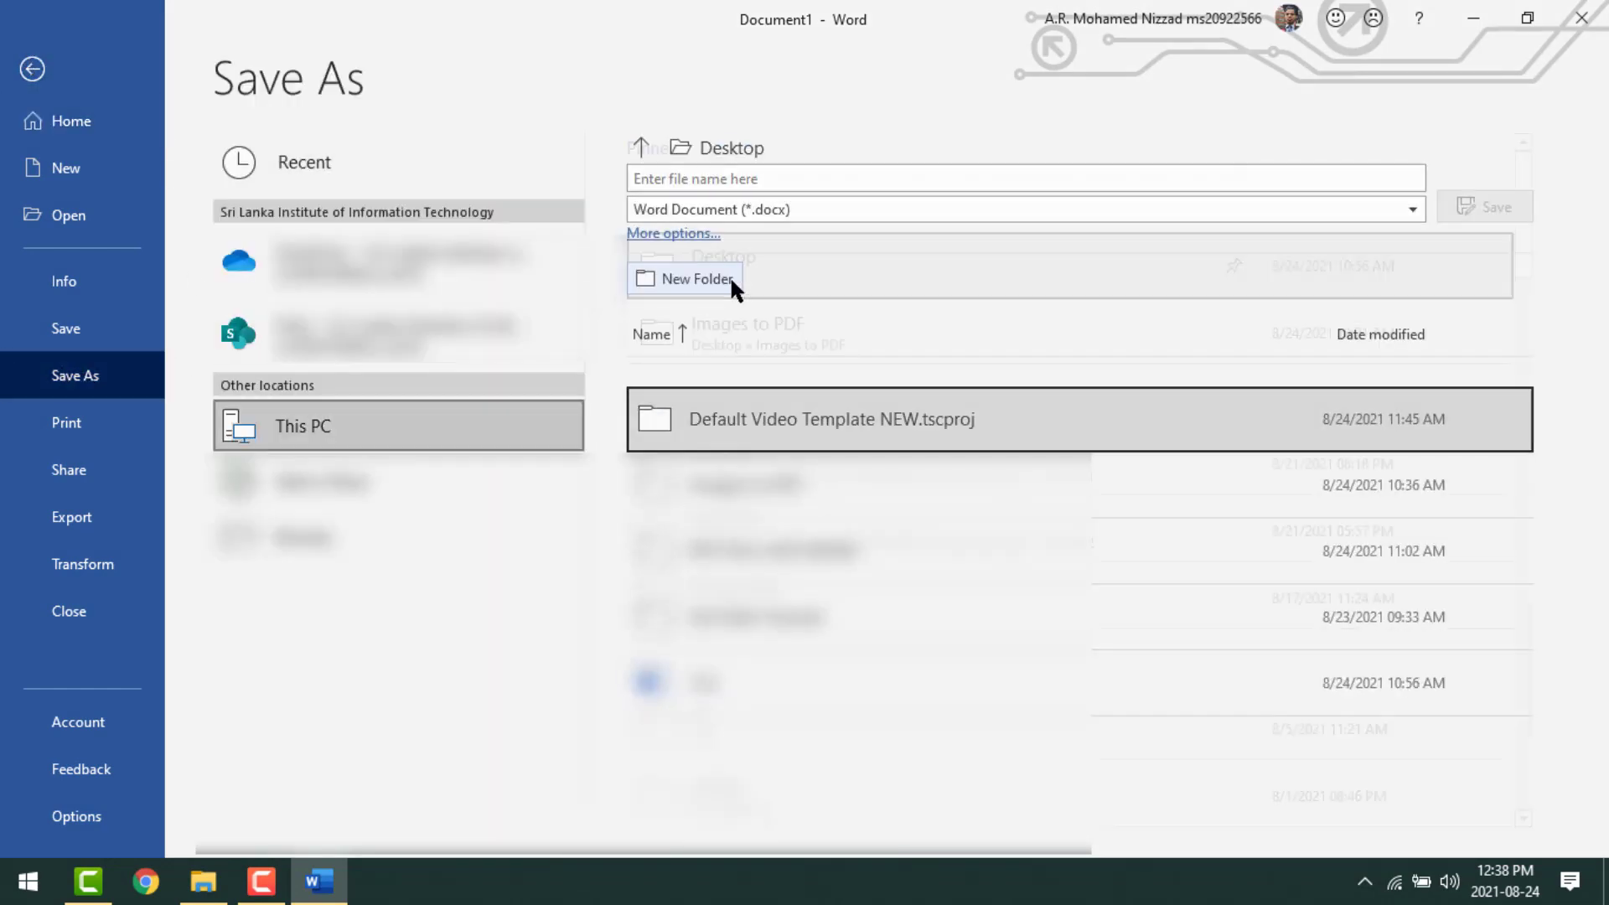
left_click(708, 181)
type("My Paper")
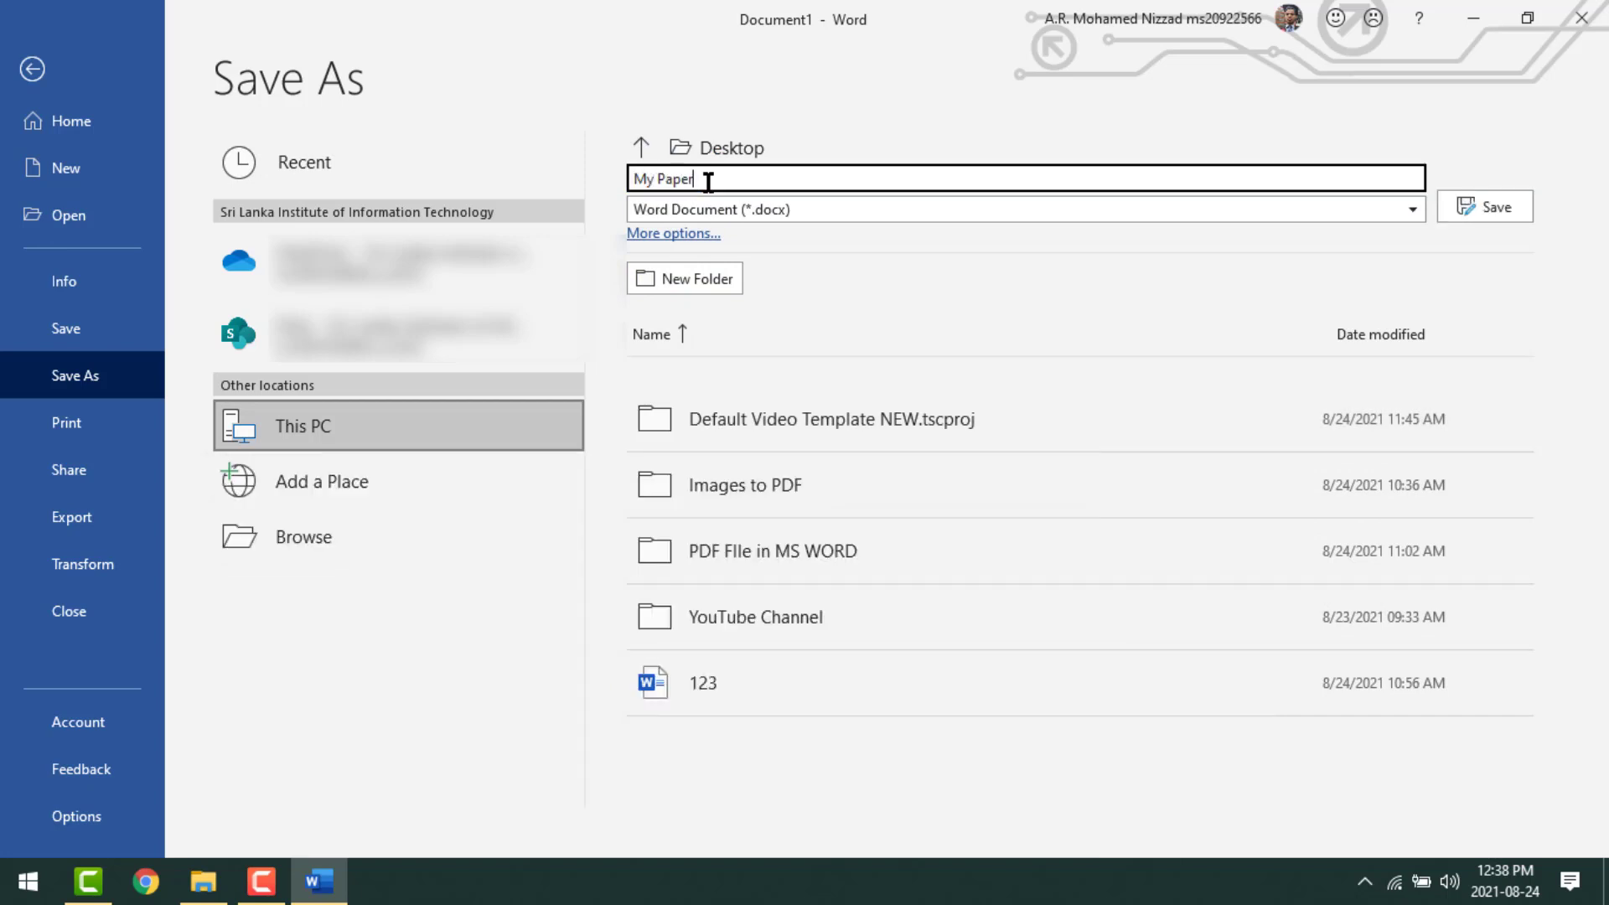
key("BackSpace")
key("BackSpace")
key("BackSpace")
key("BackSpace")
key("BackSpace")
type("B")
key("BackSpace")
key("BackSpace")
key("BackSpace")
key("BackSpace")
Save the copy as a Word document named "My Exam Paper", and close it together with the Images to PDF folder
type("My Exam Paper")
left_click(1468, 202)
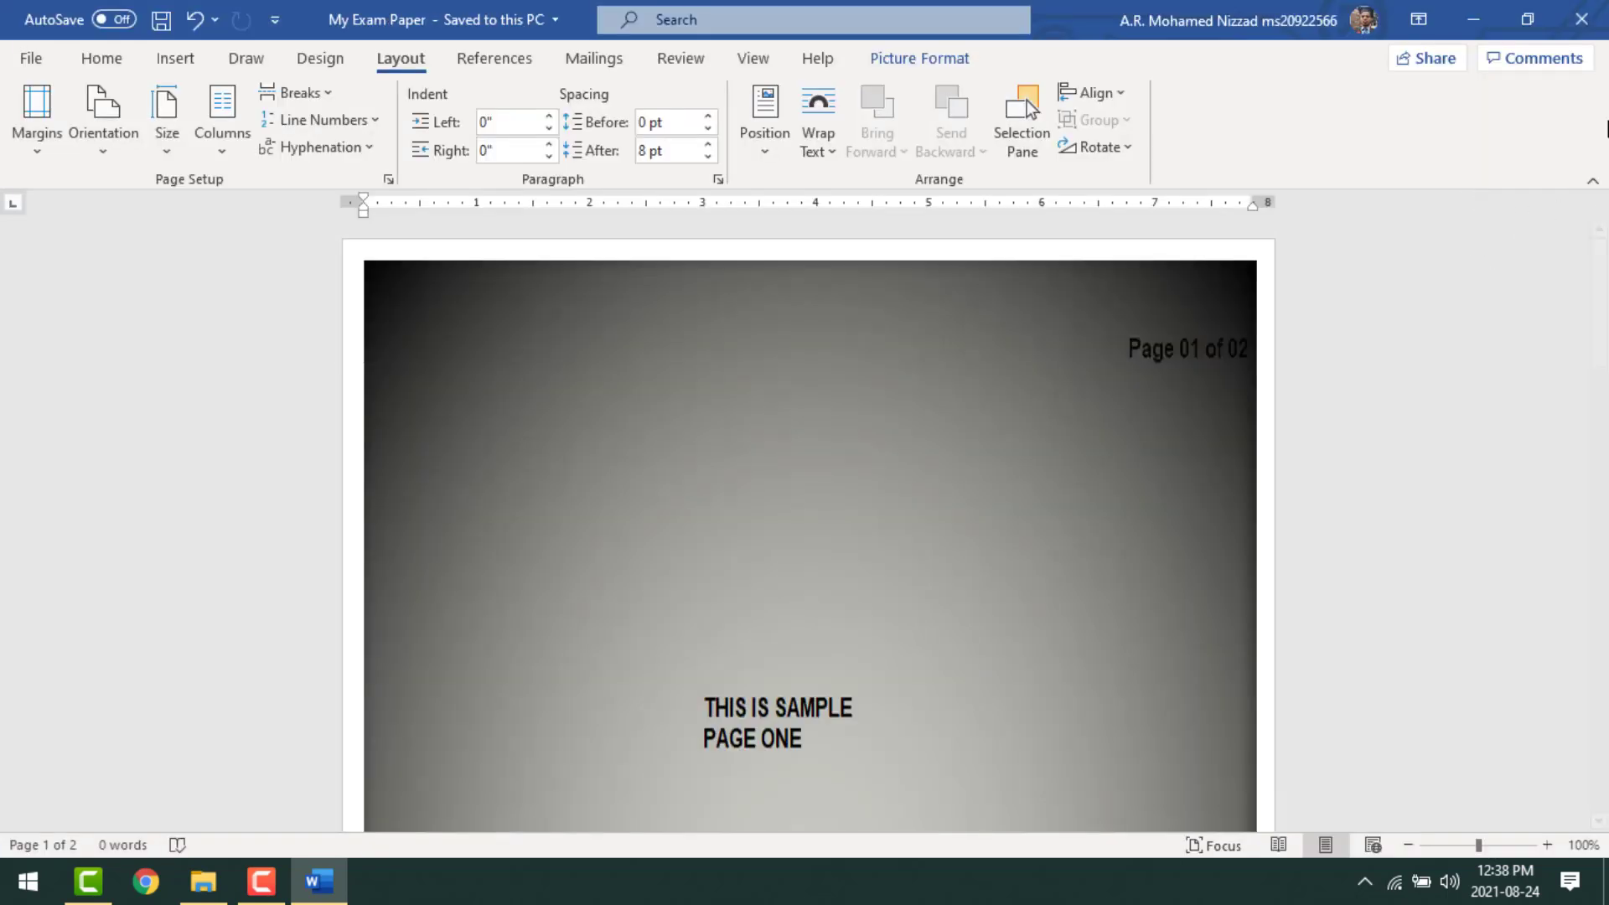
left_click(1582, 20)
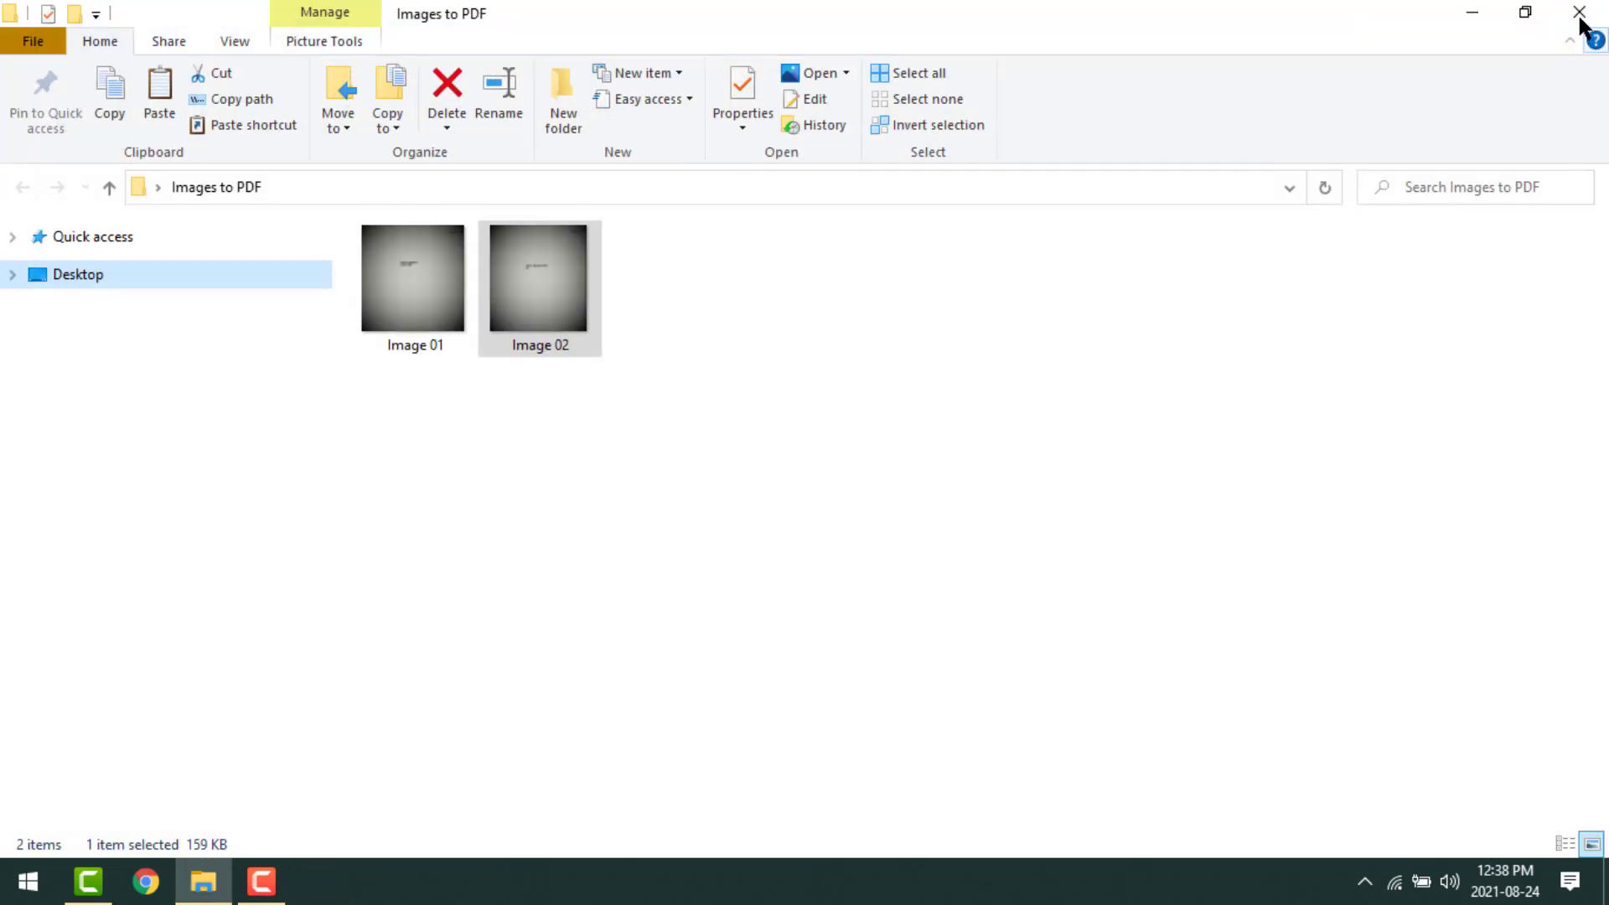
left_click(1578, 13)
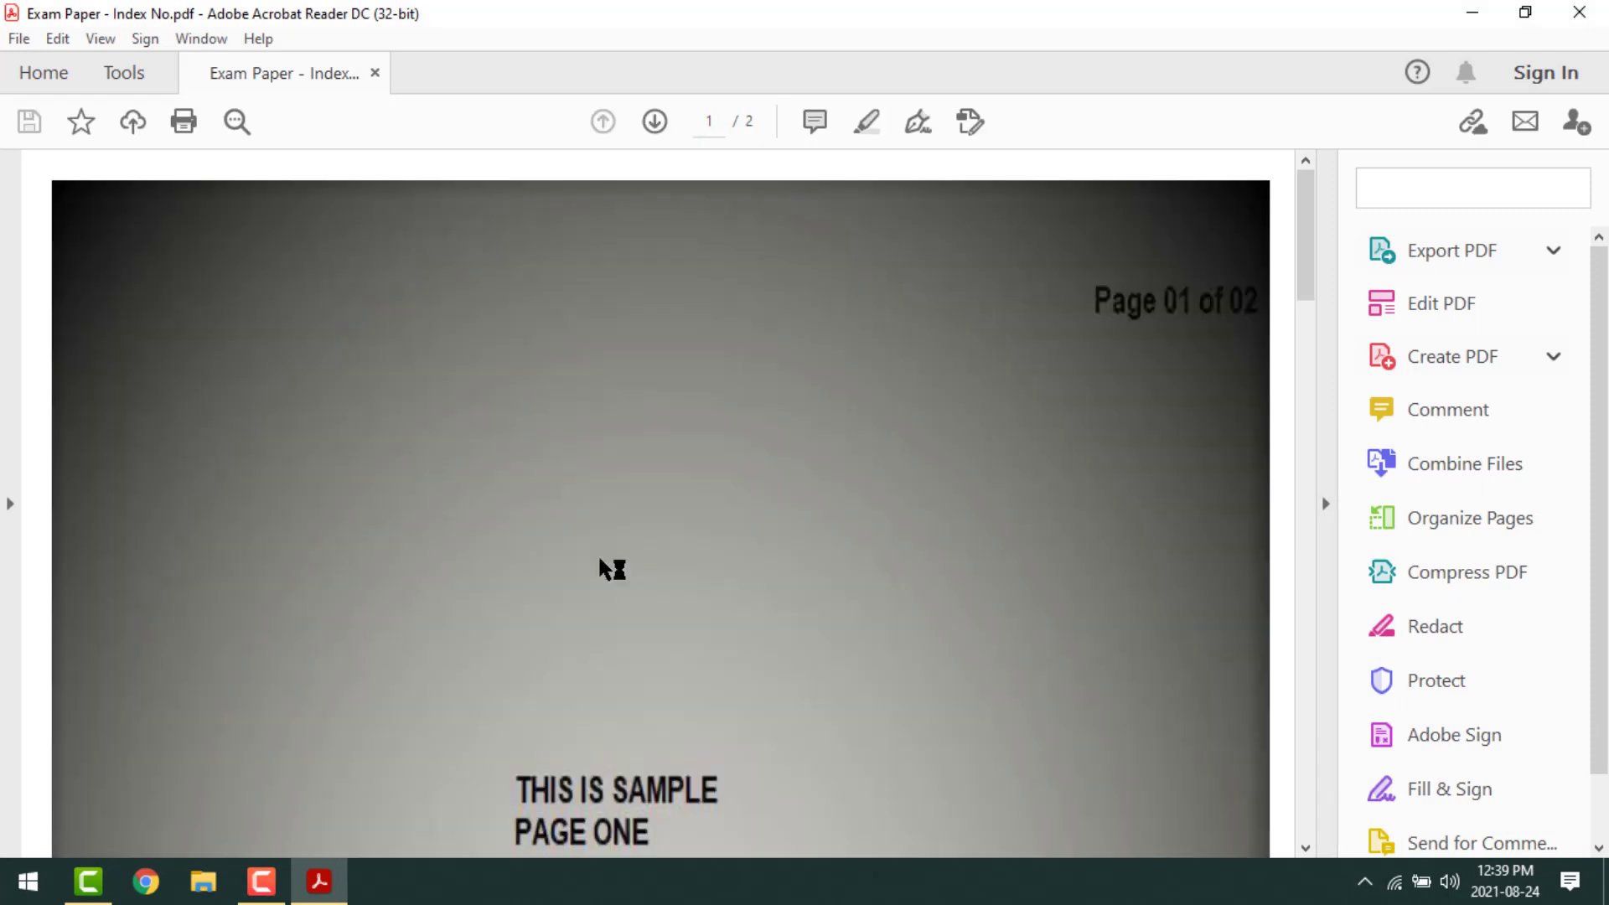
Review both pages of the exported "Exam Paper - Index No" PDF in Adobe Acrobat Reader
scroll(561, 384, "down", 3)
scroll(561, 383, "down", 10)
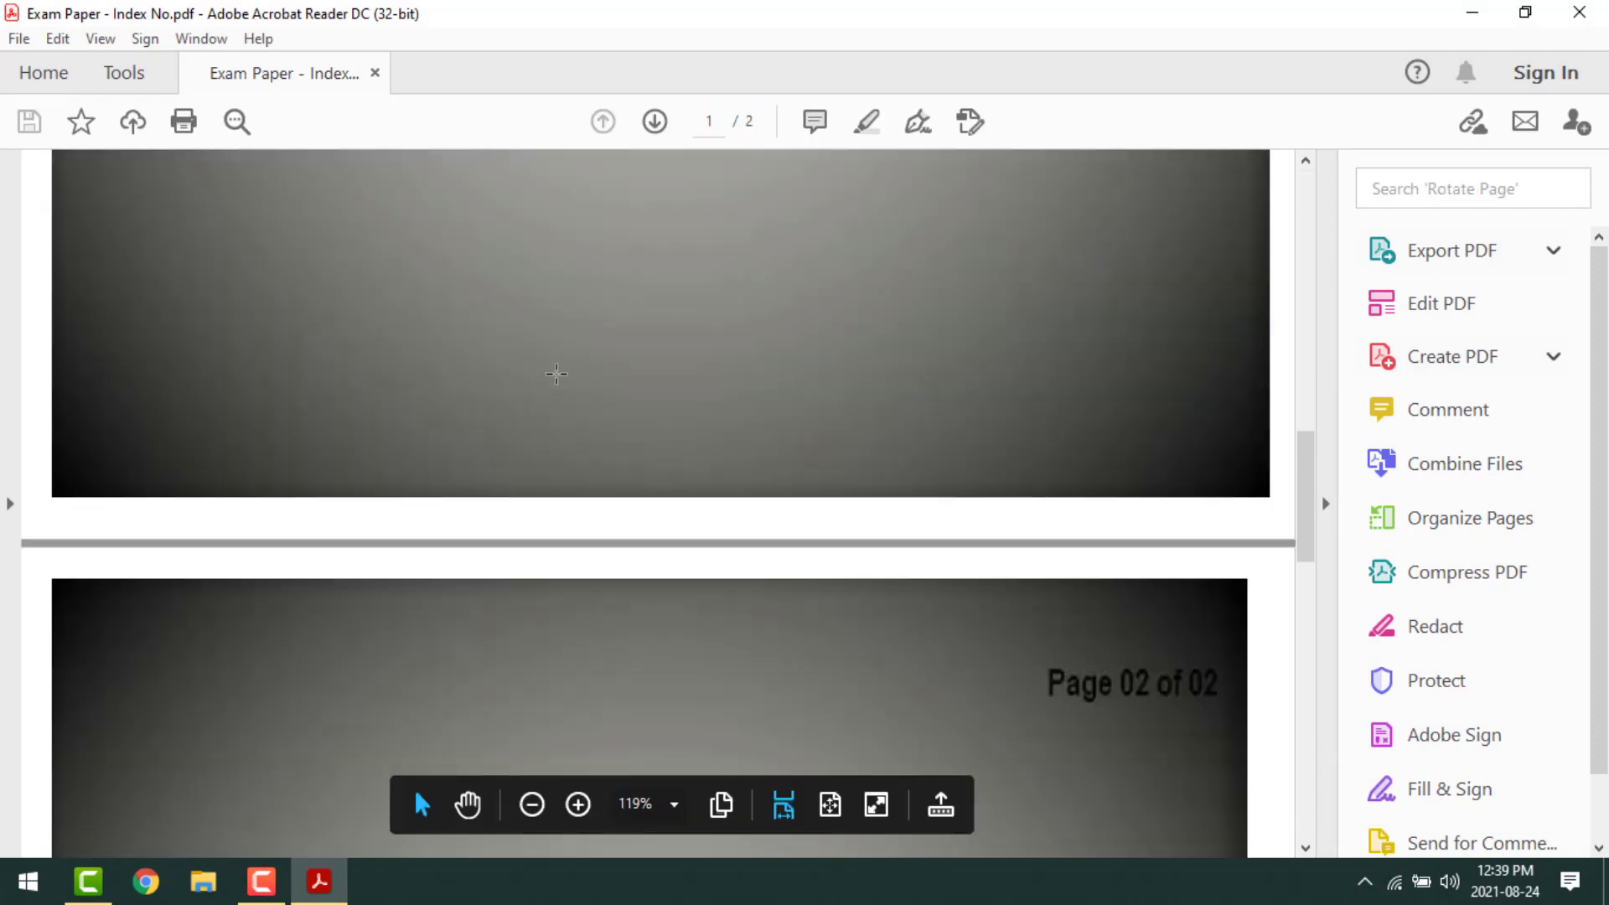
scroll(635, 488, "down", 10)
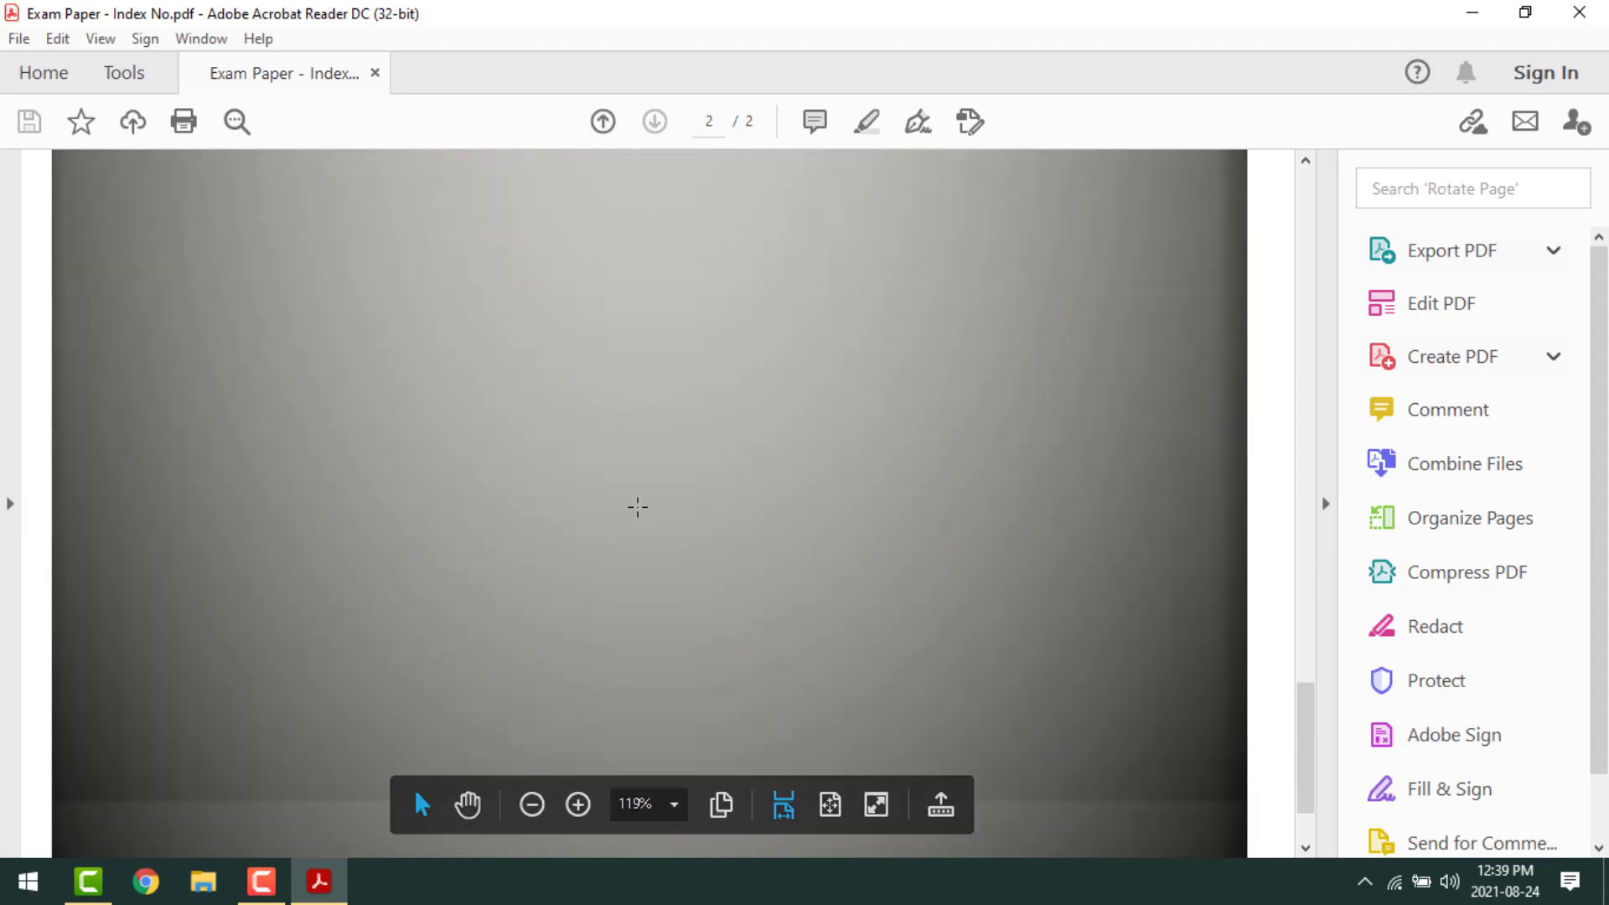
scroll(637, 507, "up", 10)
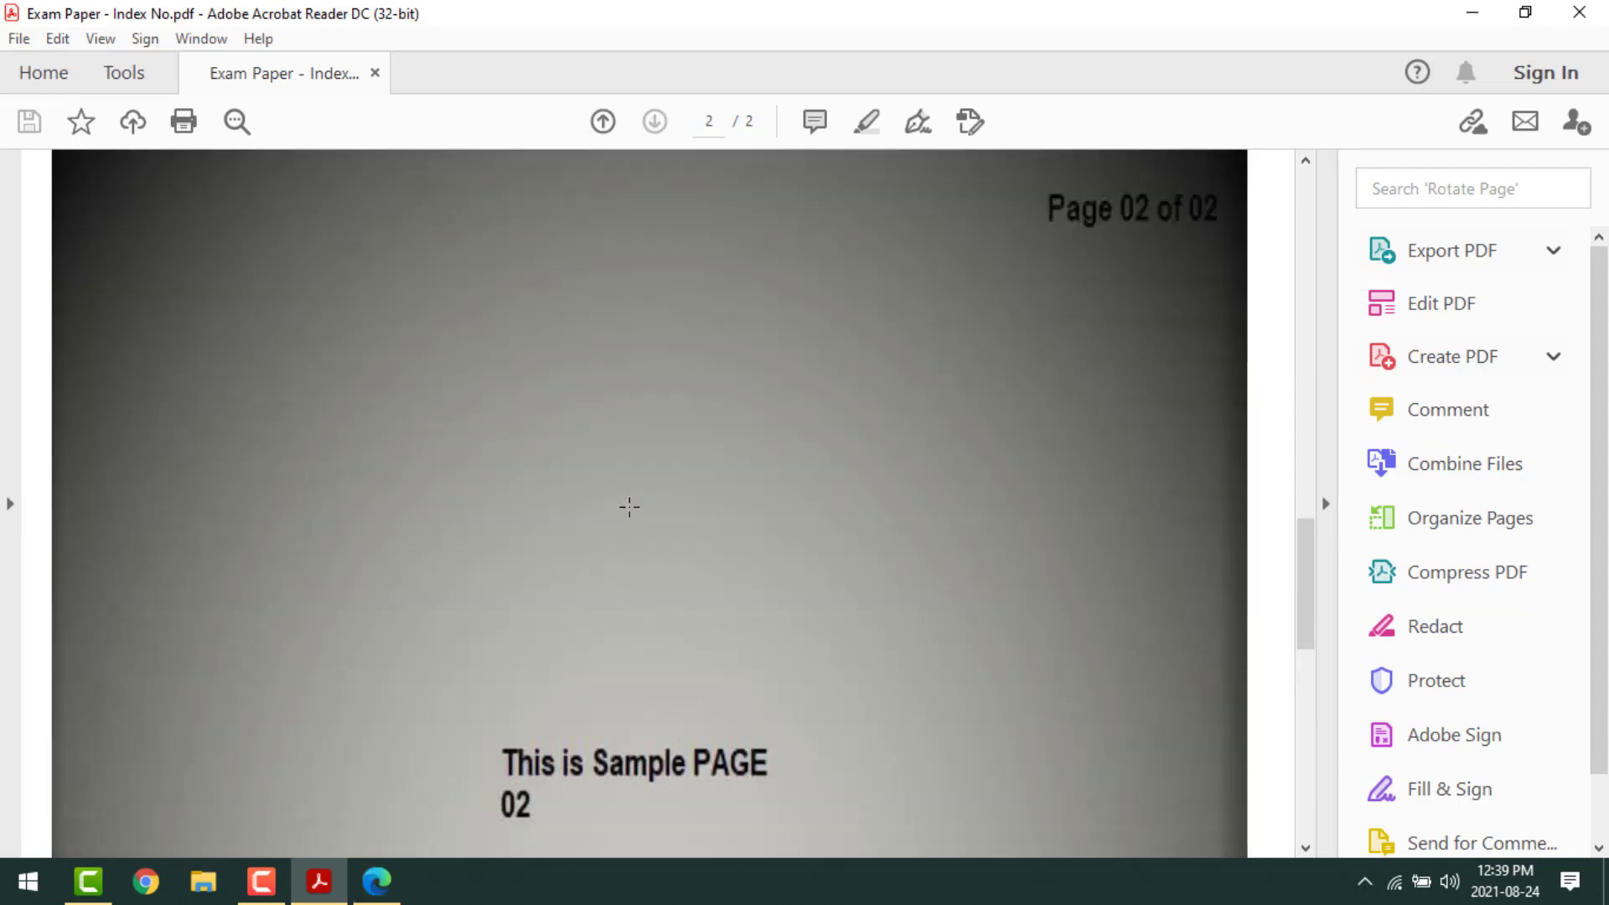
scroll(629, 506, "up", 10)
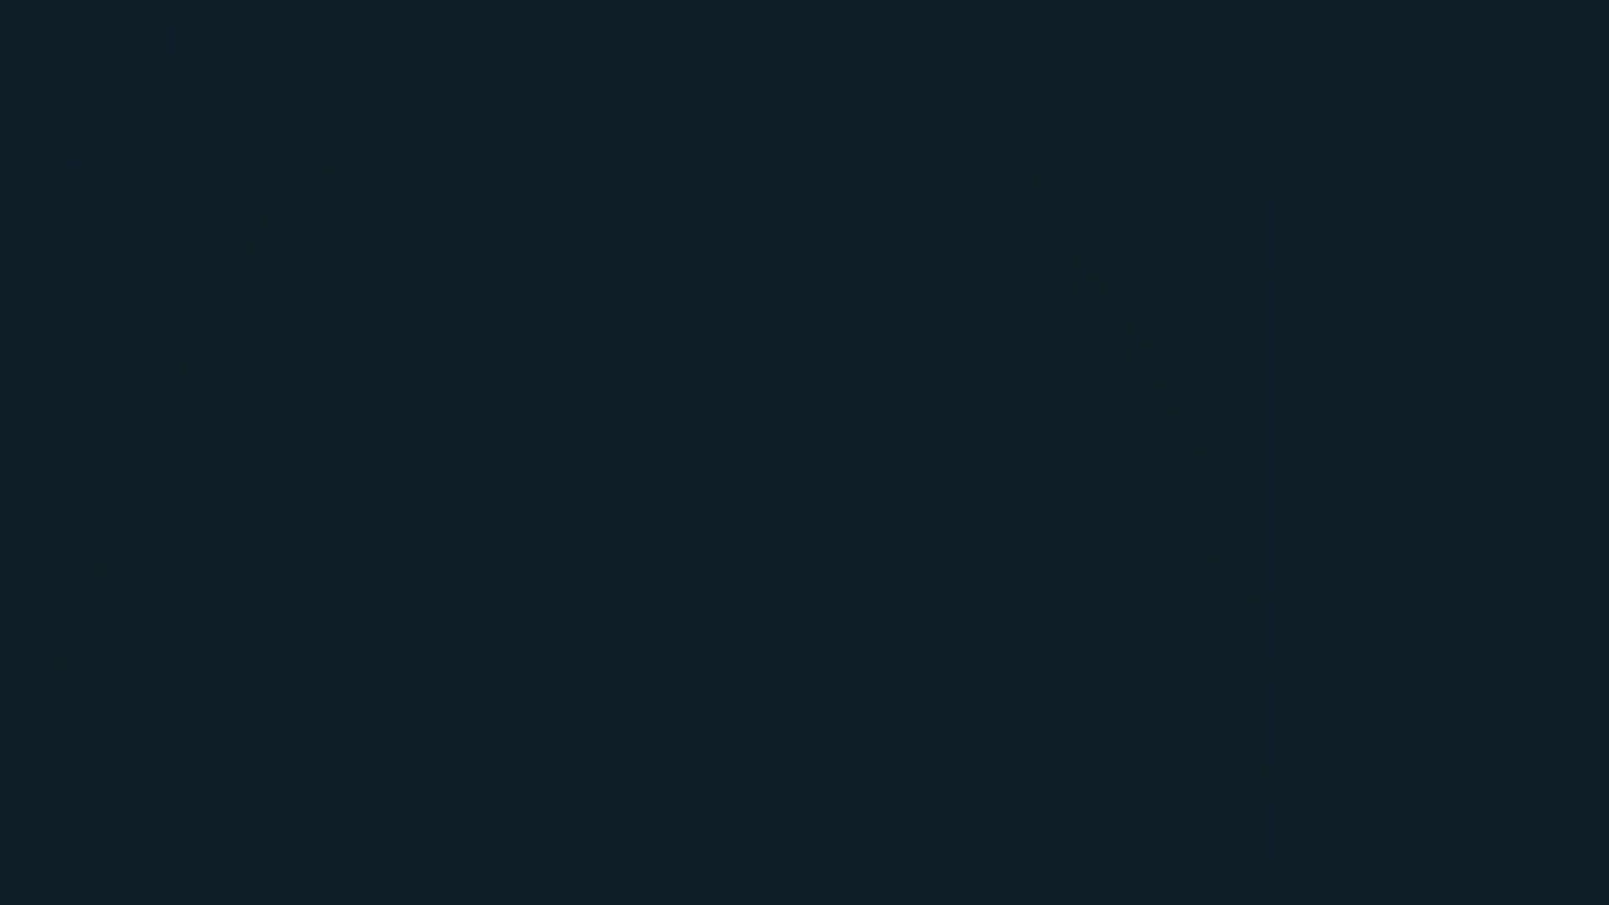